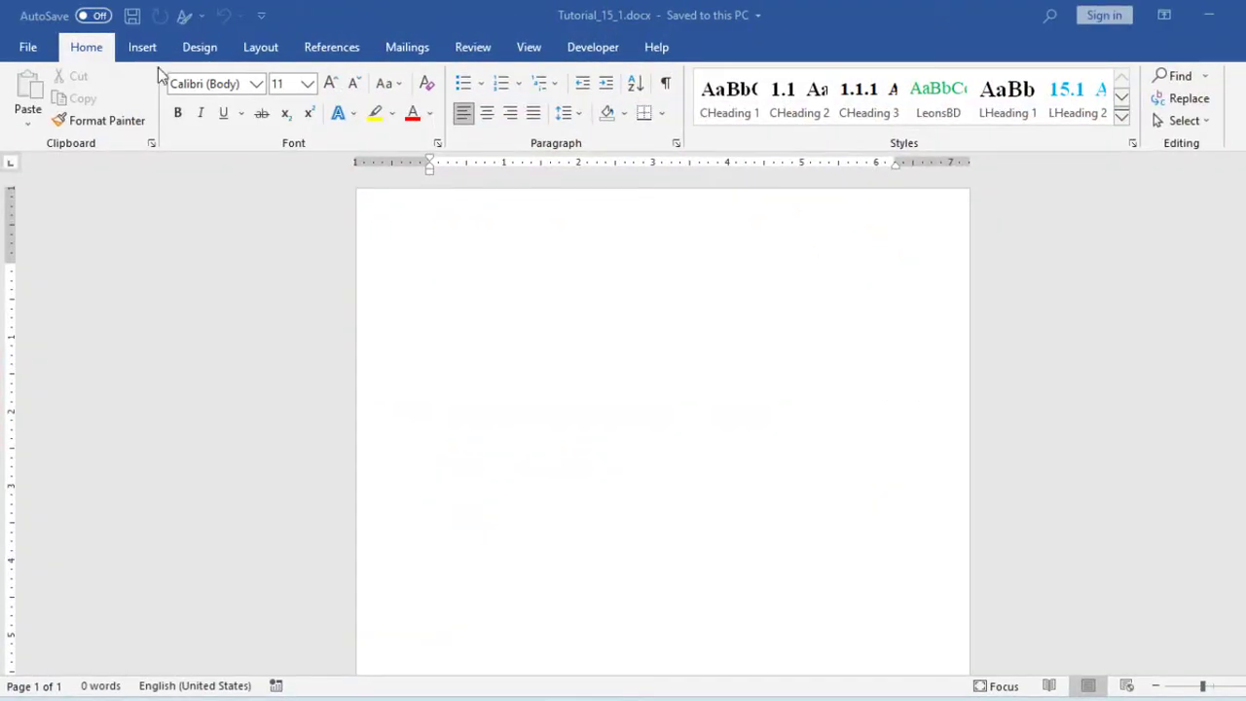
Step: Set the top, left, bottom and right page margins all to 0 in Custom Margins
{"action": "left_click", "coordinate": [261, 49]}
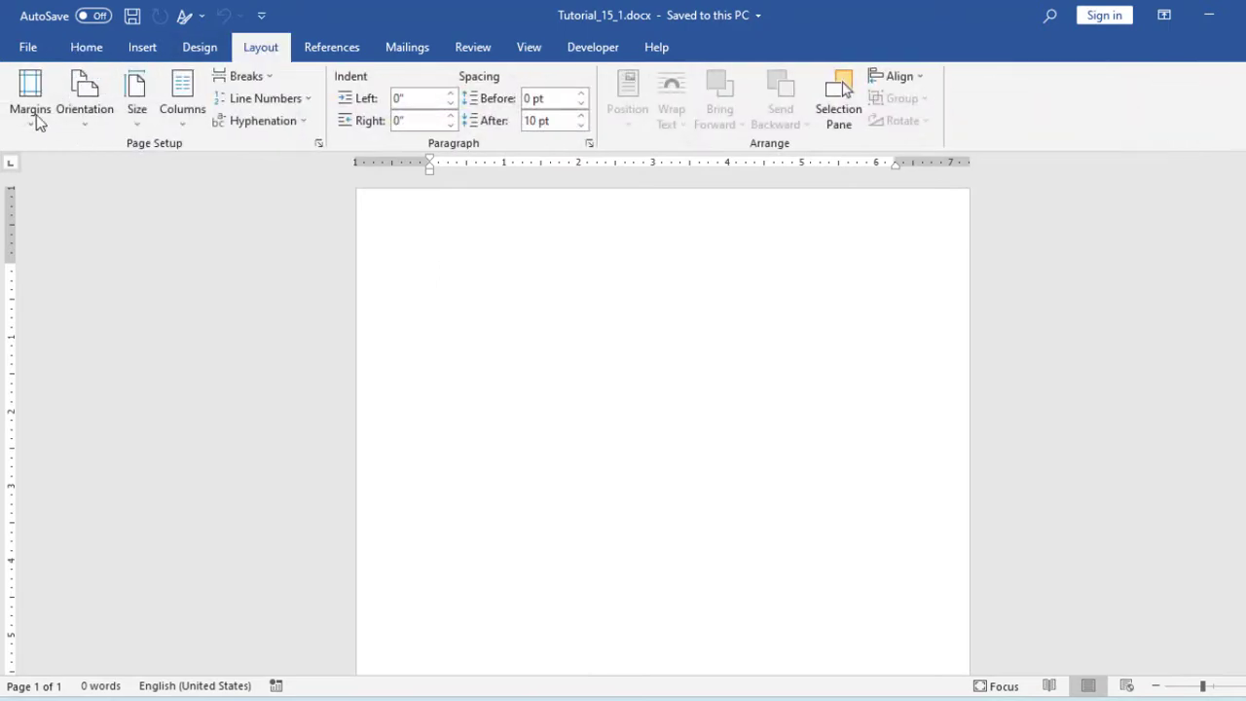
{"action": "left_click", "coordinate": [28, 130]}
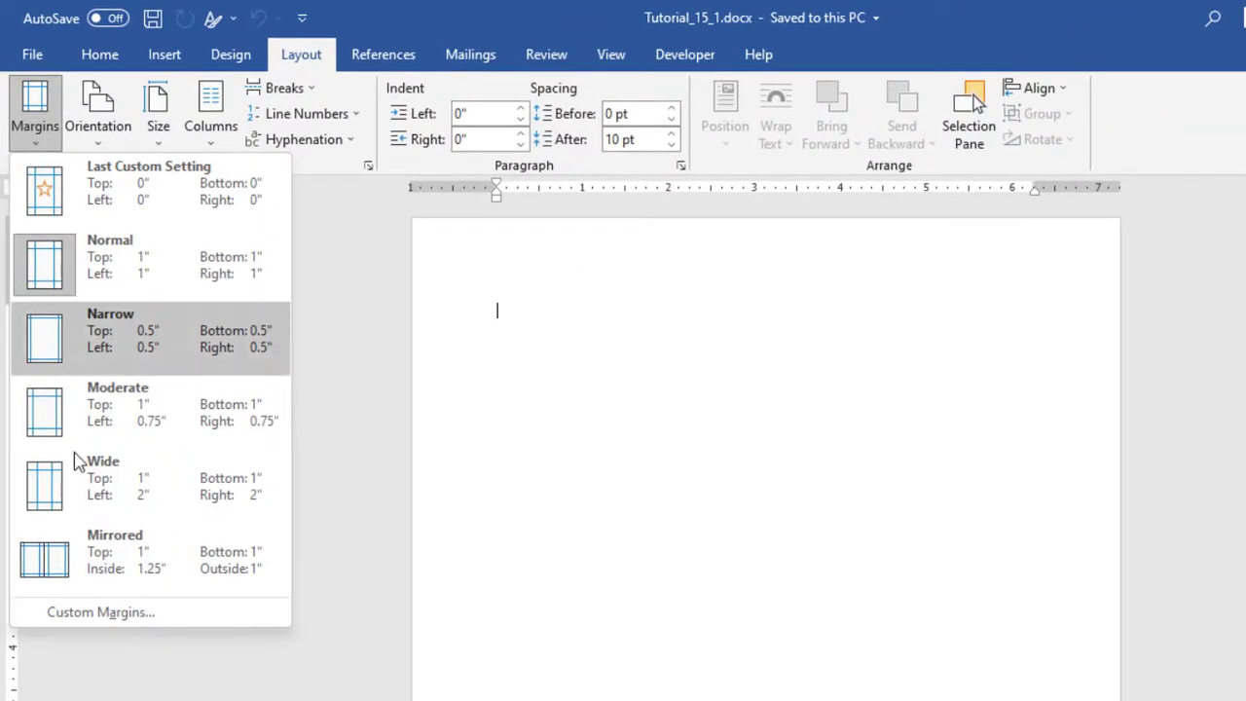
{"action": "left_click", "coordinate": [69, 536]}
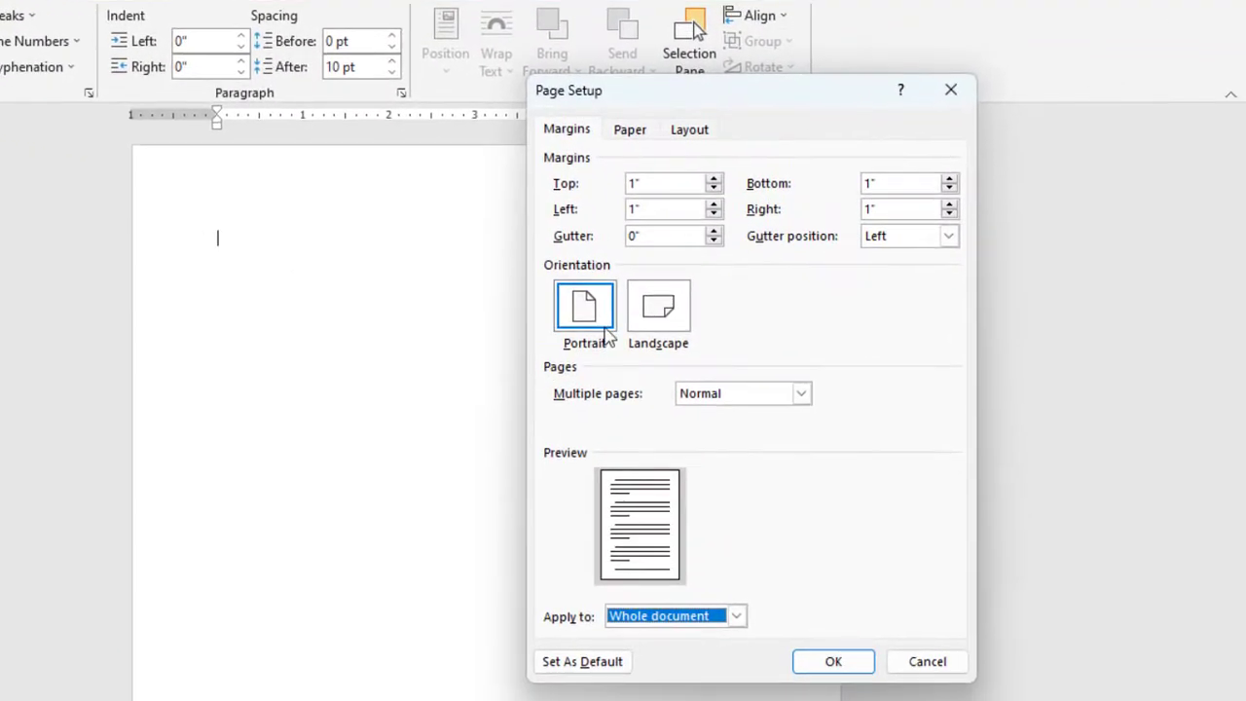
{"action": "left_click", "coordinate": [666, 185]}
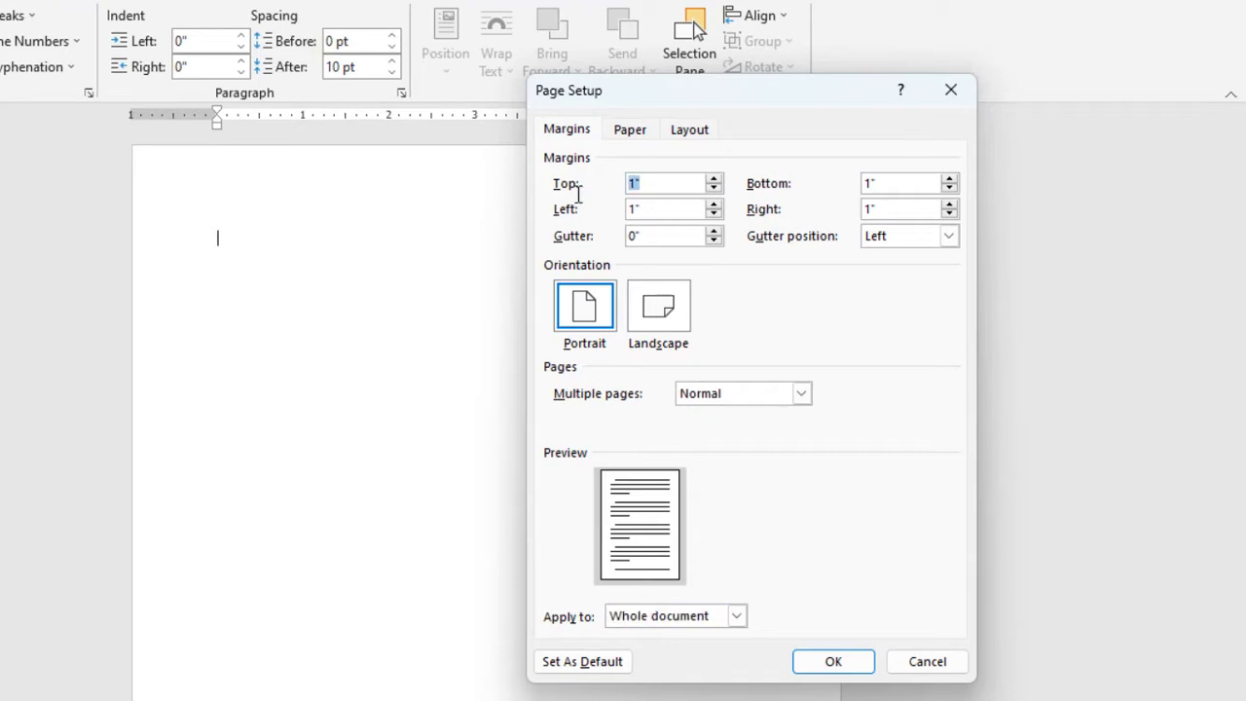
{"action": "type", "text": "0"}
{"action": "key", "text": "Tab"}
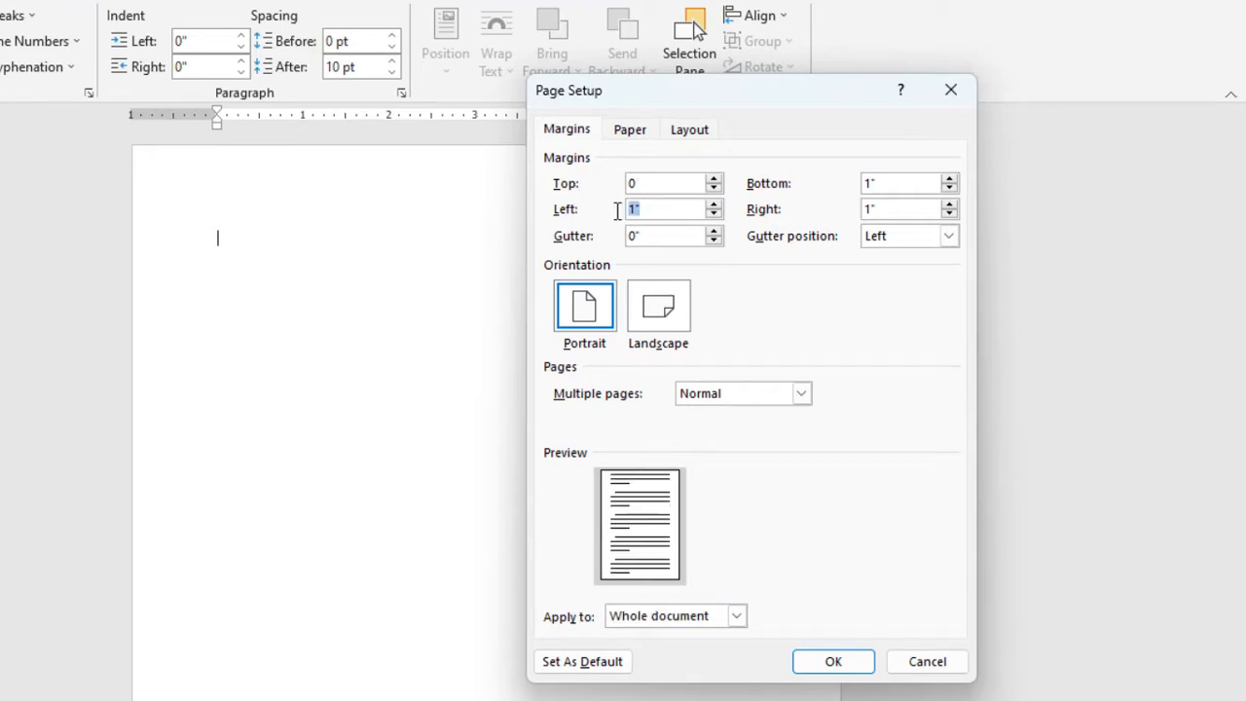
{"action": "type", "text": "0"}
{"action": "left_click", "coordinate": [896, 188]}
{"action": "type", "text": "0"}
{"action": "left_click", "coordinate": [888, 208]}
{"action": "key", "text": "BackSpace"}
{"action": "key", "text": "BackSpace"}
{"action": "type", "text": "0"}
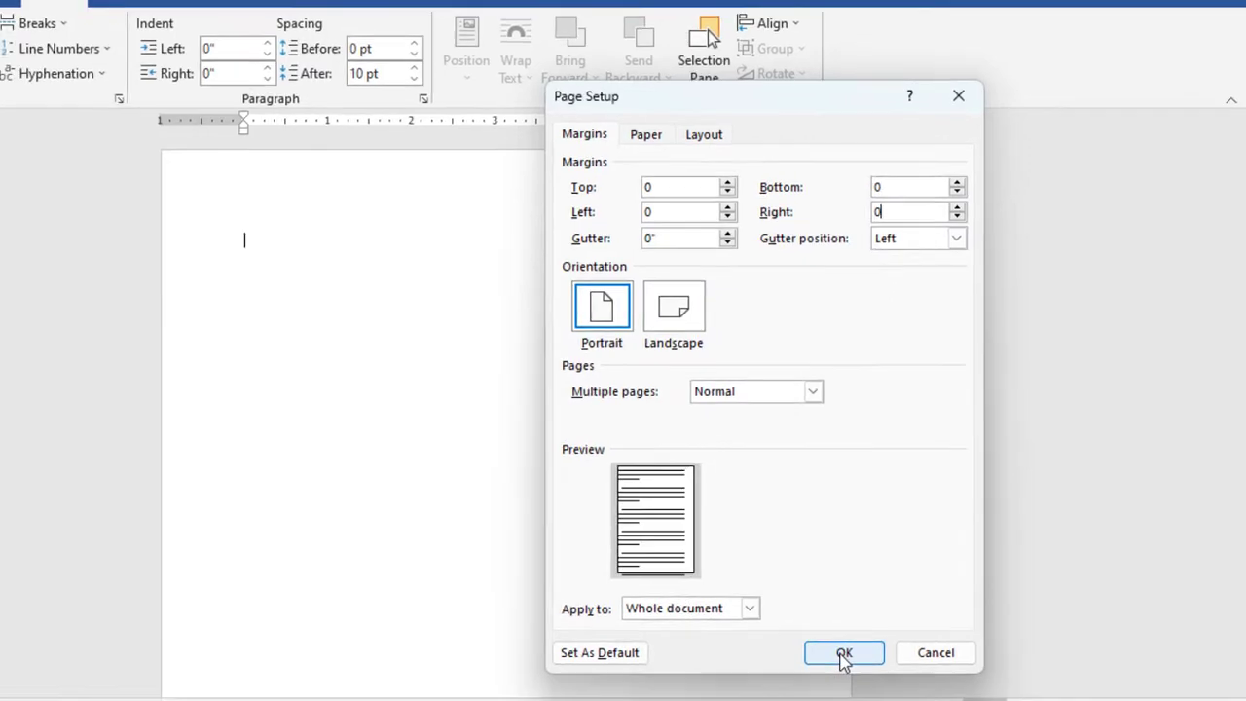
{"action": "left_click", "coordinate": [832, 664]}
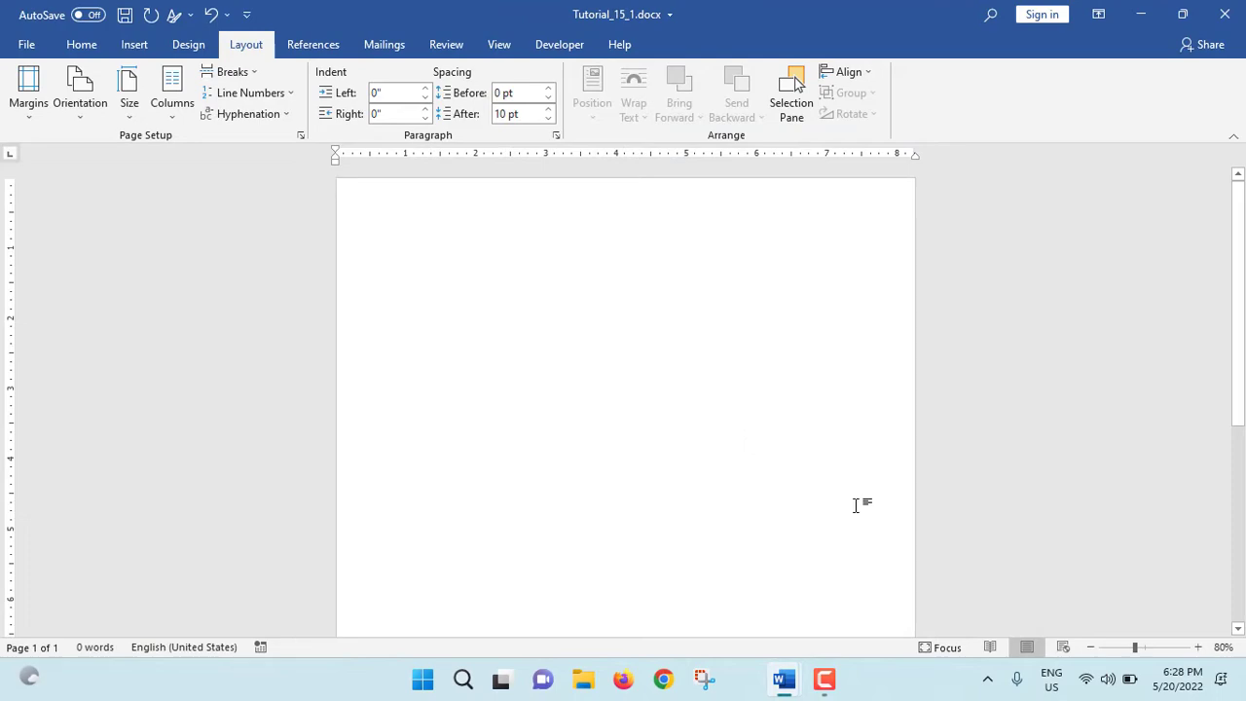
Step: Change the paper size from 8.27 x 11.69 to a custom 4.5" wide by 6" high
{"action": "left_click", "coordinate": [142, 106]}
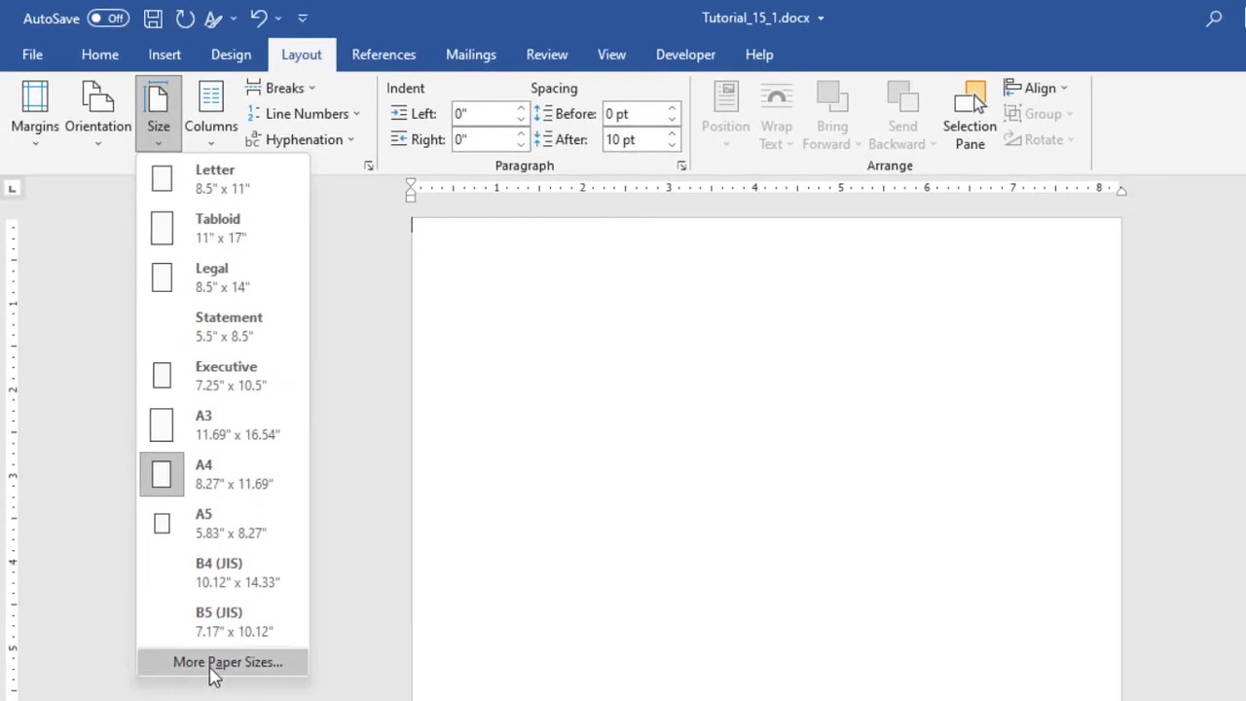
{"action": "left_click", "coordinate": [204, 668]}
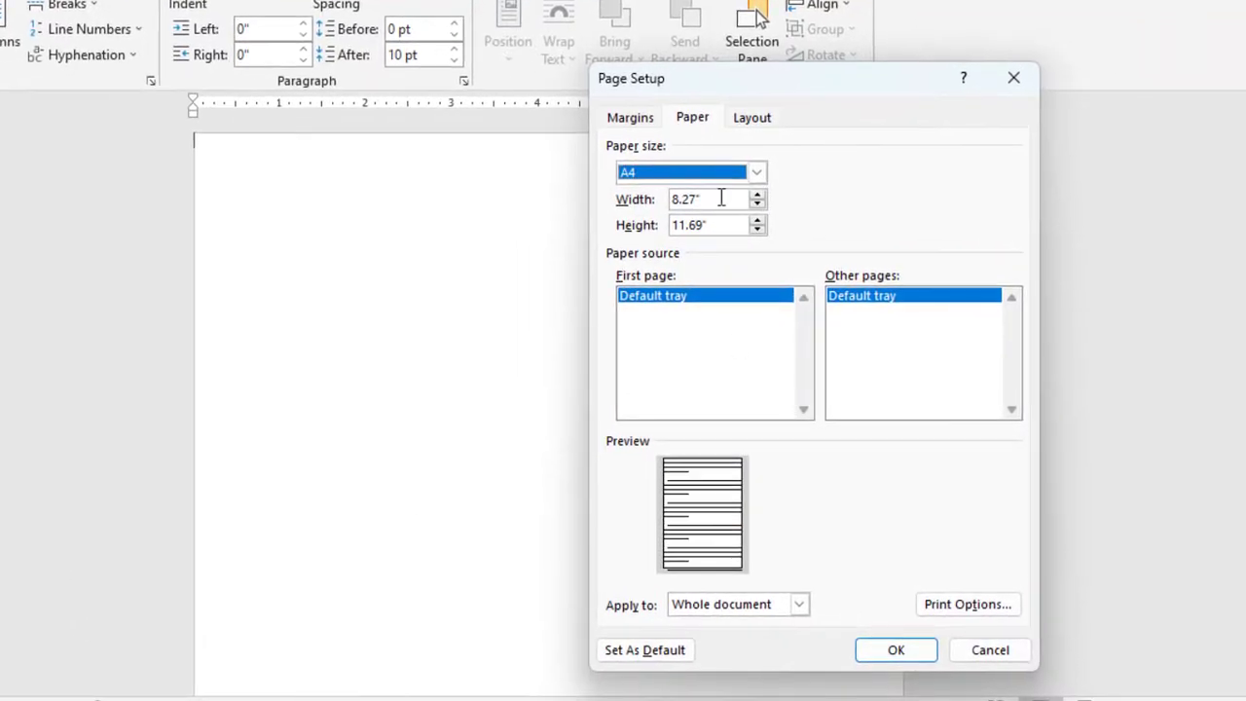
{"action": "left_click_drag", "start_coordinate": [721, 198], "coordinate": [609, 199]}
{"action": "type", "text": "4.5"}
{"action": "left_click_drag", "start_coordinate": [715, 223], "coordinate": [658, 239]}
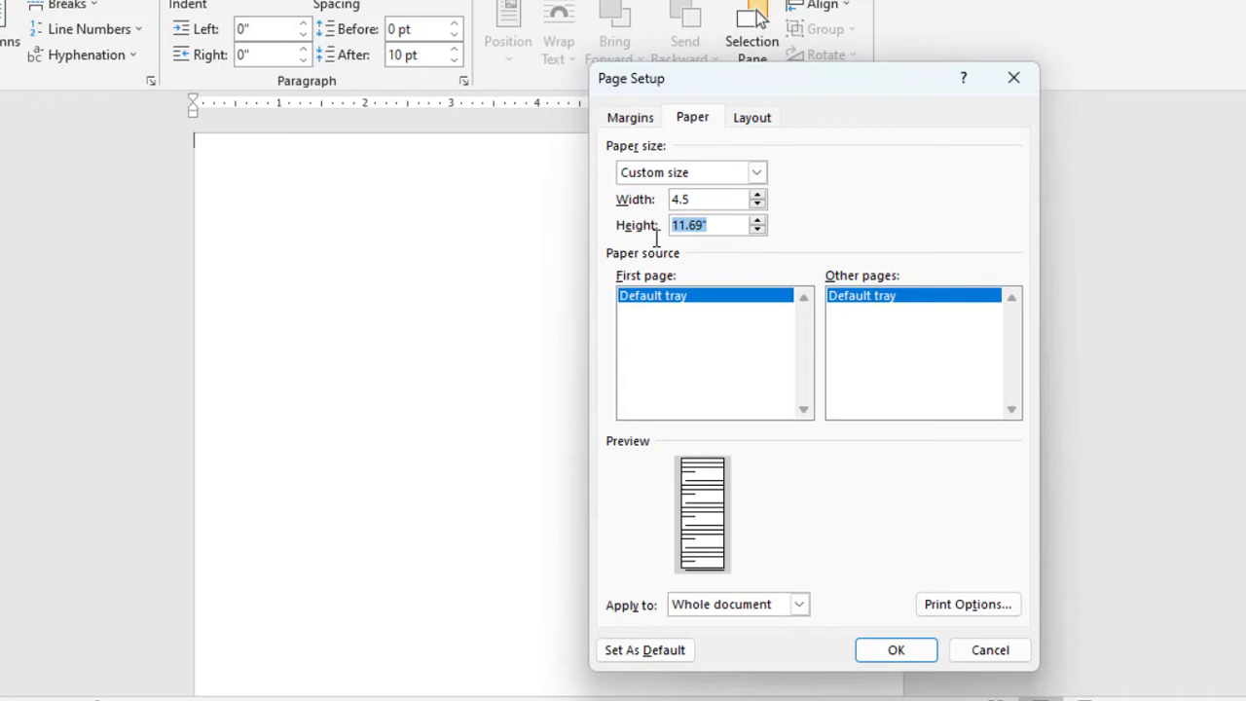
{"action": "type", "text": "6"}
{"action": "left_click", "coordinate": [896, 649]}
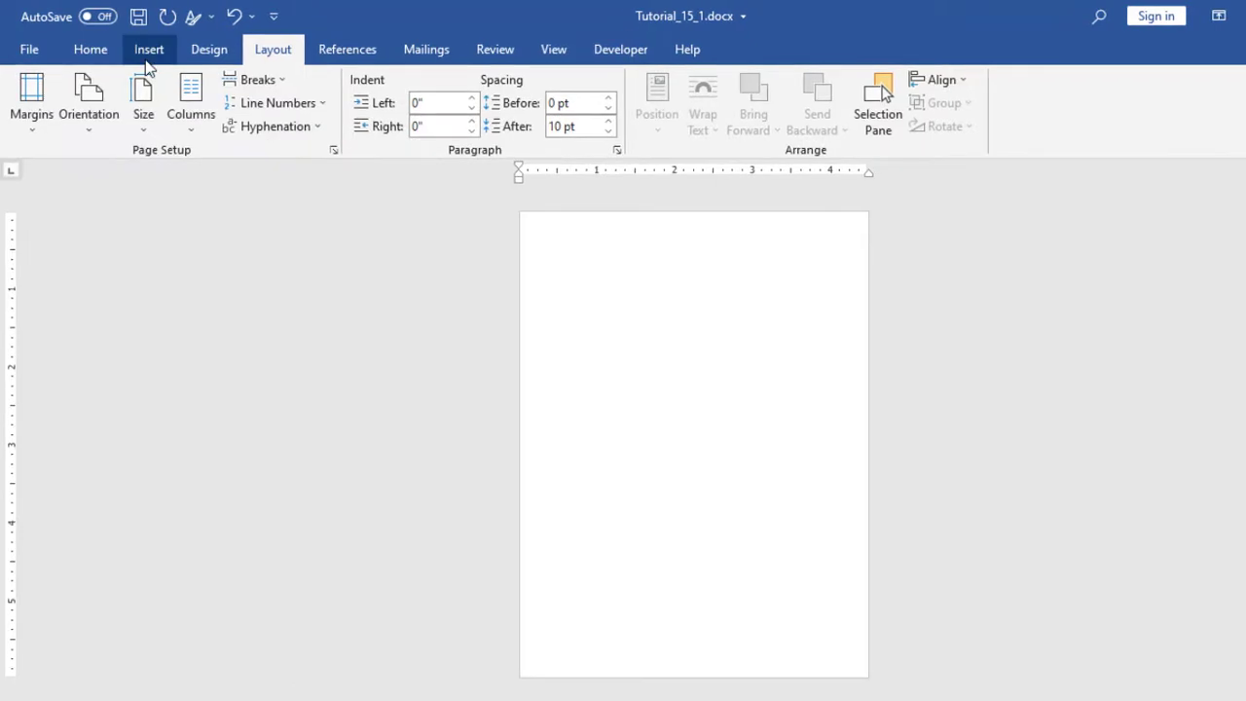
Step: Insert a 1-column, 8-row table and drag it slightly down from the page top
{"action": "left_click", "coordinate": [146, 57]}
{"action": "left_click", "coordinate": [145, 132]}
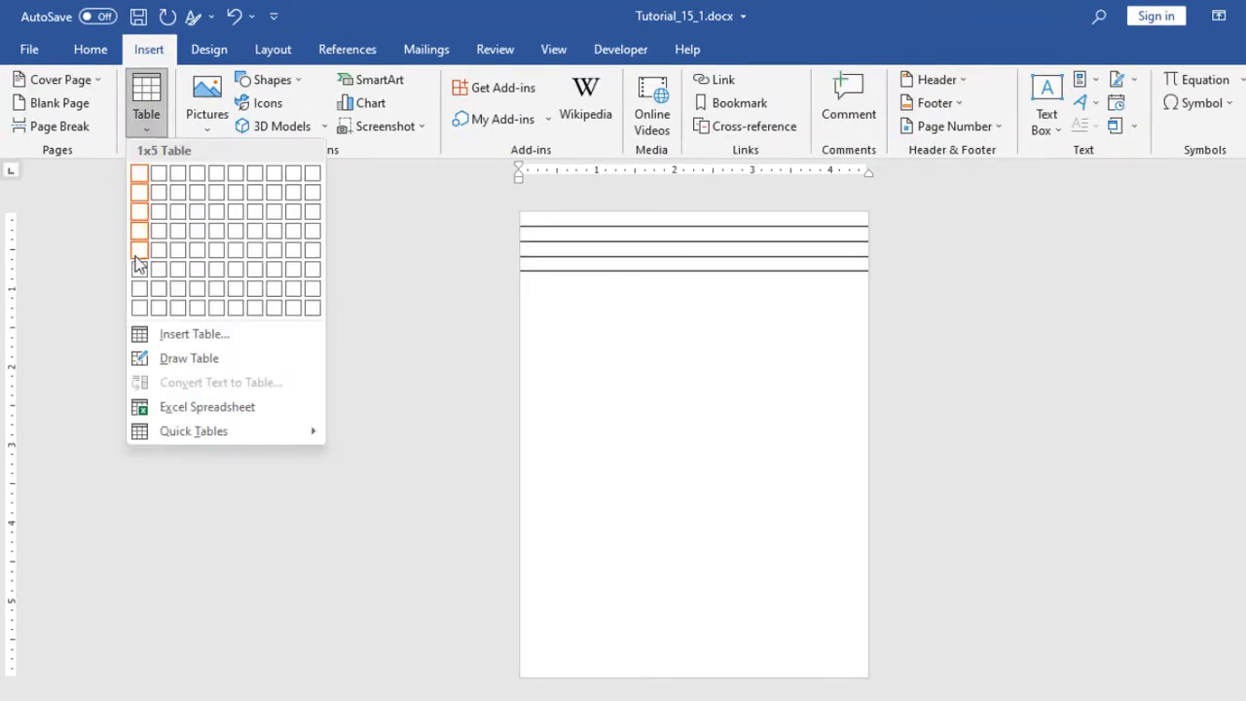
{"action": "left_click", "coordinate": [136, 308]}
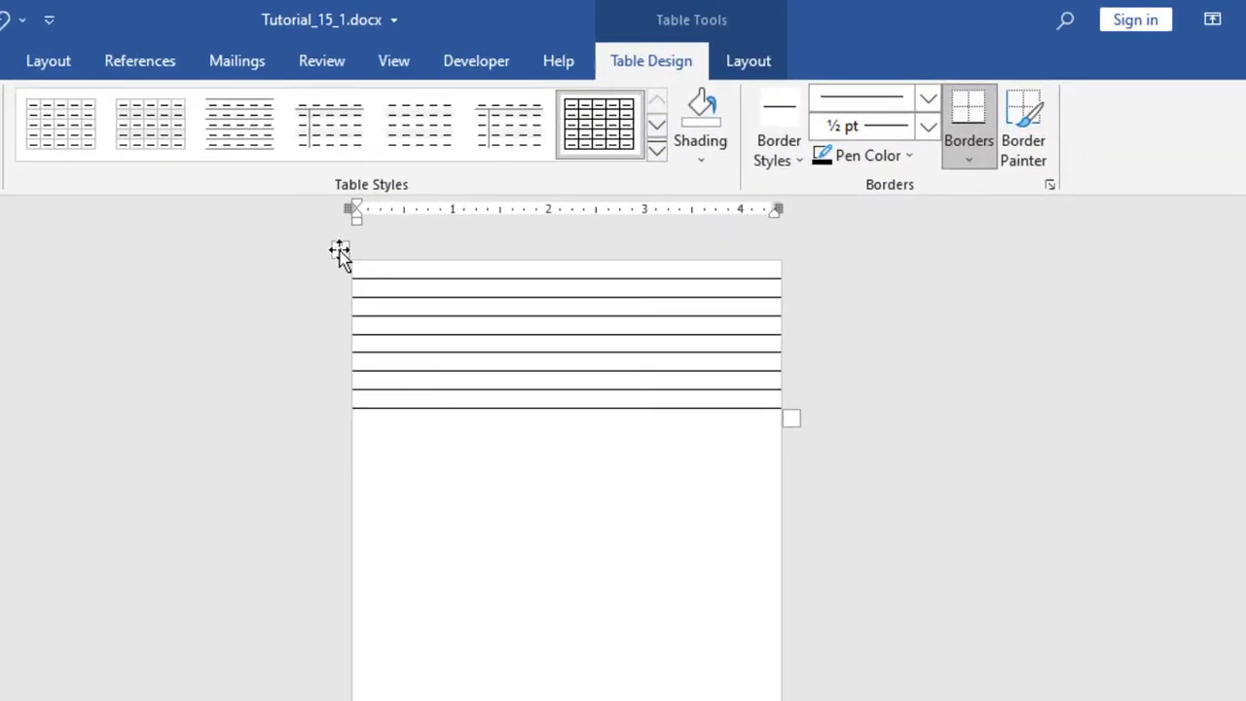
{"action": "left_click_drag", "start_coordinate": [340, 253], "coordinate": [340, 331]}
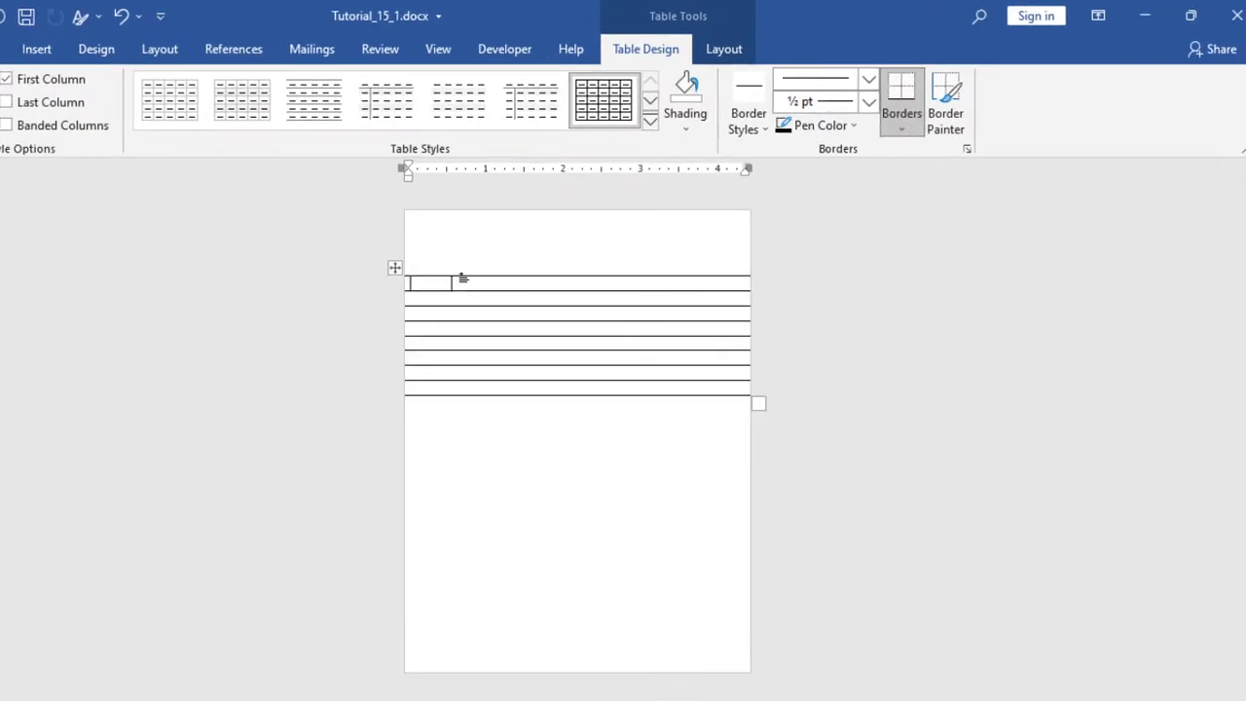
{"action": "left_click_drag", "start_coordinate": [462, 279], "coordinate": [468, 384]}
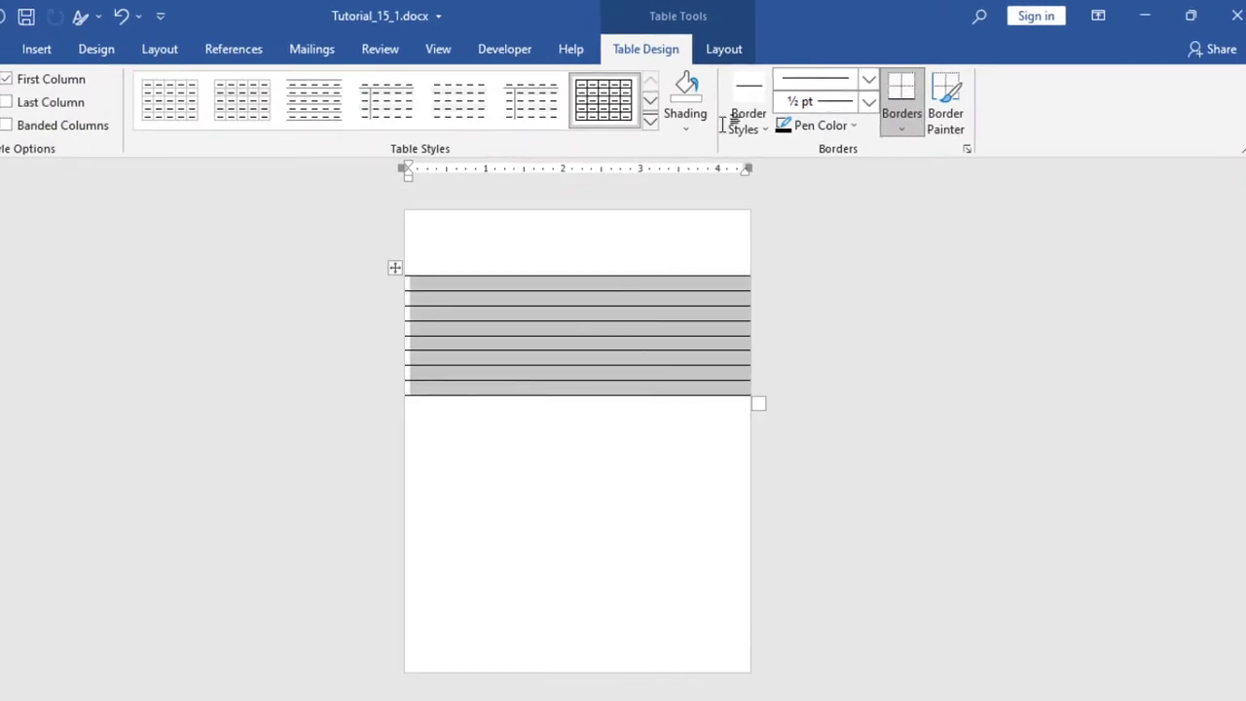
Step: Set the selected table rows to a height of 0.3"
{"action": "left_click", "coordinate": [721, 52]}
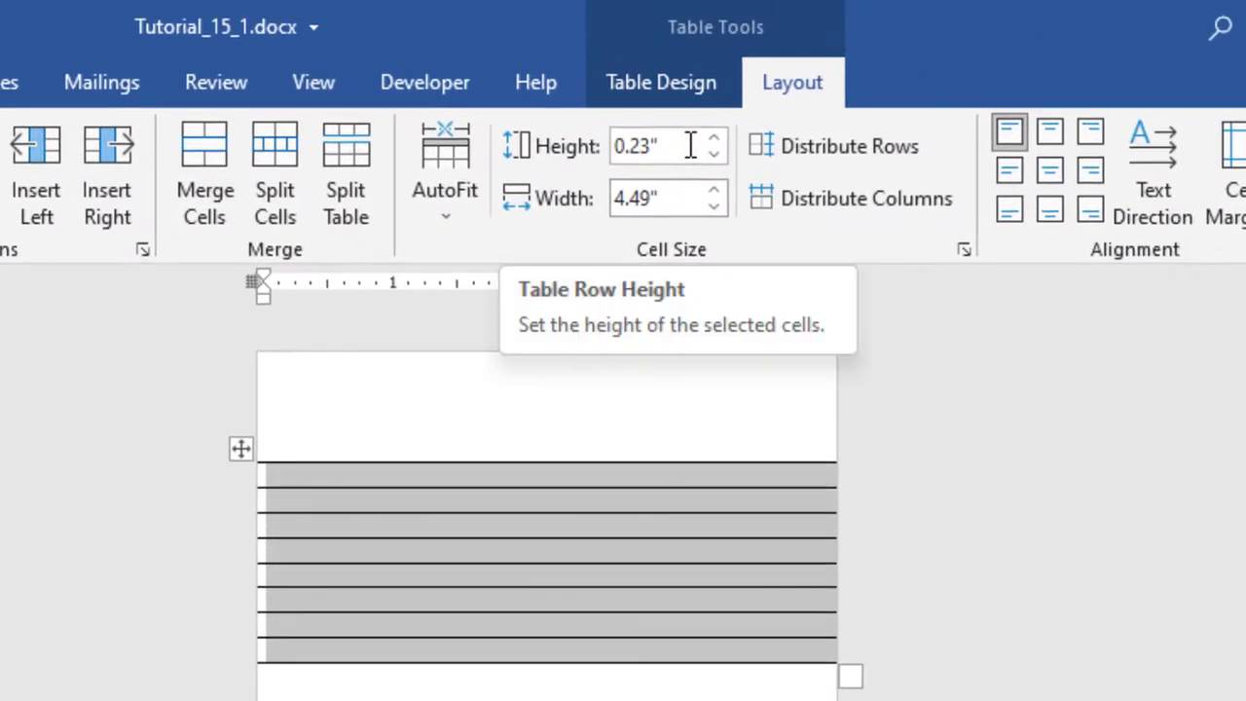
{"action": "left_click", "coordinate": [665, 93]}
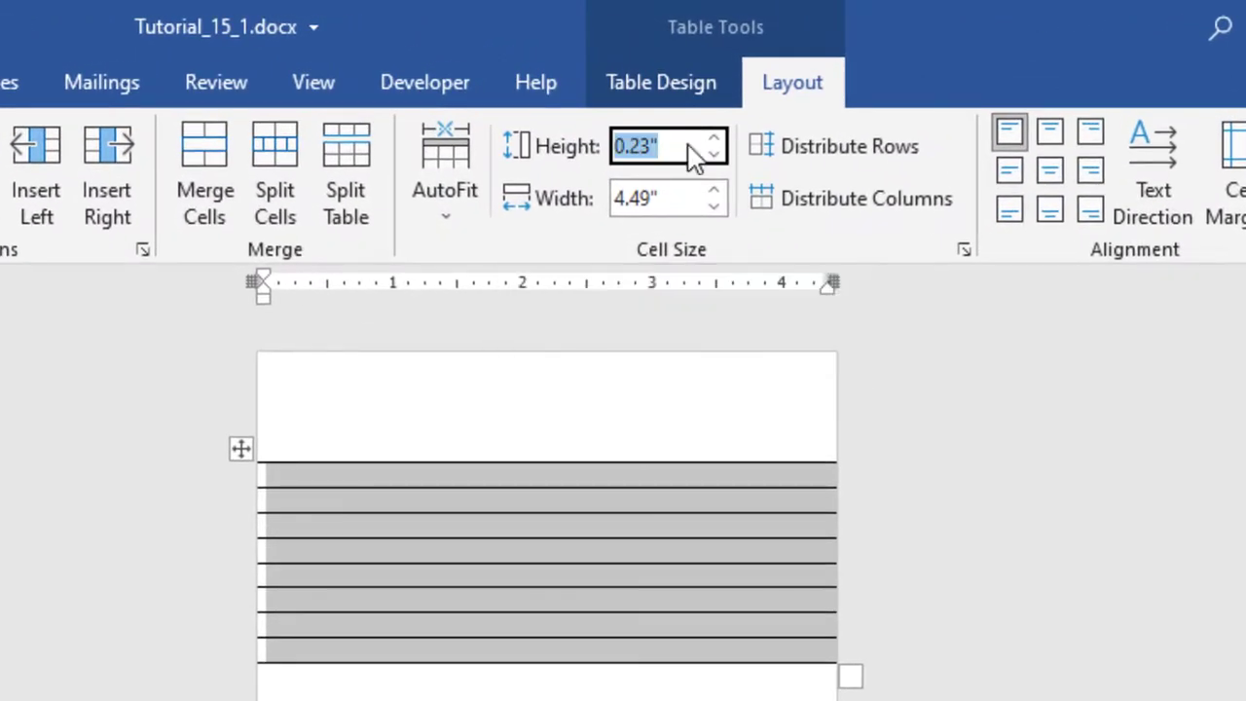
{"action": "type", "text": "0.3"}
{"action": "key", "text": "Return"}
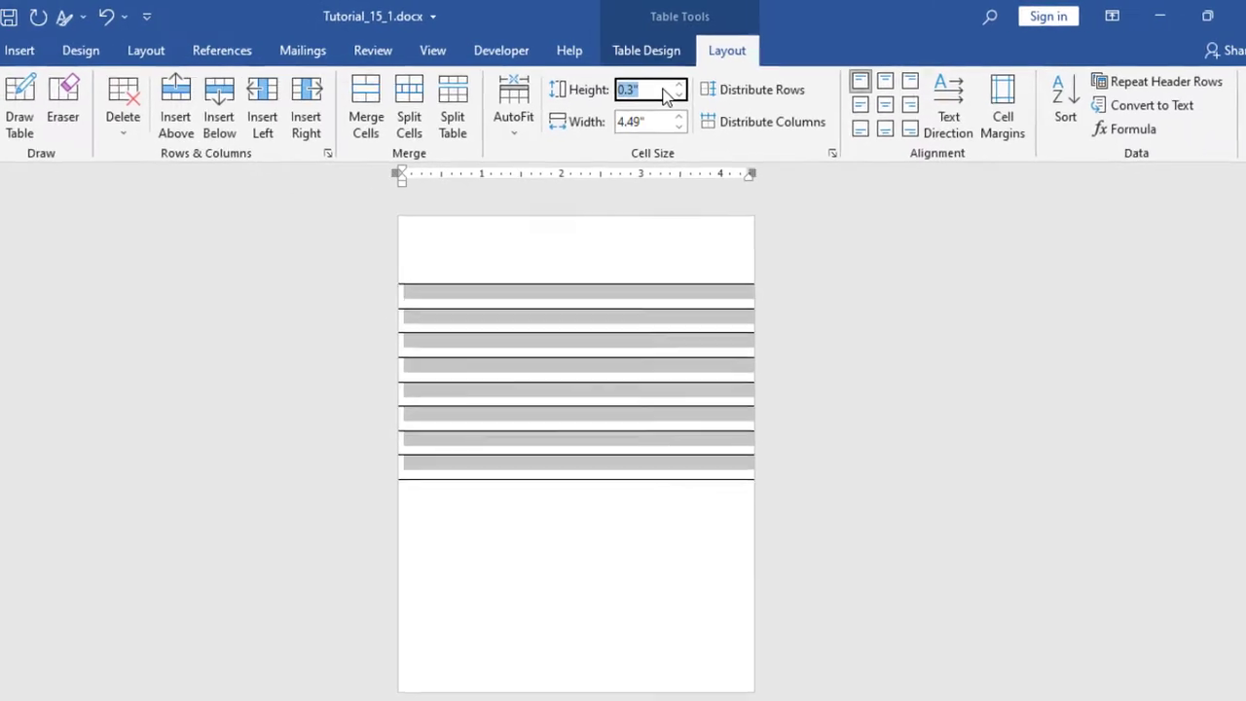
Step: Add rows from the last cell so the table grows to 13 ruled lines
{"action": "left_click", "coordinate": [423, 466]}
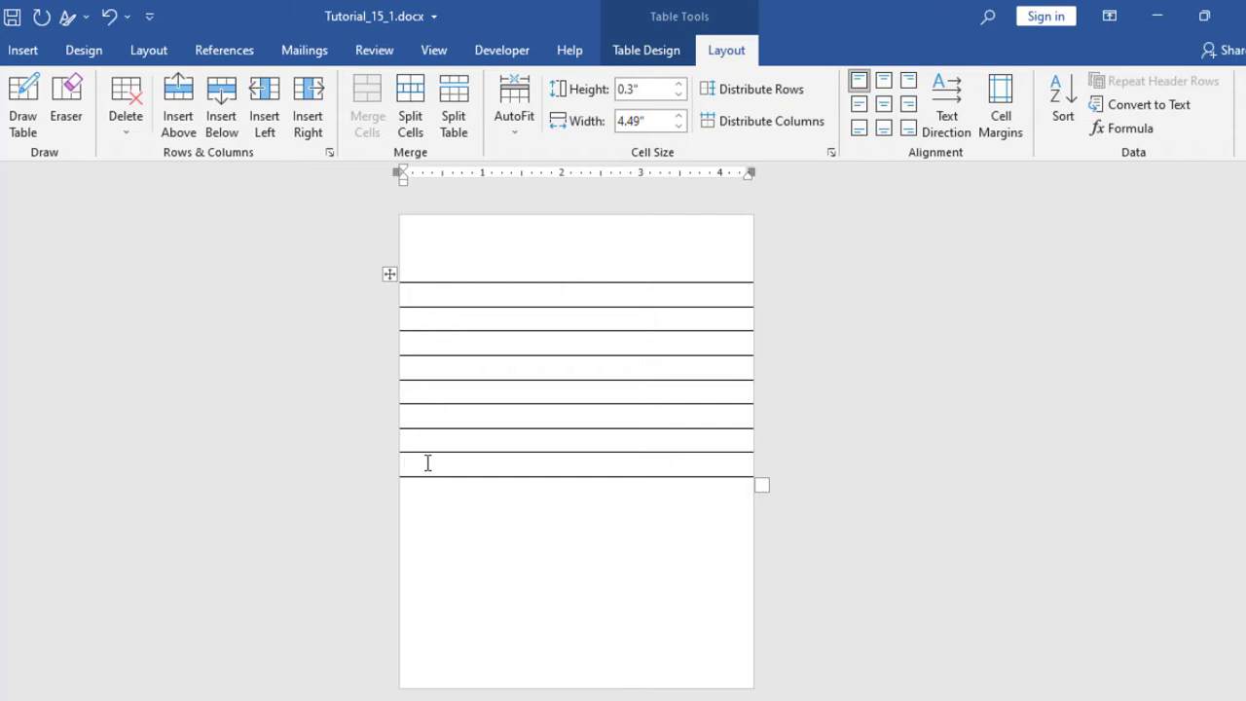
{"action": "key", "text": "Tab"}
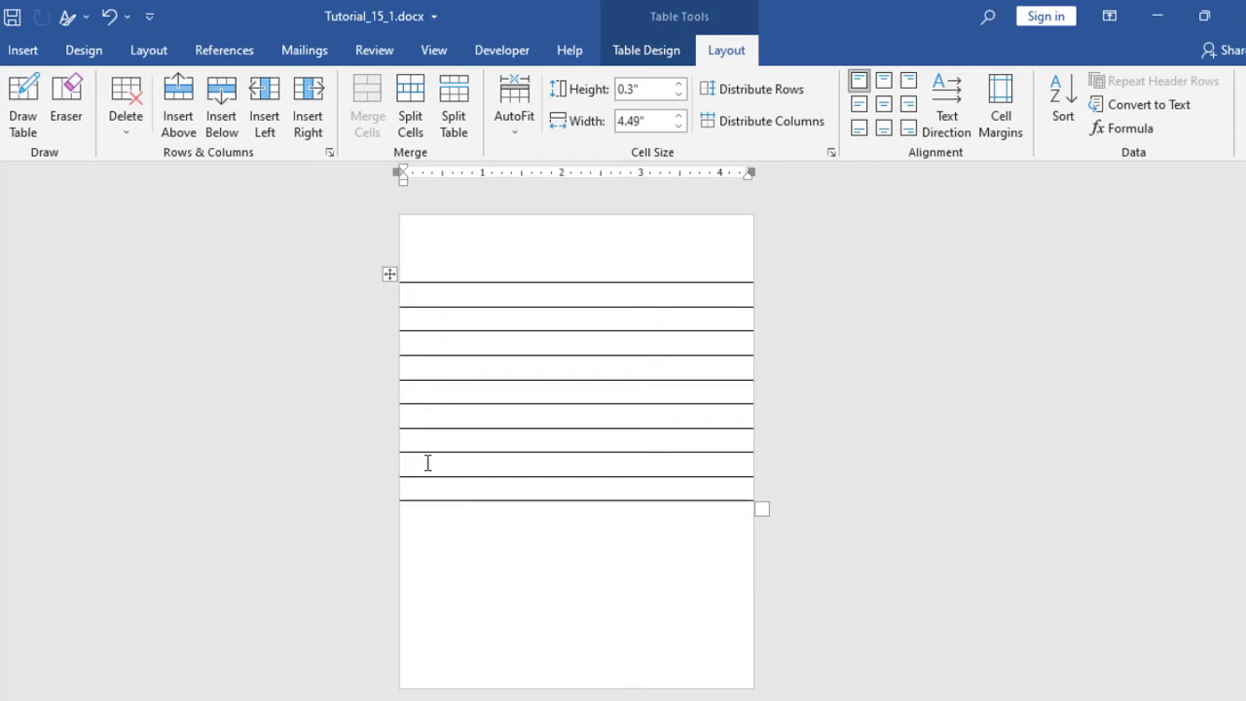
{"action": "key", "text": "Tab"}
{"action": "key", "text": "Tab"}
{"action": "key", "text": "Tab"}
{"action": "key", "text": "Tab"}
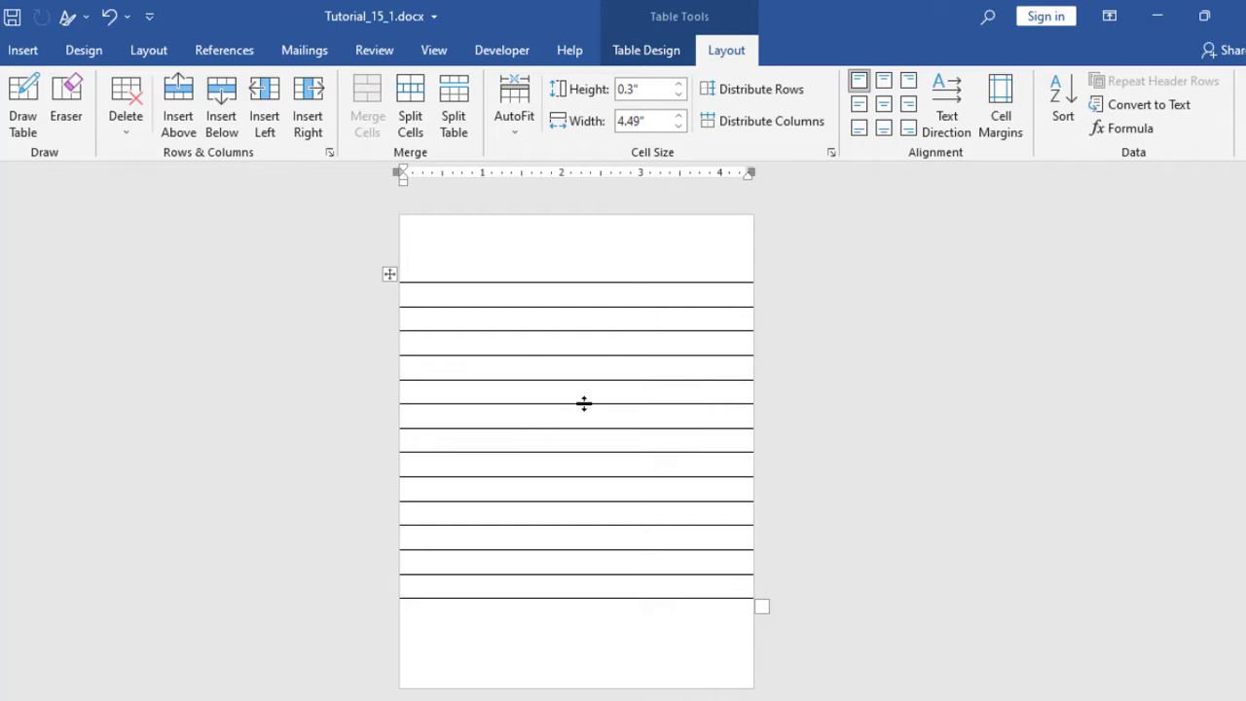
{"action": "left_click_drag", "start_coordinate": [488, 298], "coordinate": [498, 582]}
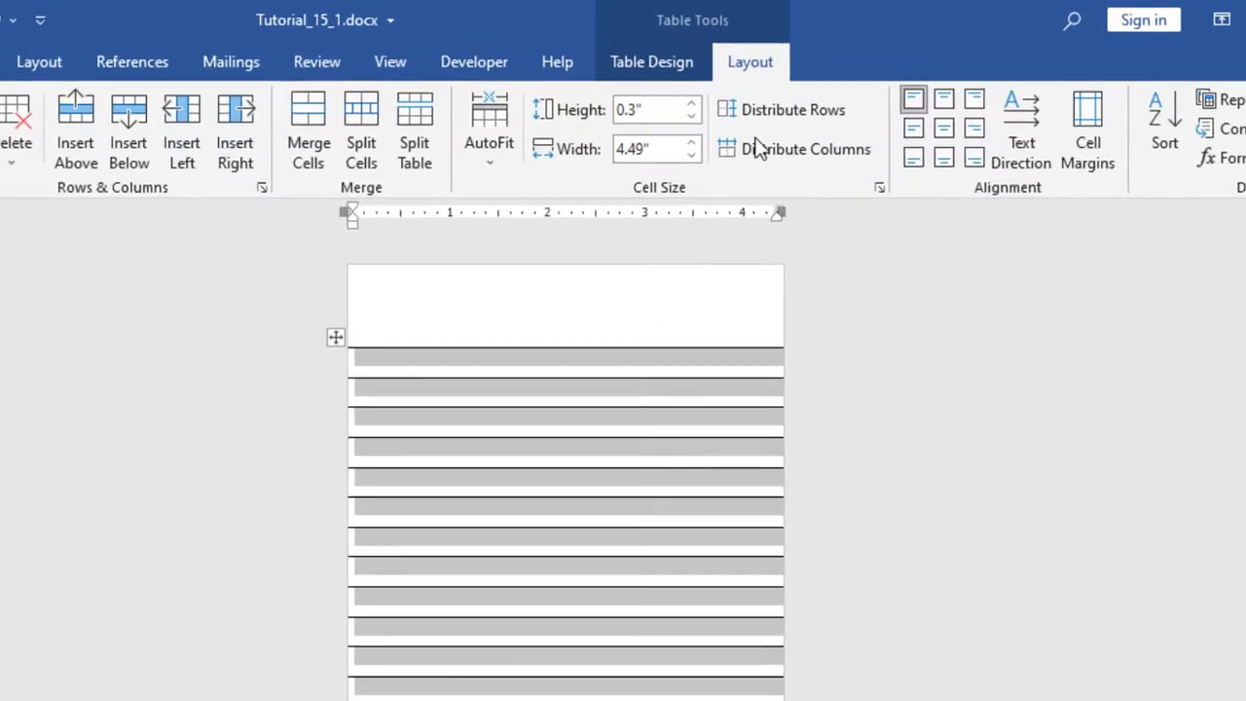
Step: Apply the Table Grid Light style so the 13 ruled lines turn pale grey
{"action": "left_click", "coordinate": [652, 69]}
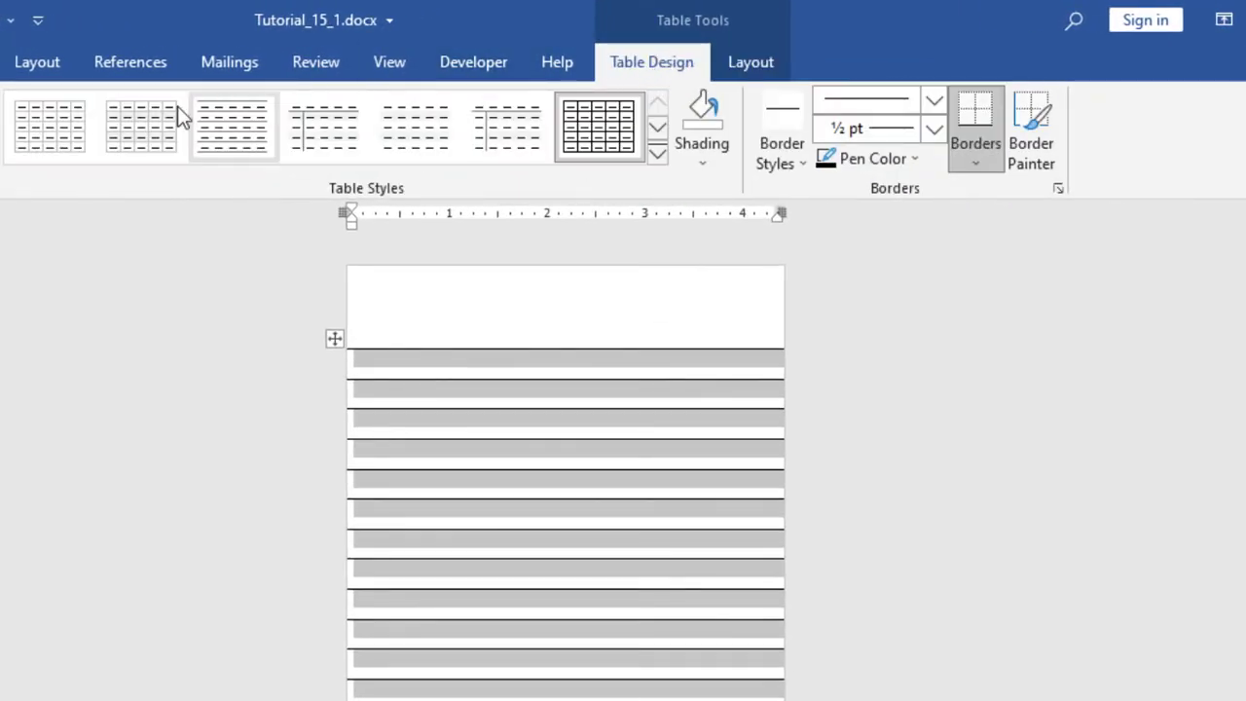
{"action": "left_click", "coordinate": [60, 136]}
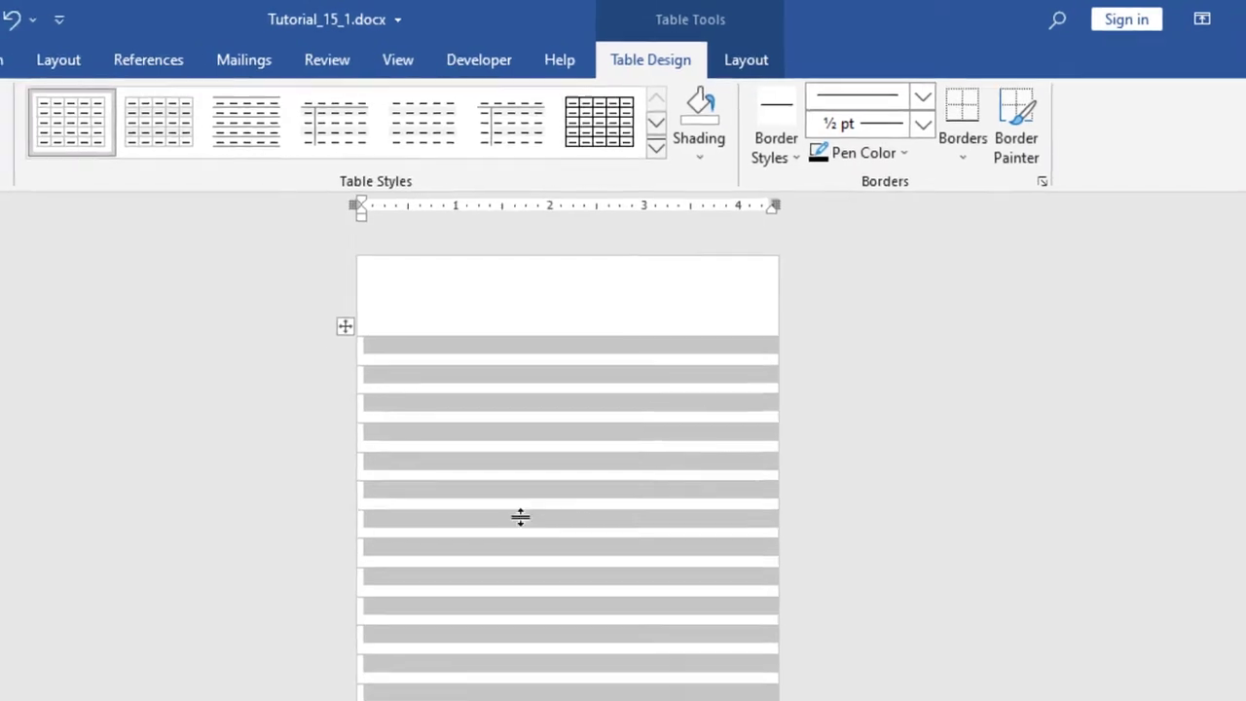
{"action": "left_click", "coordinate": [531, 568]}
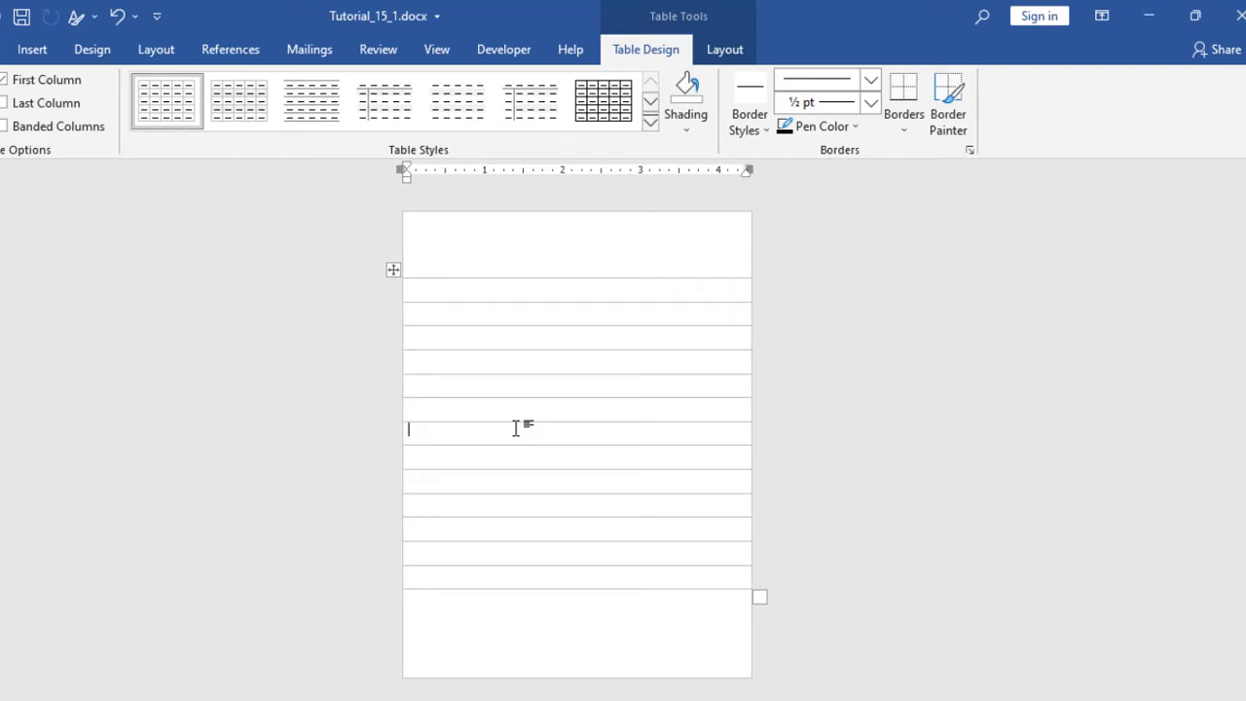
Step: Add Tutorial_114.png from the Desktop as a washed-out picture watermark
{"action": "left_click", "coordinate": [93, 48]}
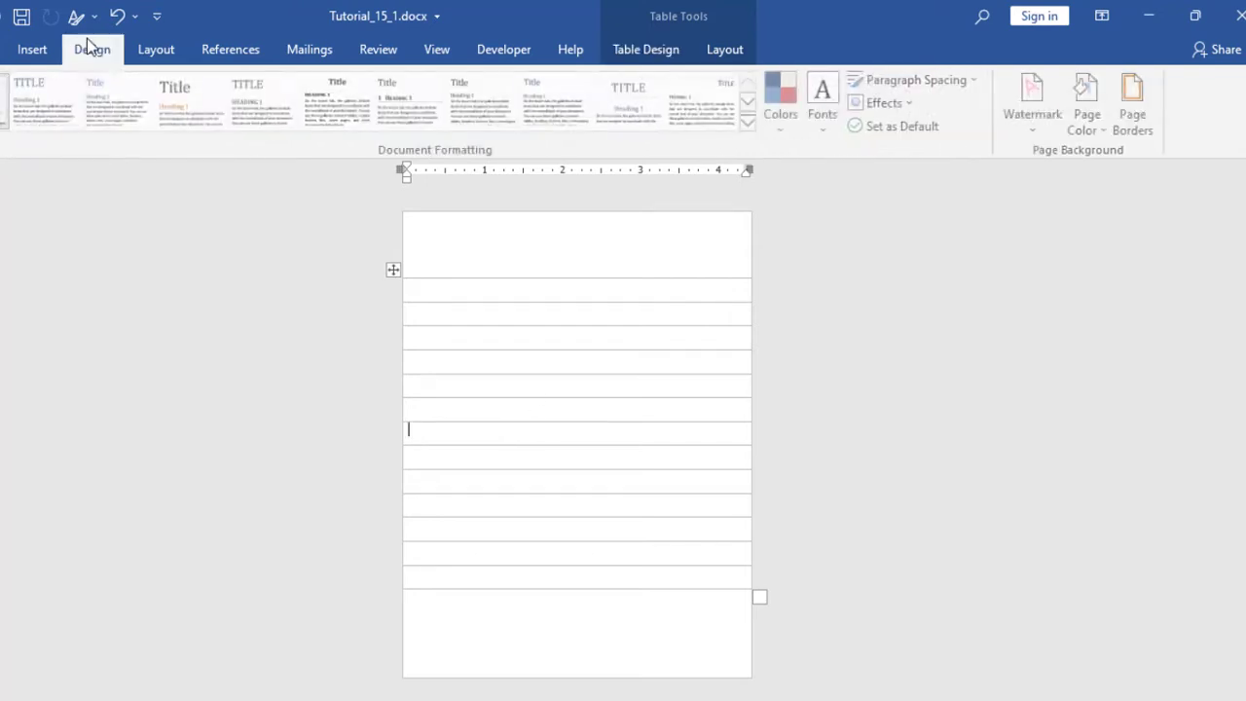
{"action": "left_click", "coordinate": [1039, 121]}
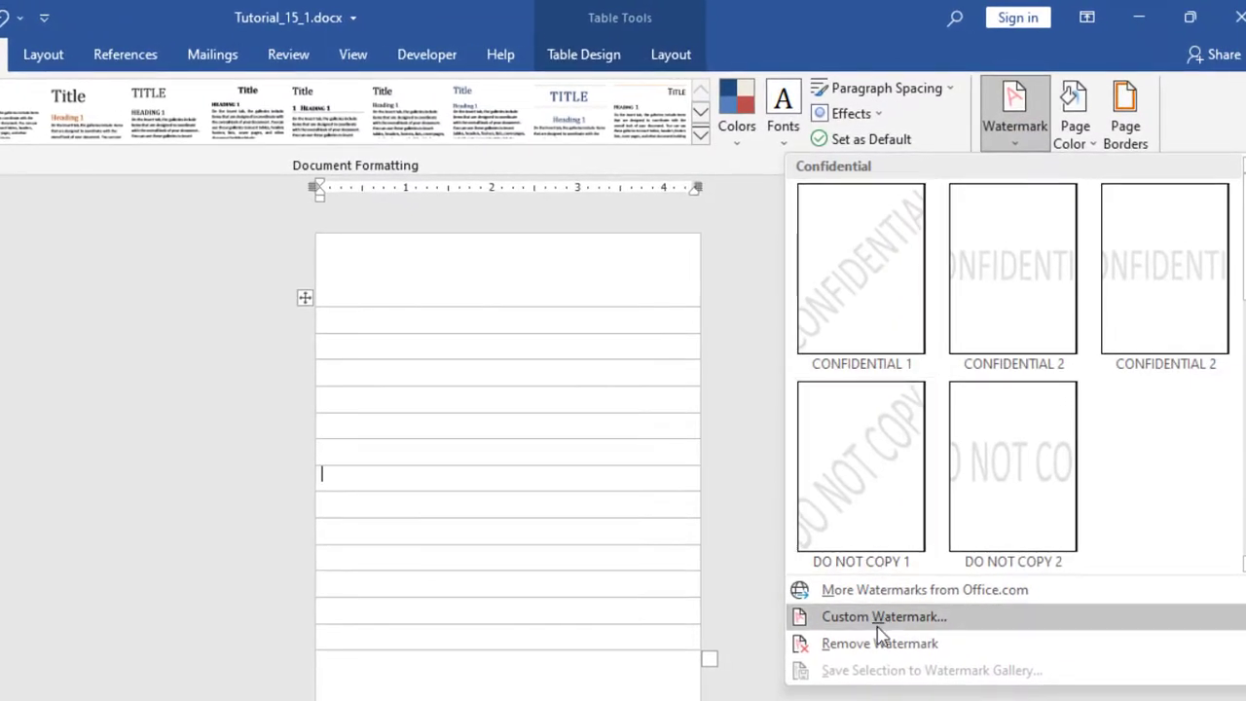
{"action": "left_click", "coordinate": [884, 612]}
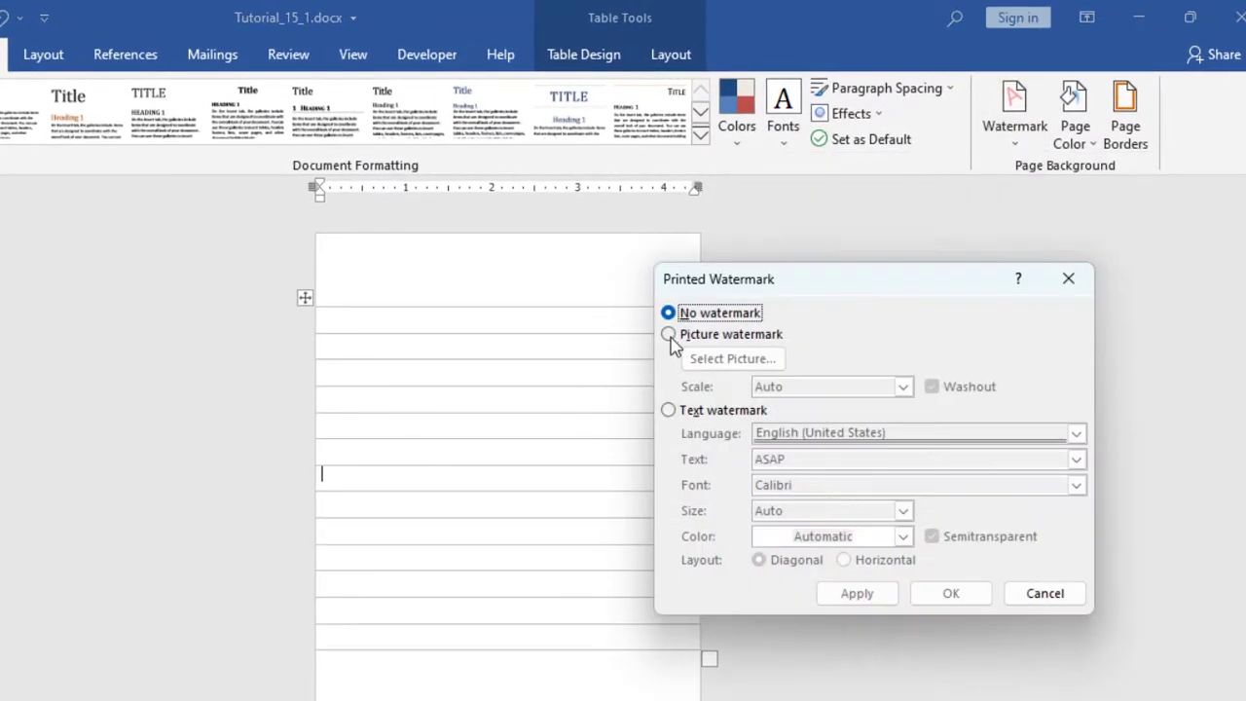
{"action": "left_click", "coordinate": [669, 335]}
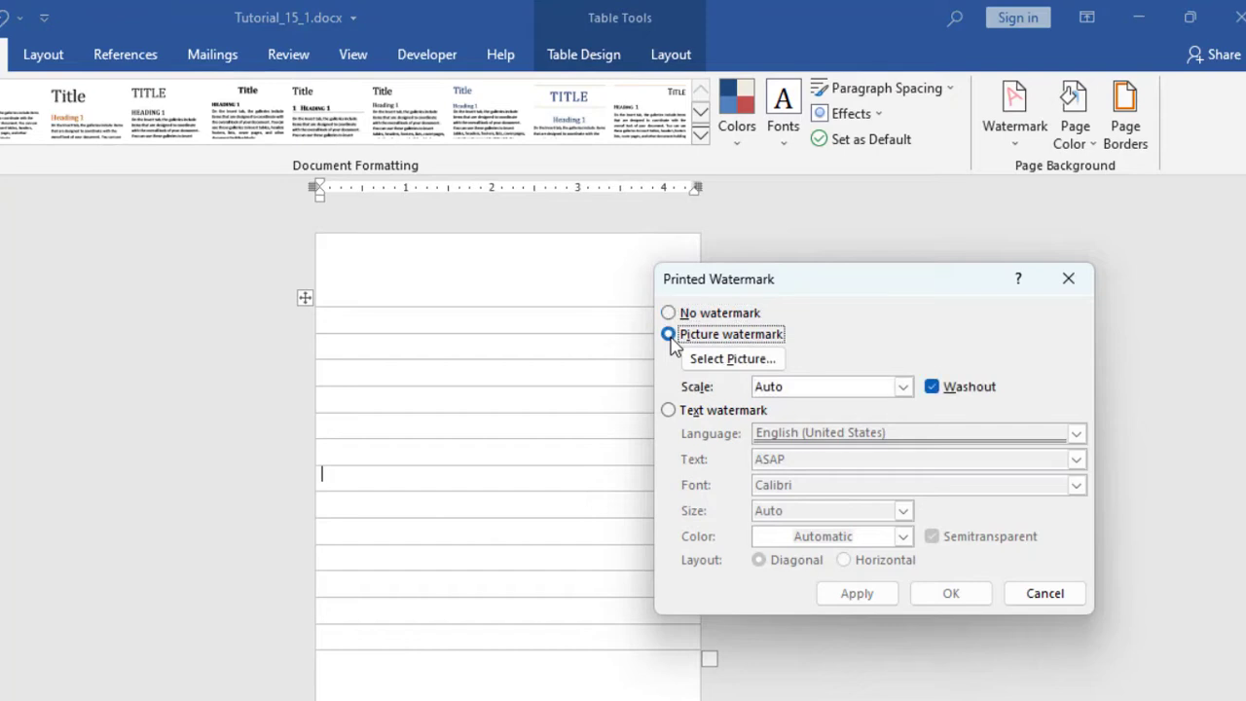
{"action": "left_click", "coordinate": [727, 364]}
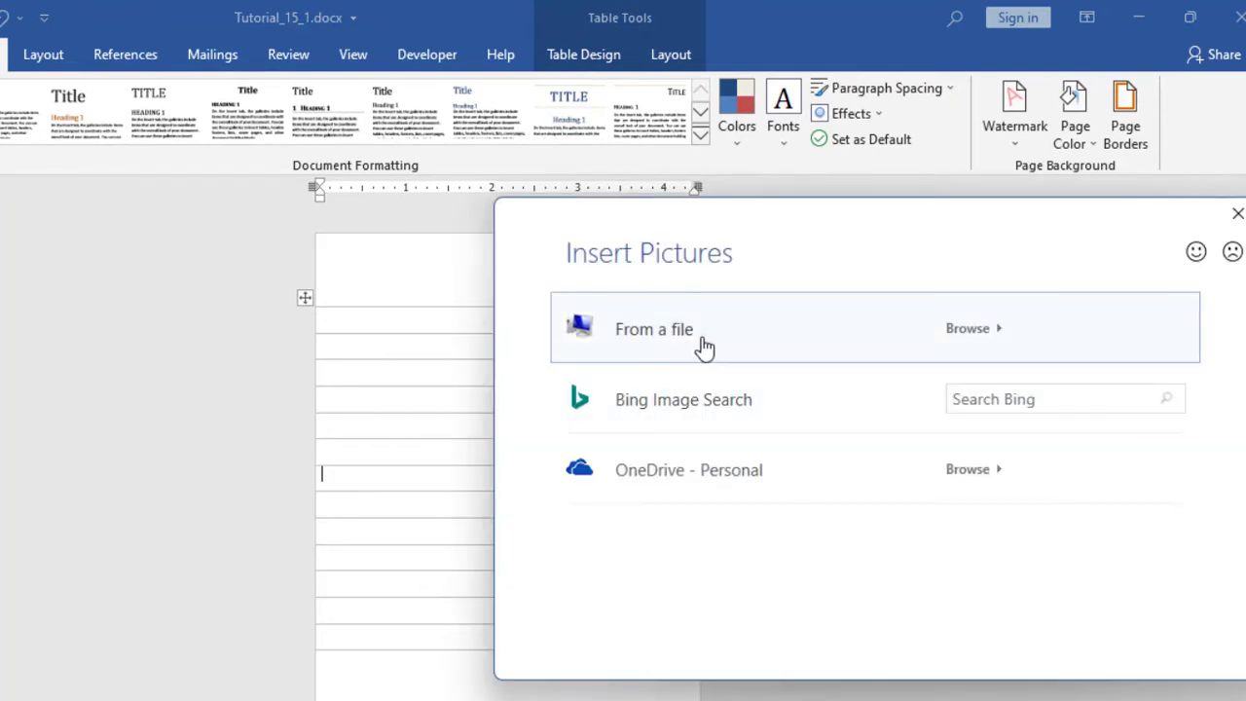
{"action": "left_click", "coordinate": [731, 338]}
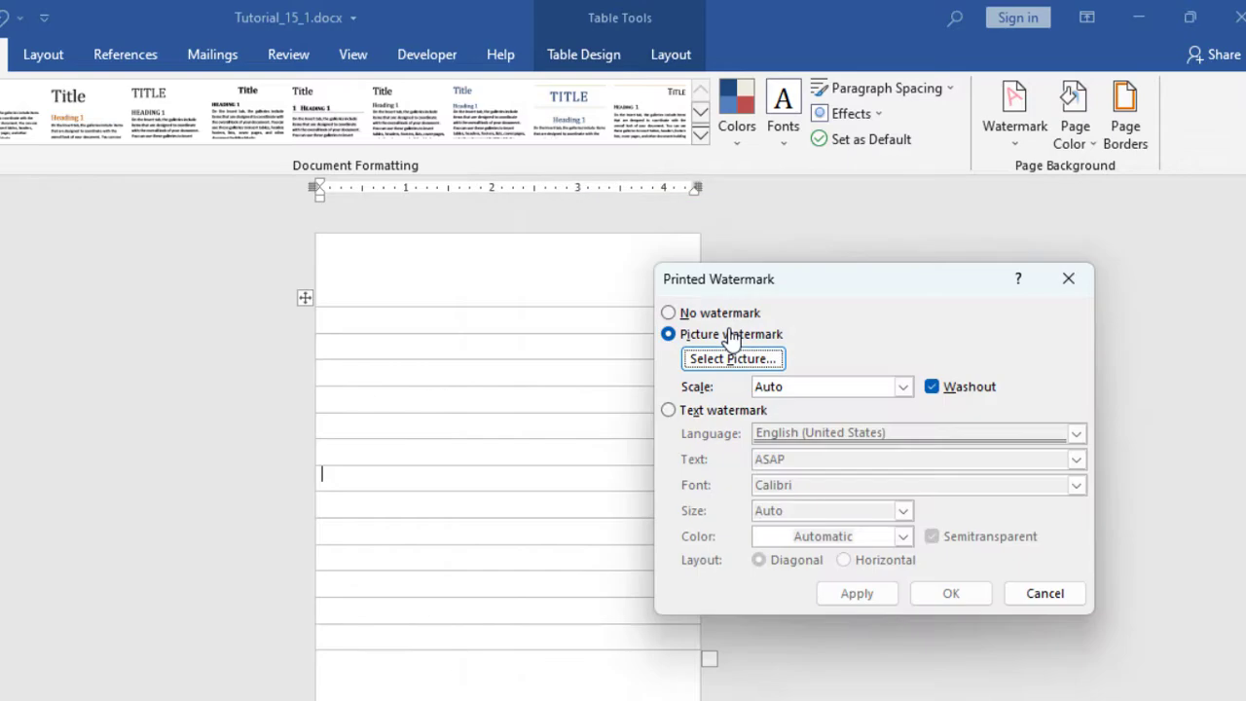
{"action": "left_click", "coordinate": [603, 436]}
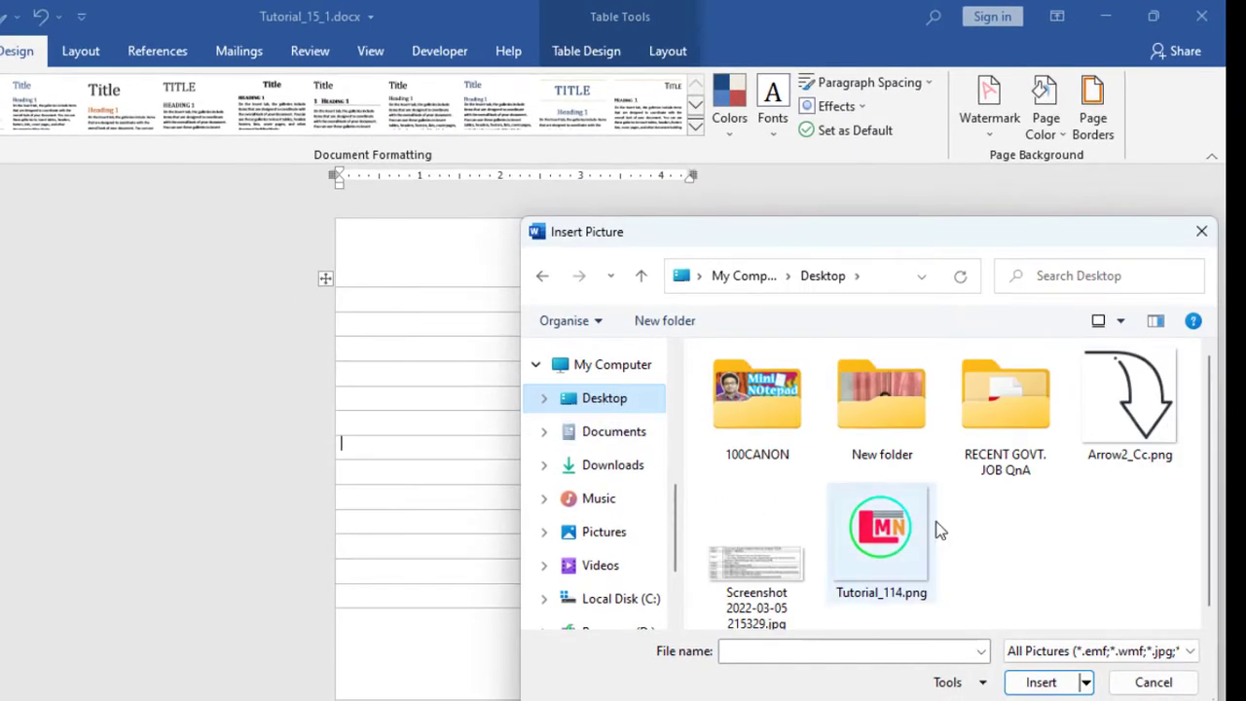
{"action": "left_click", "coordinate": [887, 536]}
{"action": "left_click", "coordinate": [1044, 681]}
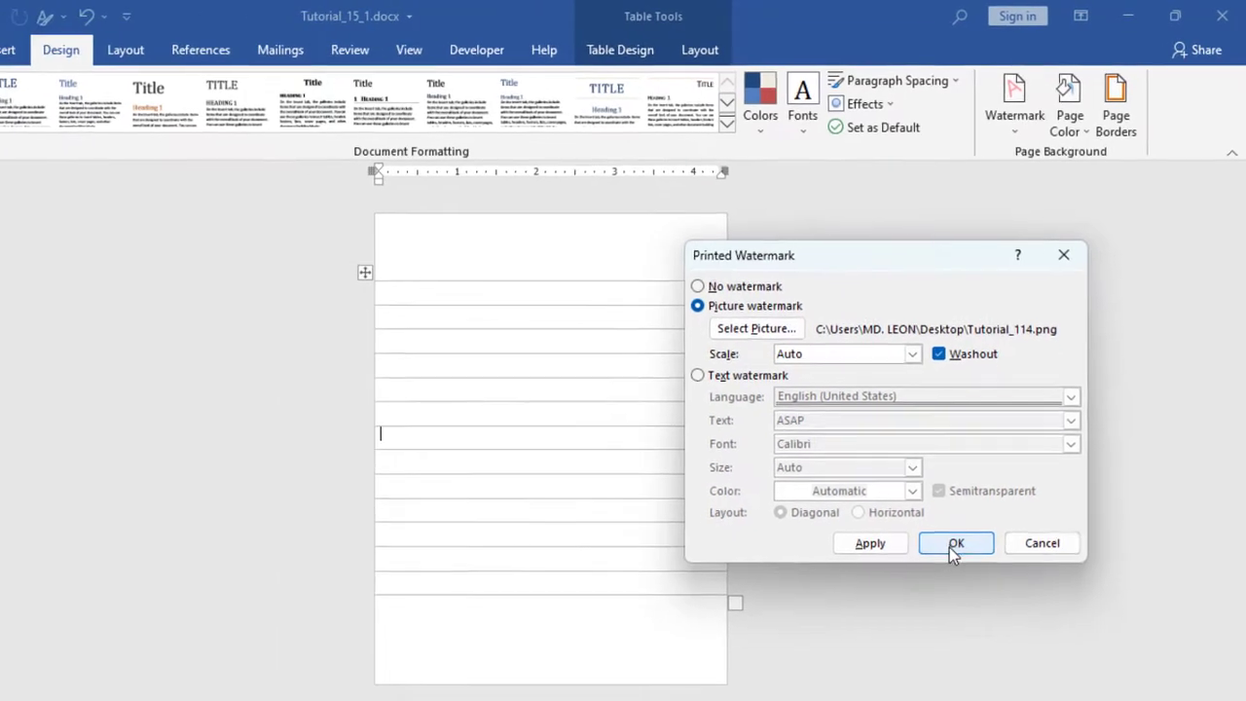
{"action": "left_click", "coordinate": [952, 548]}
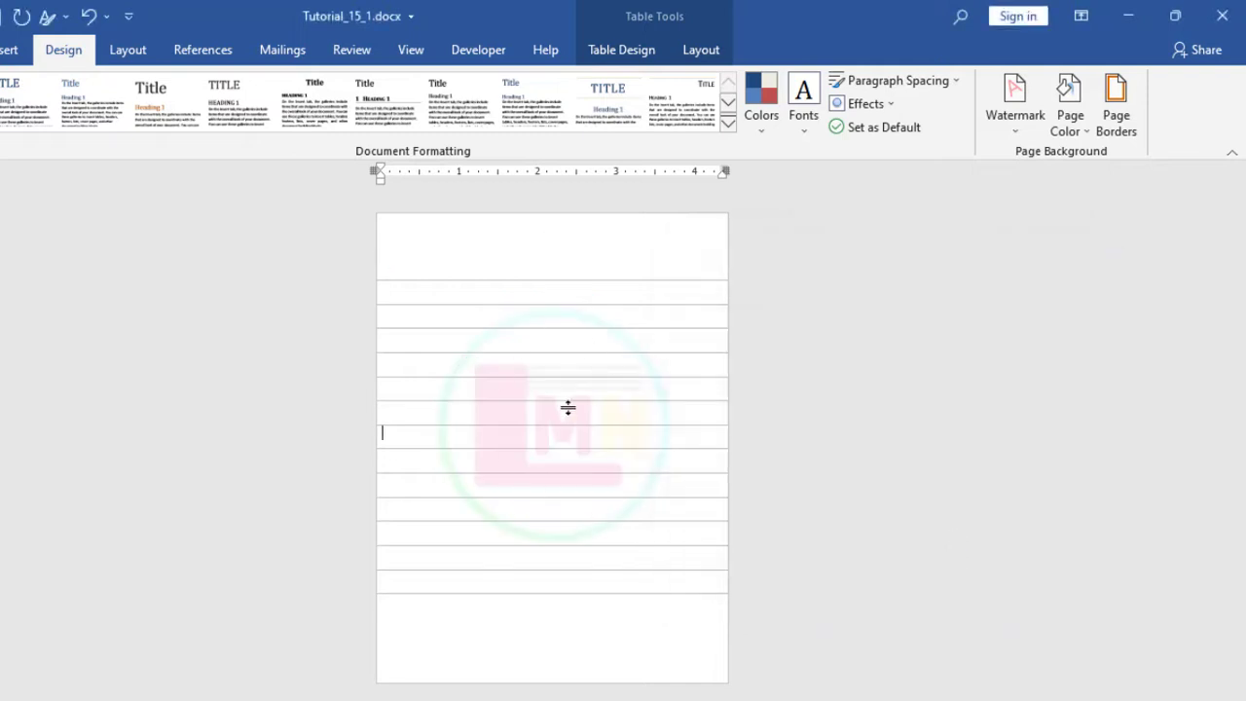
Step: Turn off washout so the logo watermark shows in full colour
{"action": "left_click", "coordinate": [624, 434]}
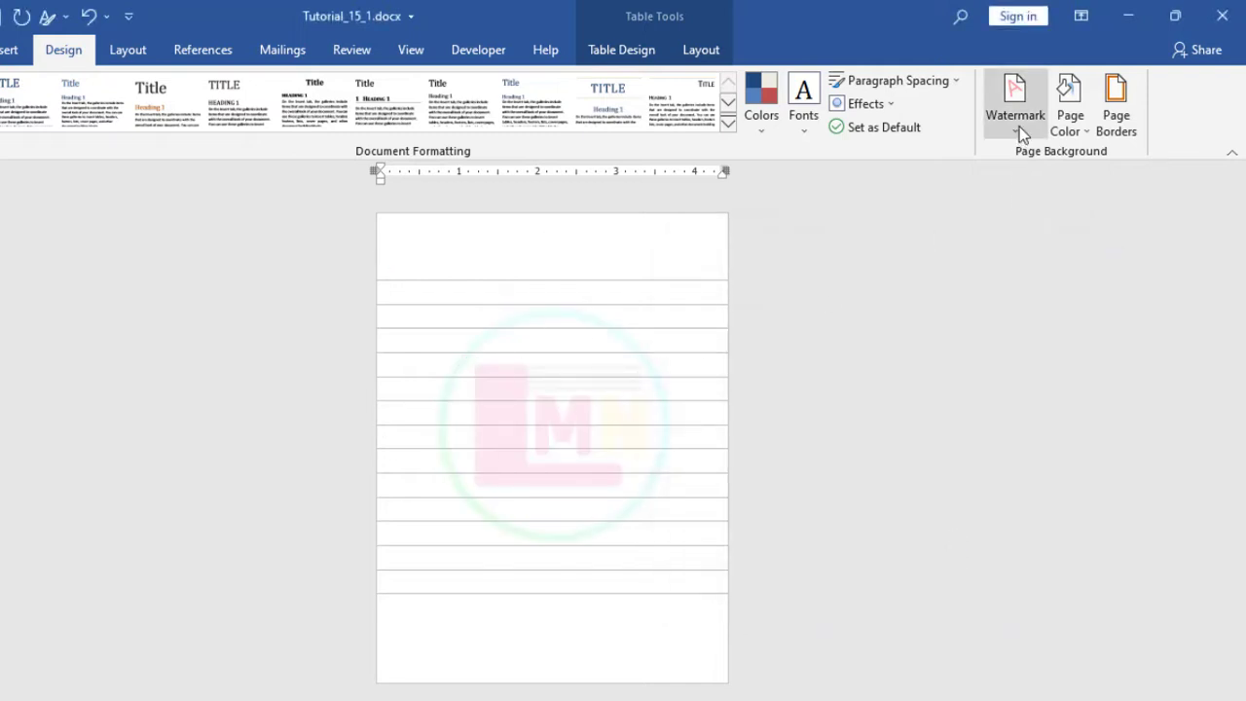
{"action": "left_click", "coordinate": [1019, 126]}
{"action": "left_click", "coordinate": [885, 563]}
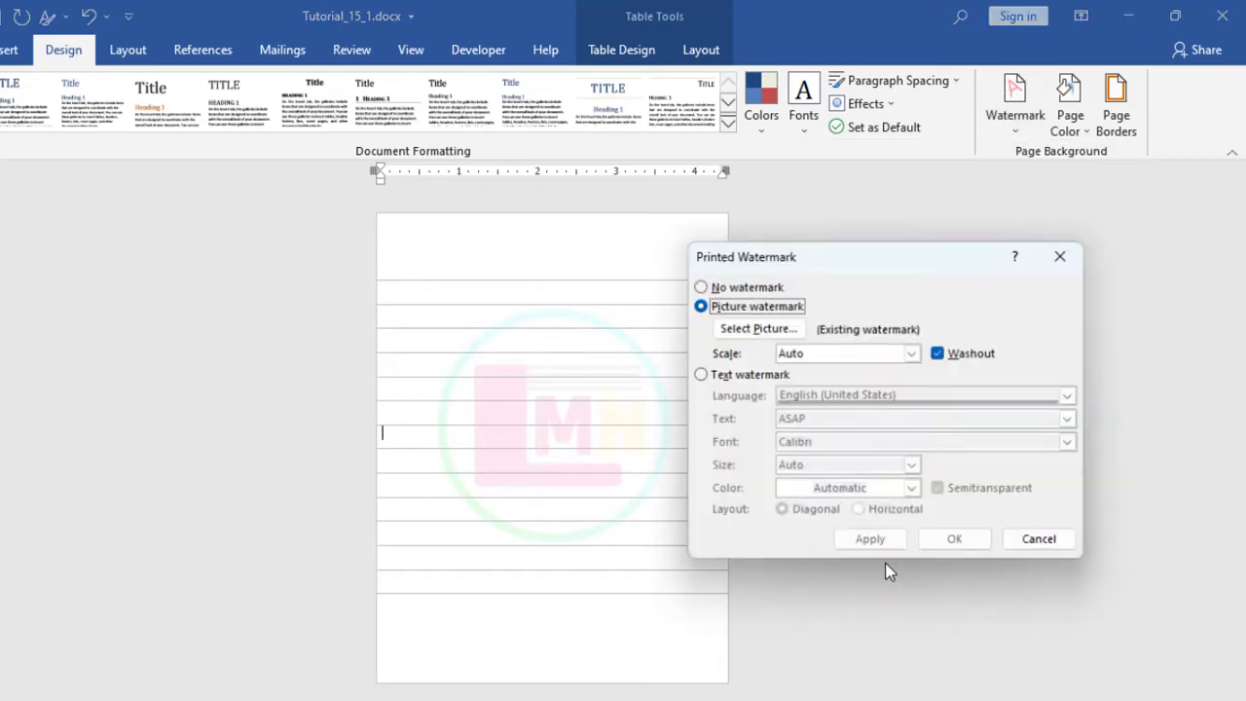
{"action": "left_click", "coordinate": [933, 361]}
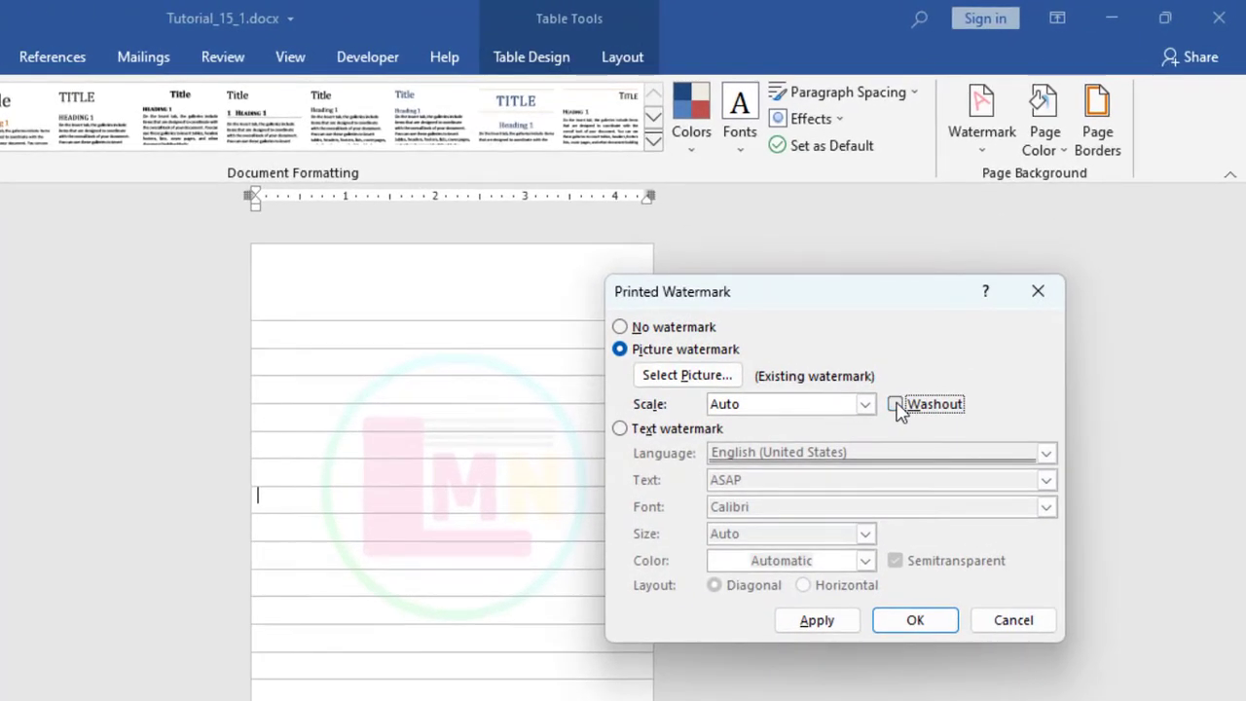
{"action": "left_click", "coordinate": [916, 623]}
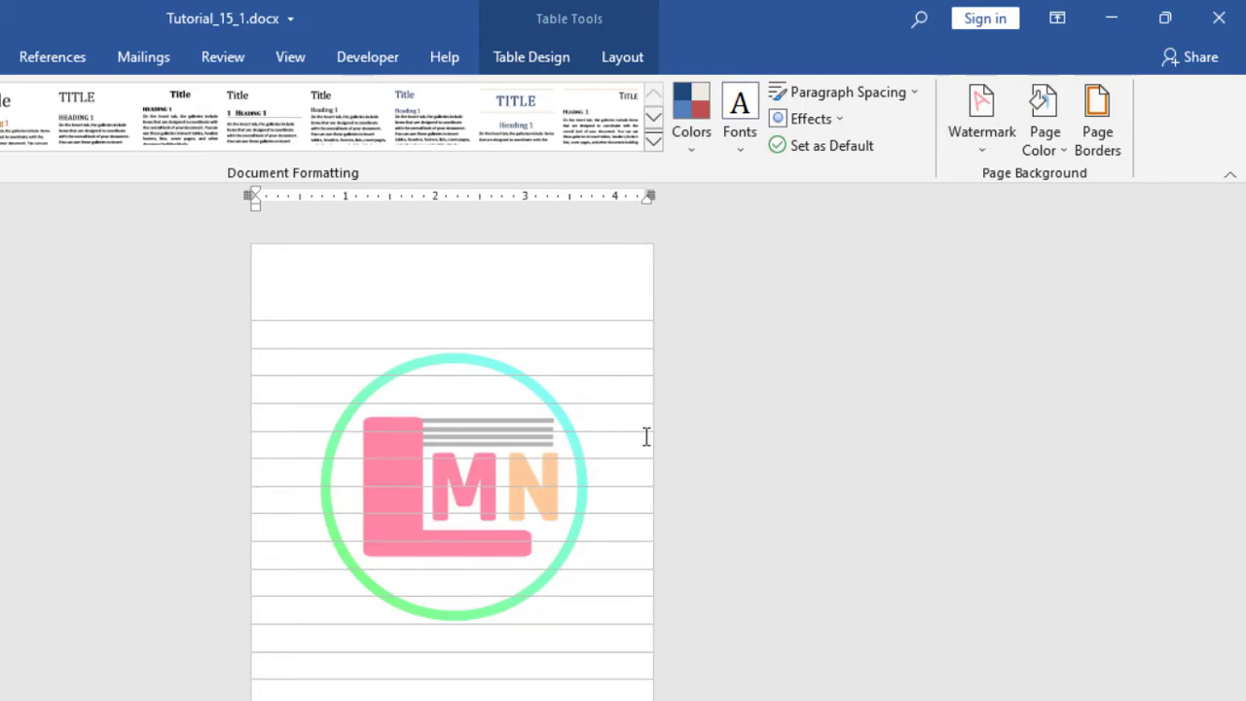
Step: Turn washout back on so the logo sits faintly behind the lines
{"action": "left_click", "coordinate": [986, 151]}
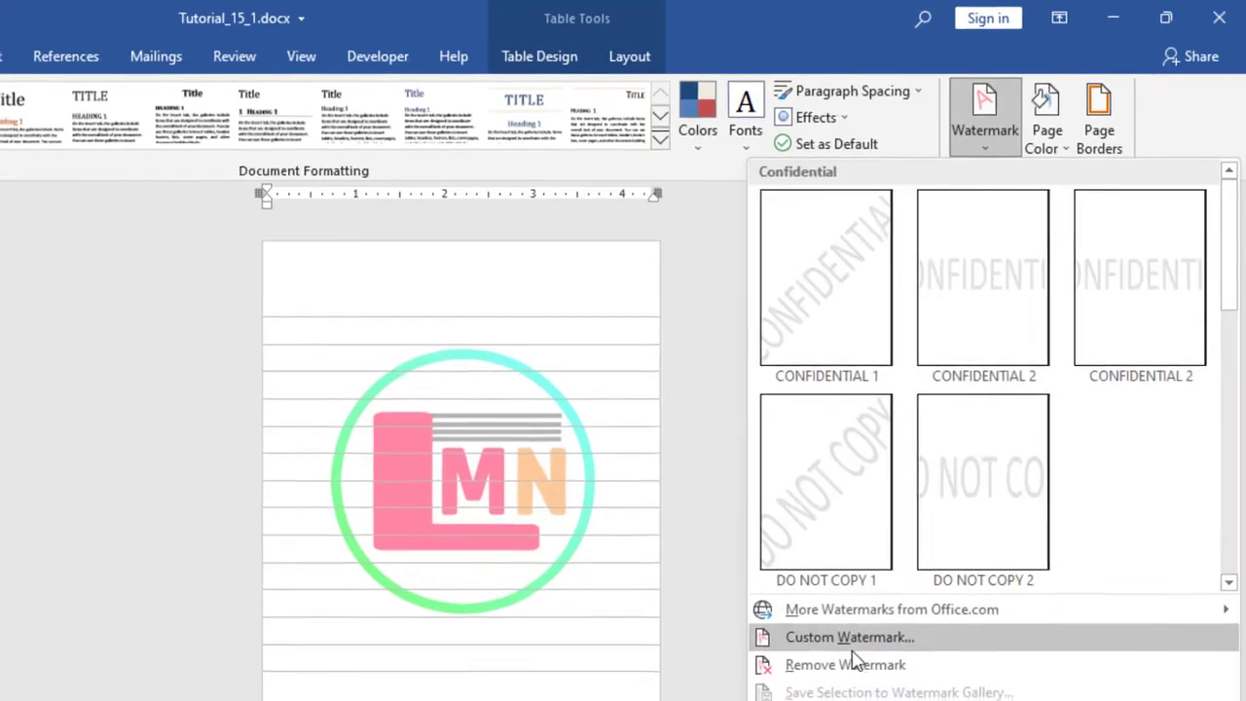
{"action": "left_click", "coordinate": [855, 641]}
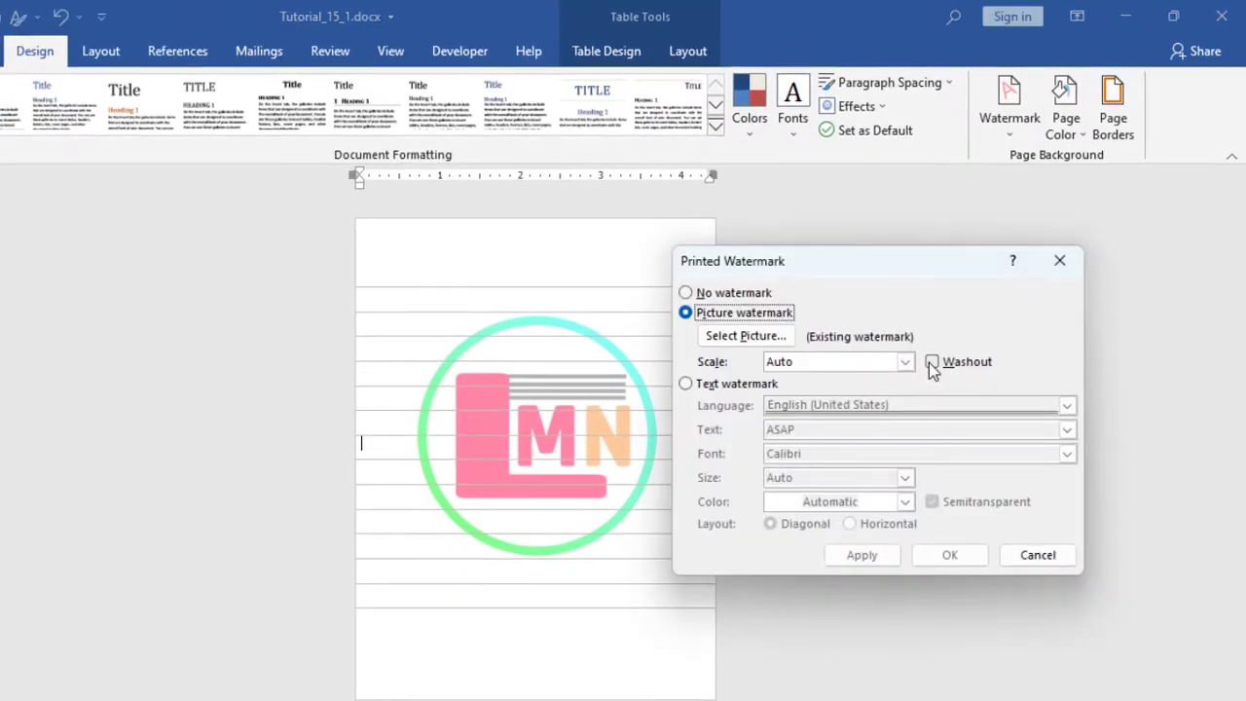
{"action": "left_click", "coordinate": [931, 362]}
{"action": "left_click", "coordinate": [950, 555]}
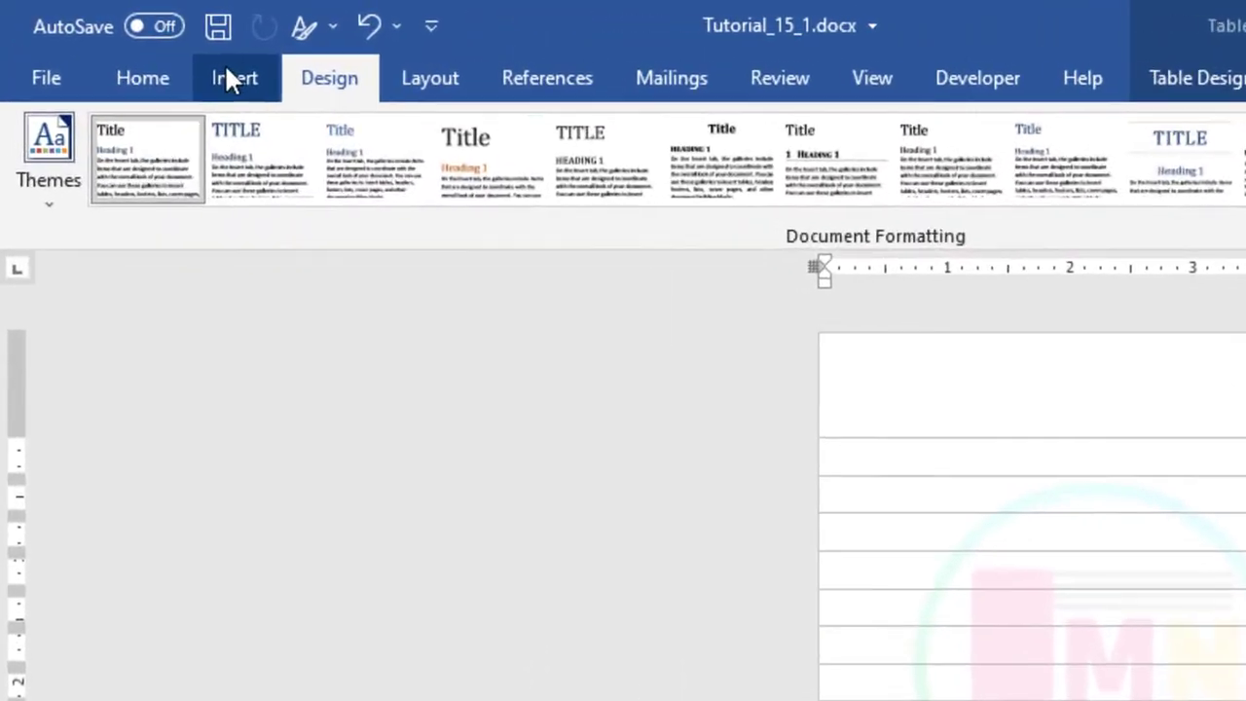
Step: Draw a text box near the page's top right for the Date: label
{"action": "left_click", "coordinate": [131, 44]}
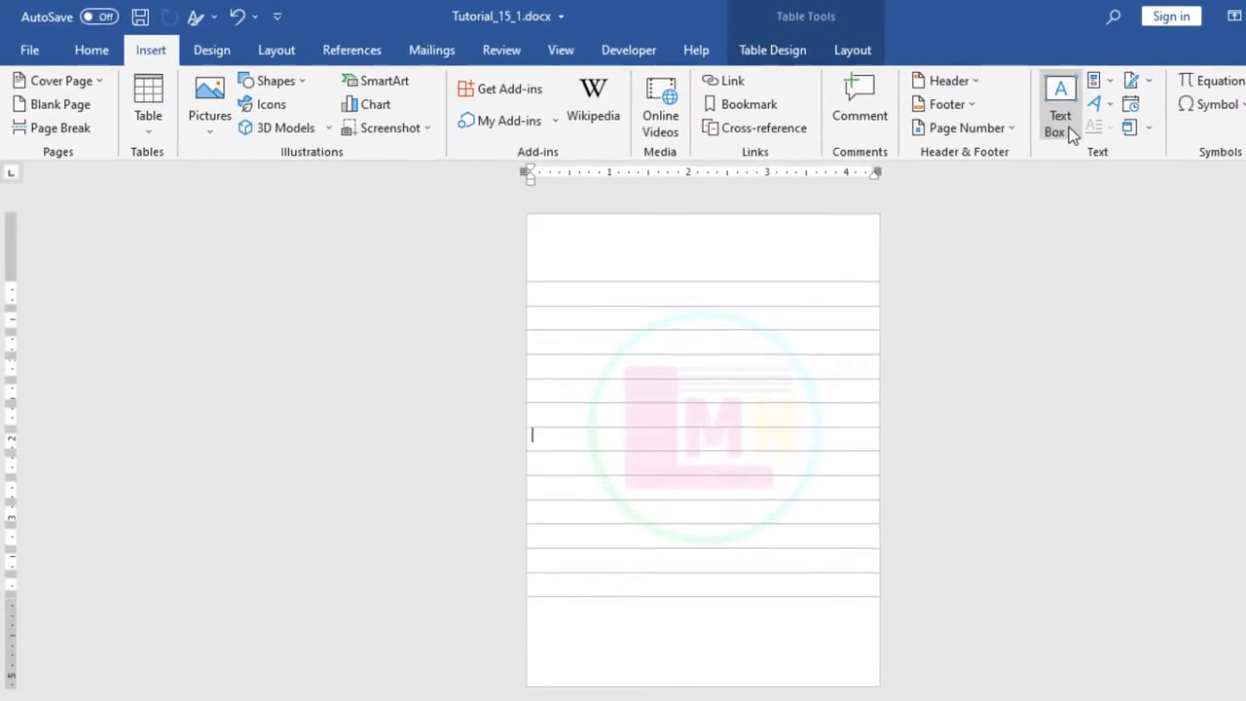
{"action": "left_click", "coordinate": [1065, 126]}
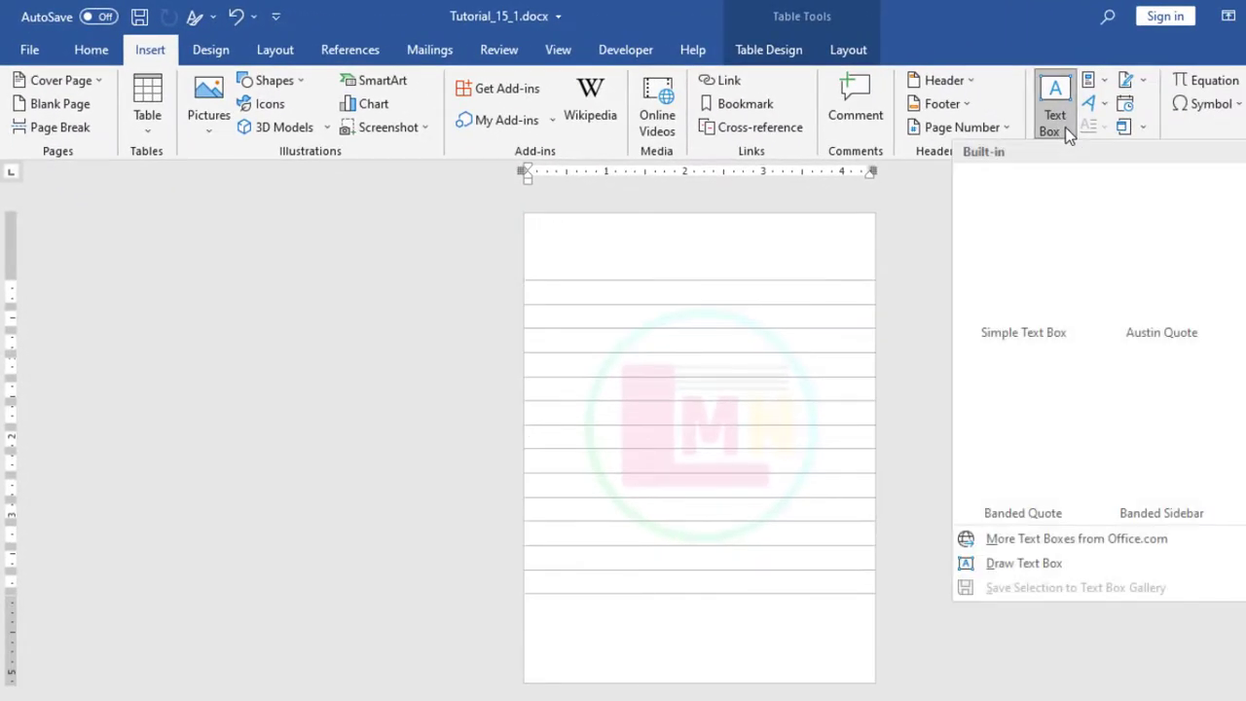
{"action": "left_click", "coordinate": [1024, 564]}
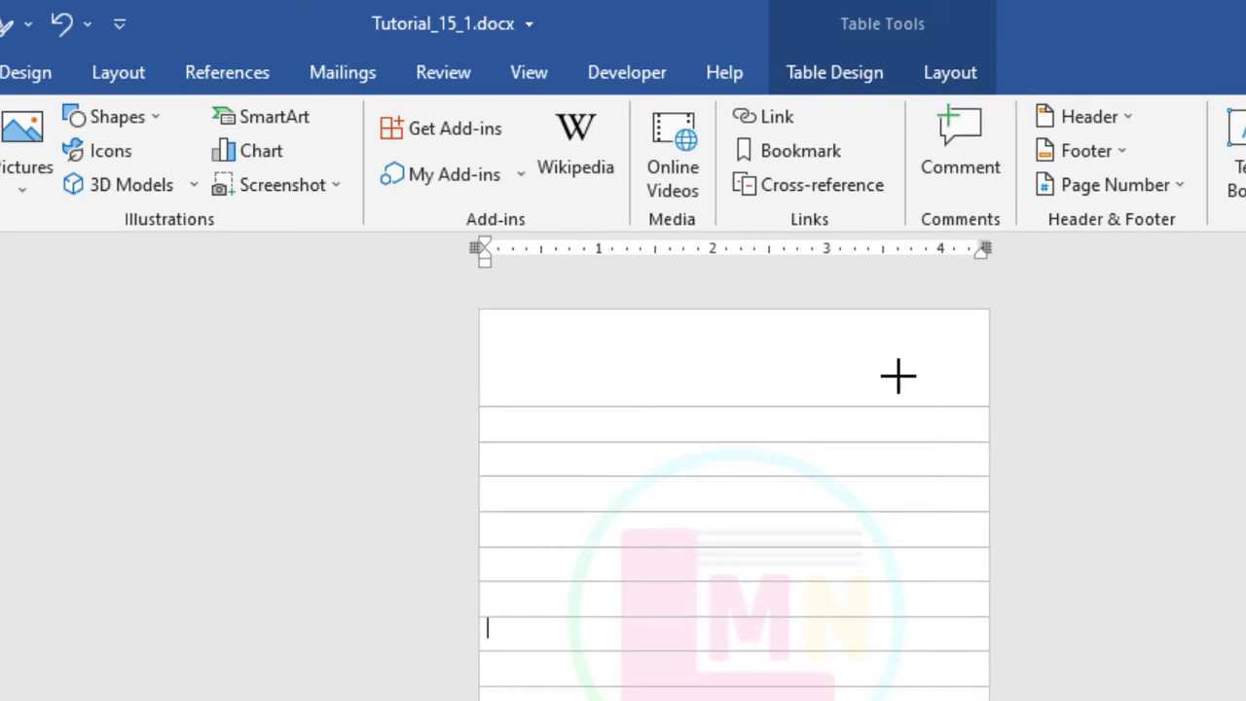
{"action": "left_click_drag", "start_coordinate": [718, 336], "coordinate": [962, 389]}
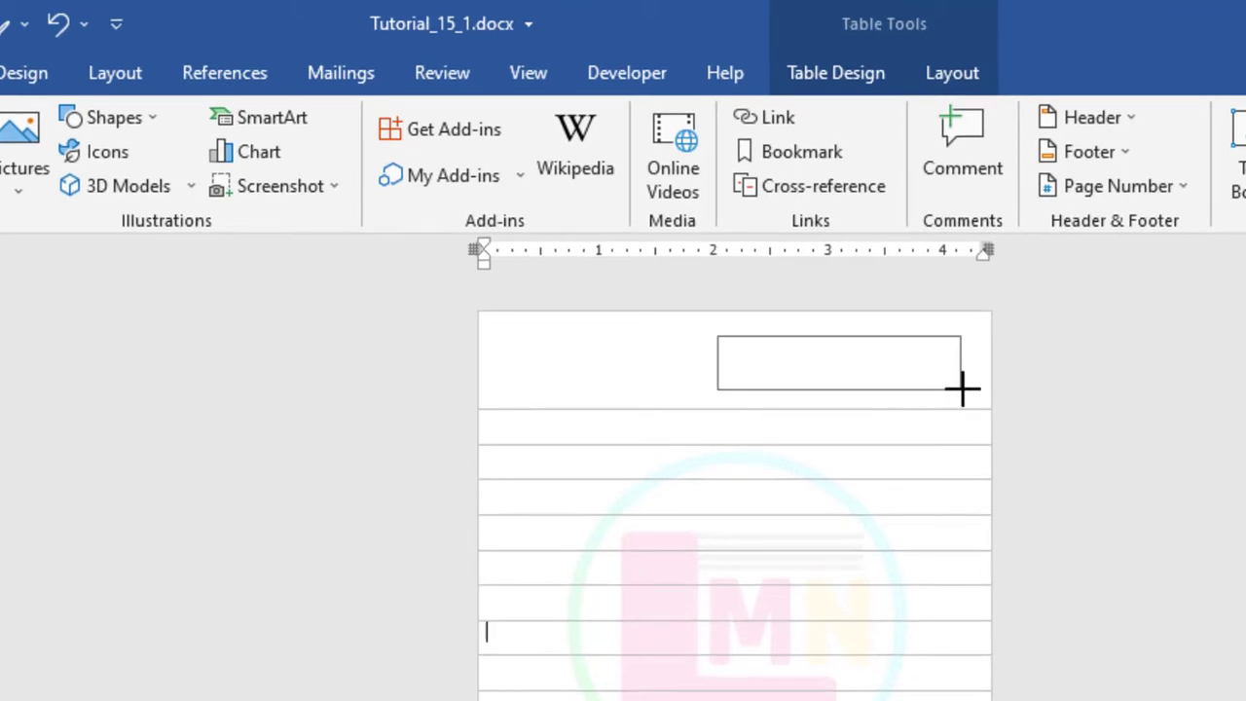
{"action": "mouse_move", "coordinate": [796, 395]}
{"action": "left_mouse_down"}
{"action": "mouse_move", "coordinate": [764, 389]}
{"action": "mouse_move", "coordinate": [788, 384]}
{"action": "mouse_move", "coordinate": [777, 384]}
{"action": "left_mouse_up"}
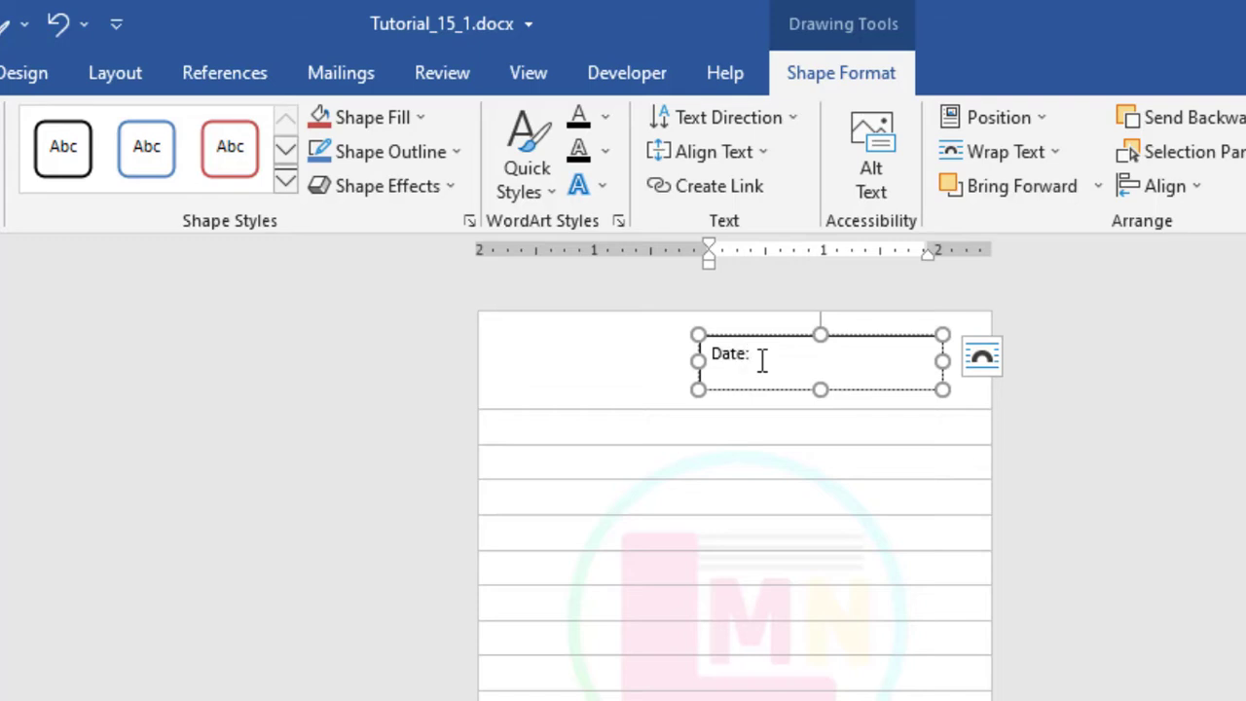
Step: Make the Date: text light blue at 14 pt
{"action": "left_click_drag", "start_coordinate": [711, 353], "coordinate": [754, 353]}
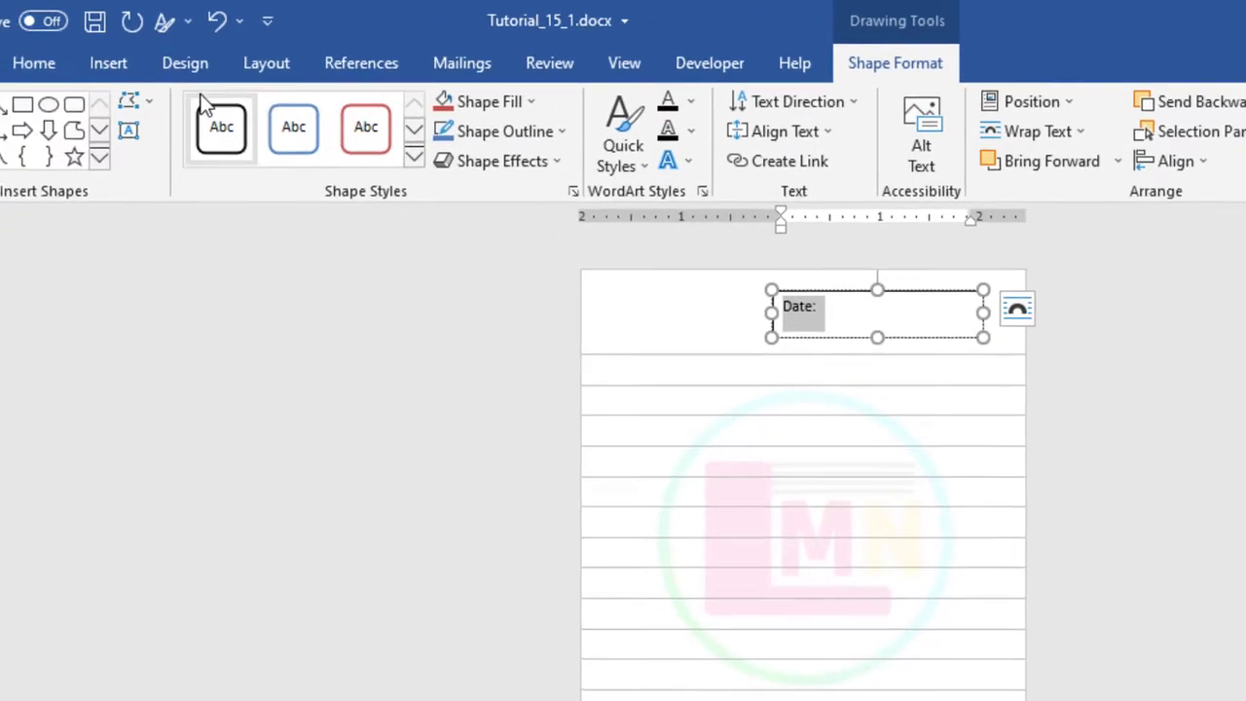
{"action": "left_click", "coordinate": [25, 72]}
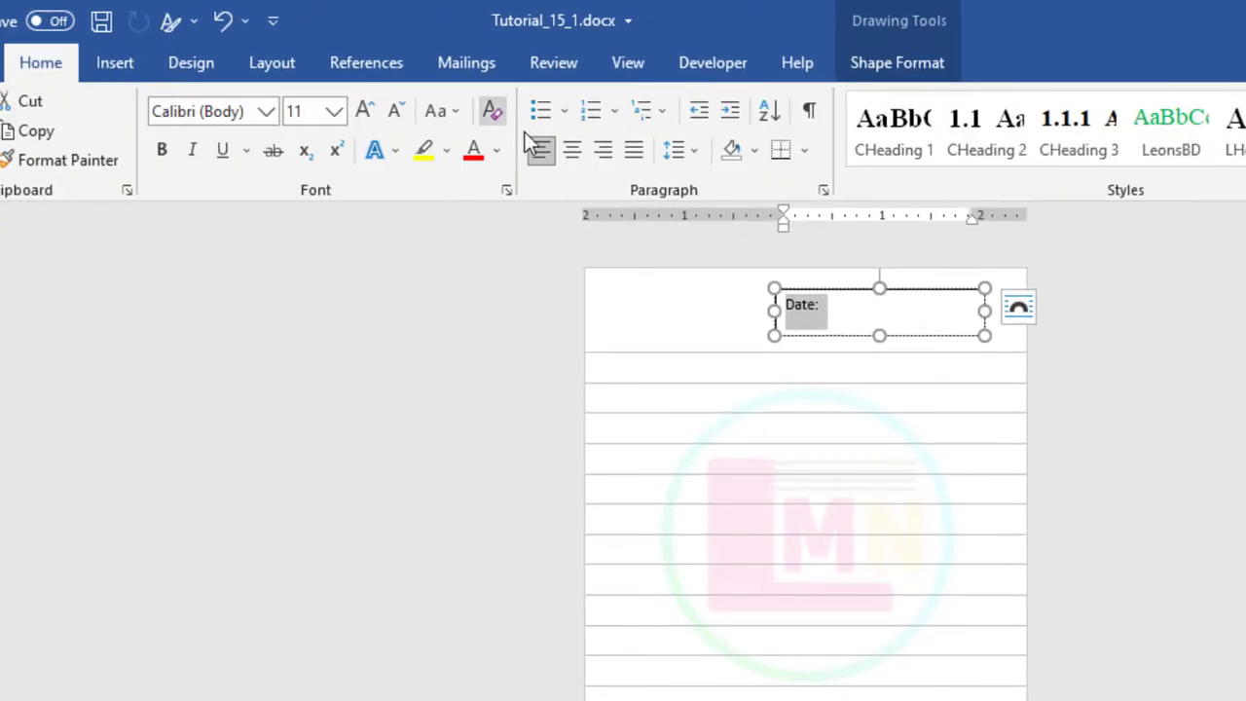
{"action": "left_click", "coordinate": [604, 382]}
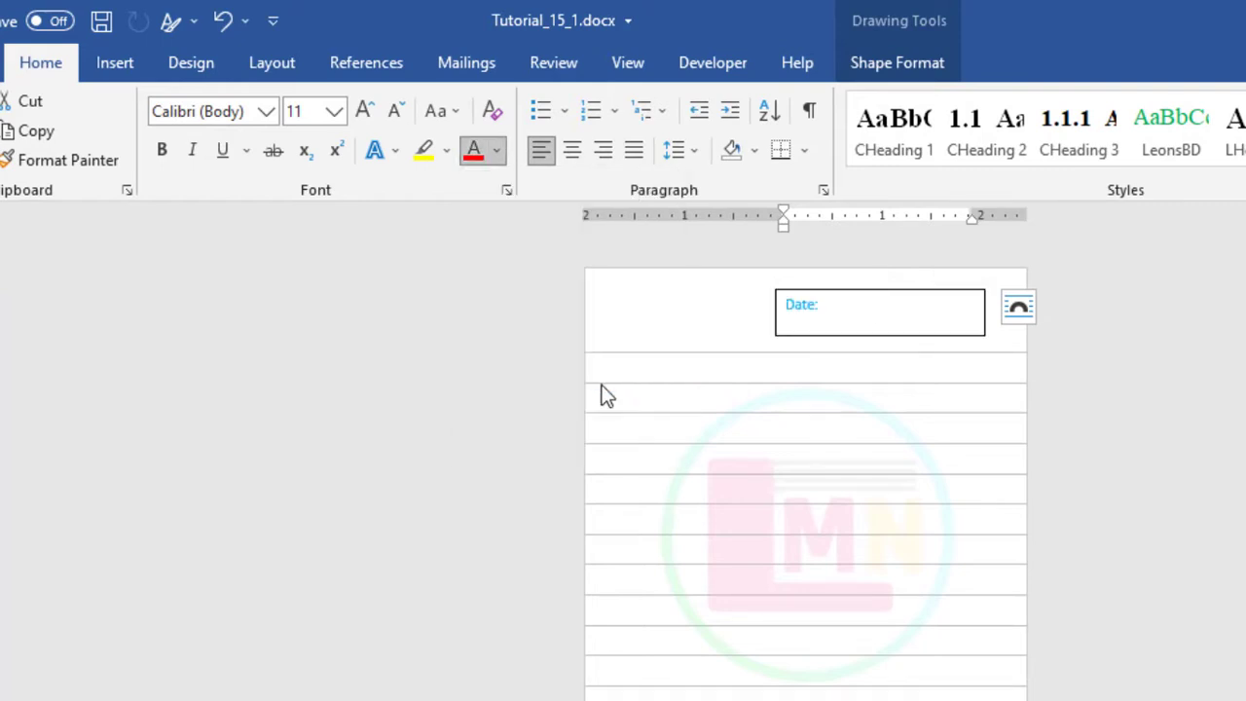
{"action": "key", "text": "ctrl+shift+p"}
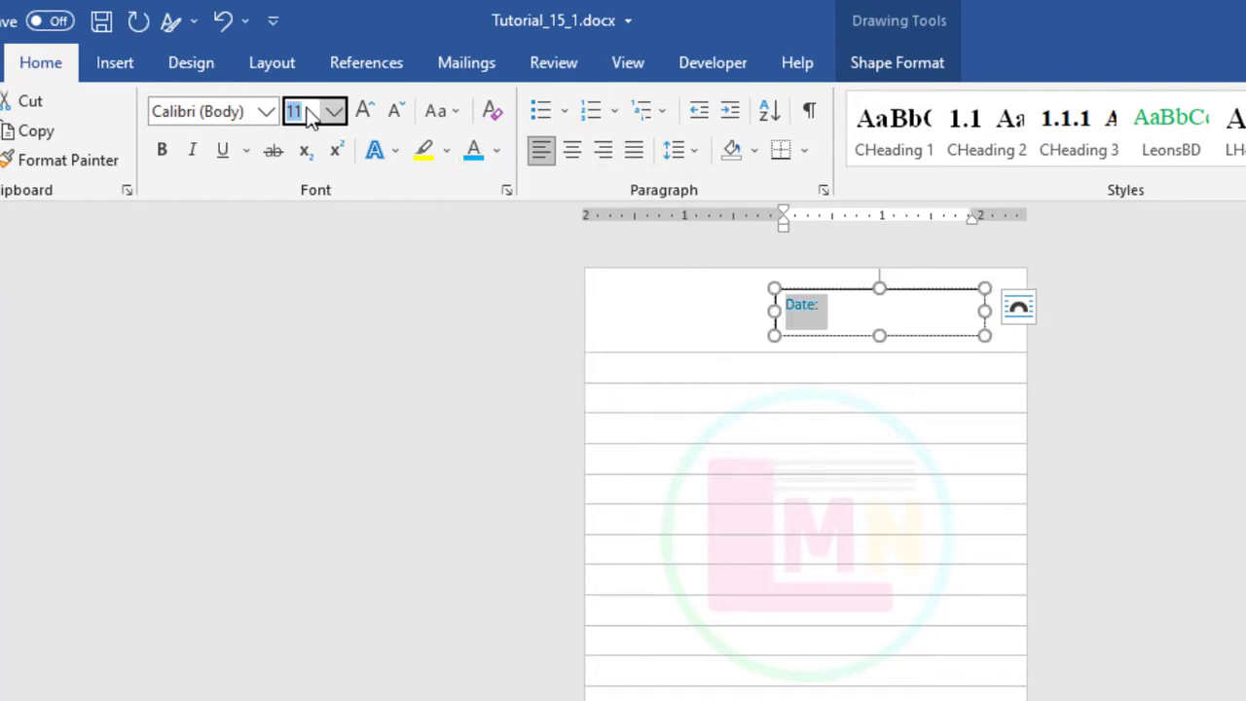
{"action": "type", "text": "14"}
{"action": "key", "text": "Return"}
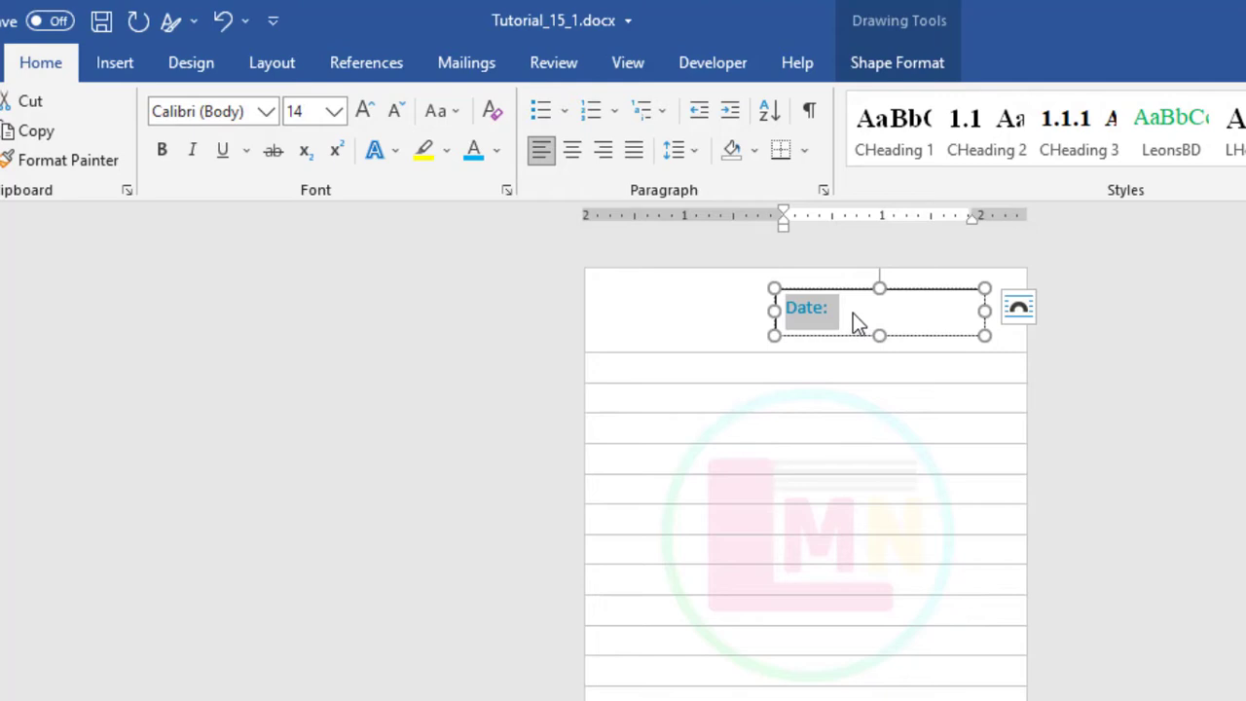
Step: Remove the Date: text box outline and nudge it slightly left
{"action": "left_click", "coordinate": [898, 70]}
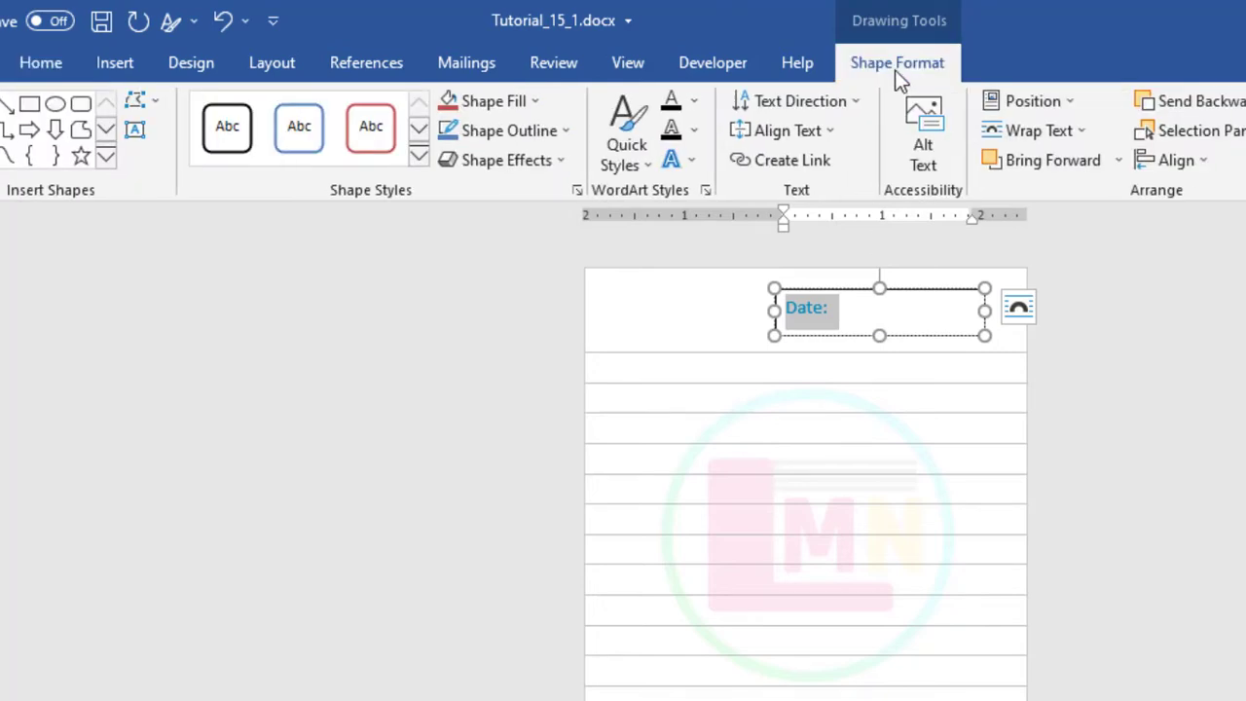
{"action": "left_click", "coordinate": [540, 131]}
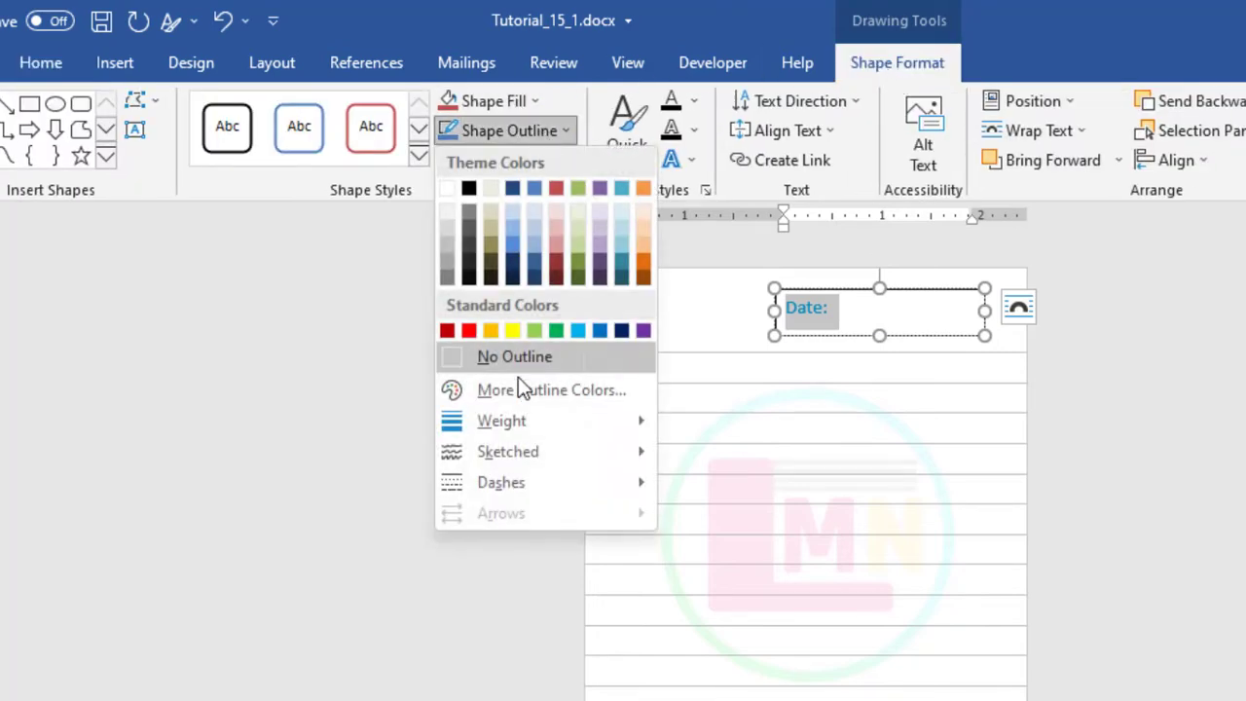
{"action": "left_click", "coordinate": [518, 358]}
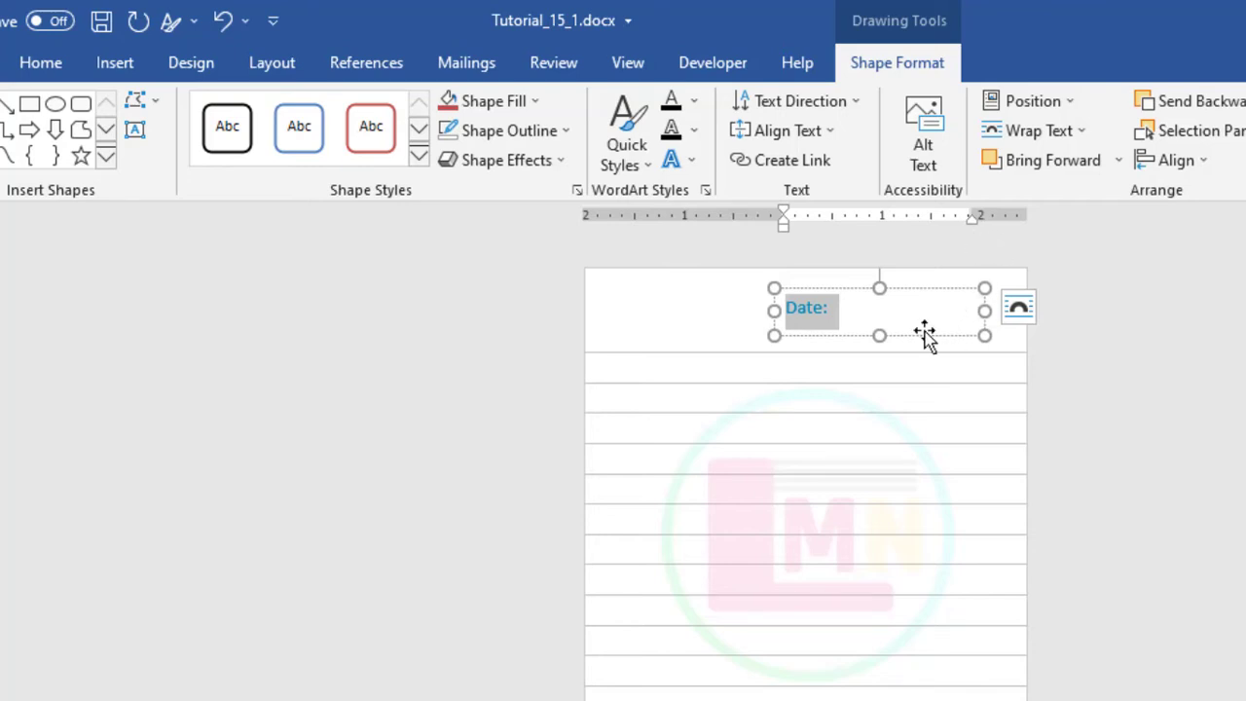
{"action": "left_click_drag", "start_coordinate": [926, 337], "coordinate": [921, 326]}
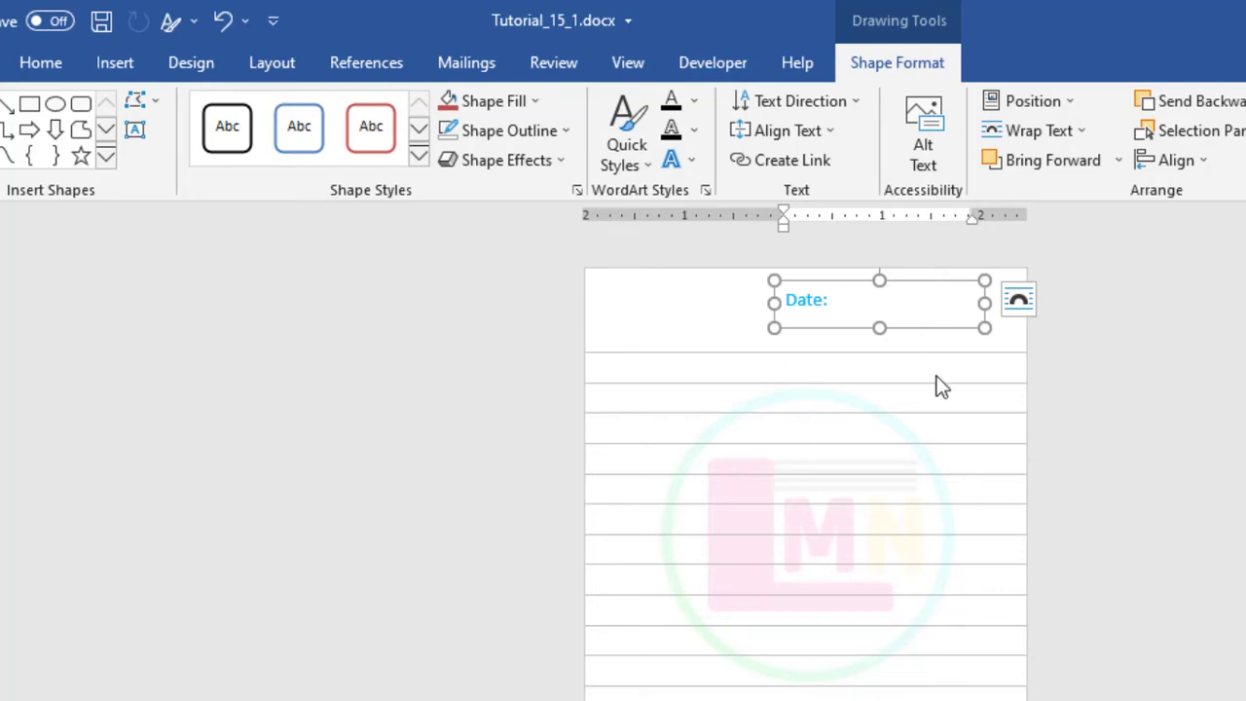
Step: Draw a short line beside Date: and give it the dashed blue line style
{"action": "left_click", "coordinate": [979, 334]}
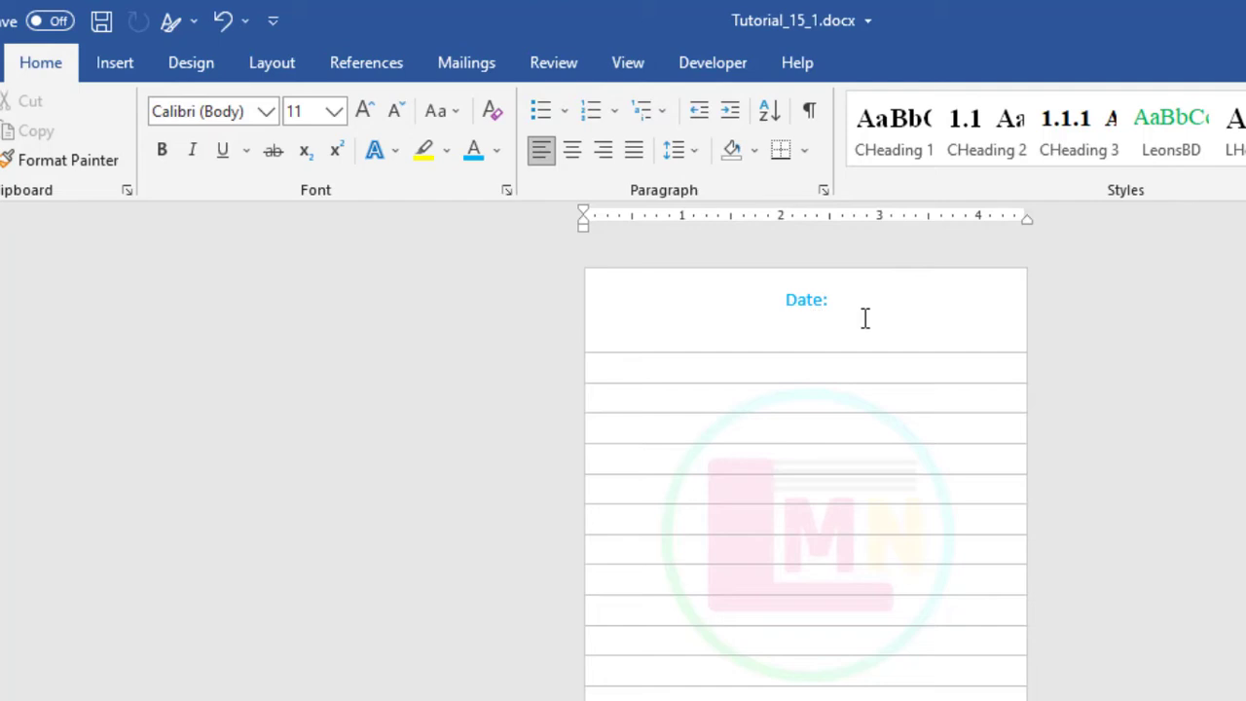
{"action": "left_click", "coordinate": [117, 66]}
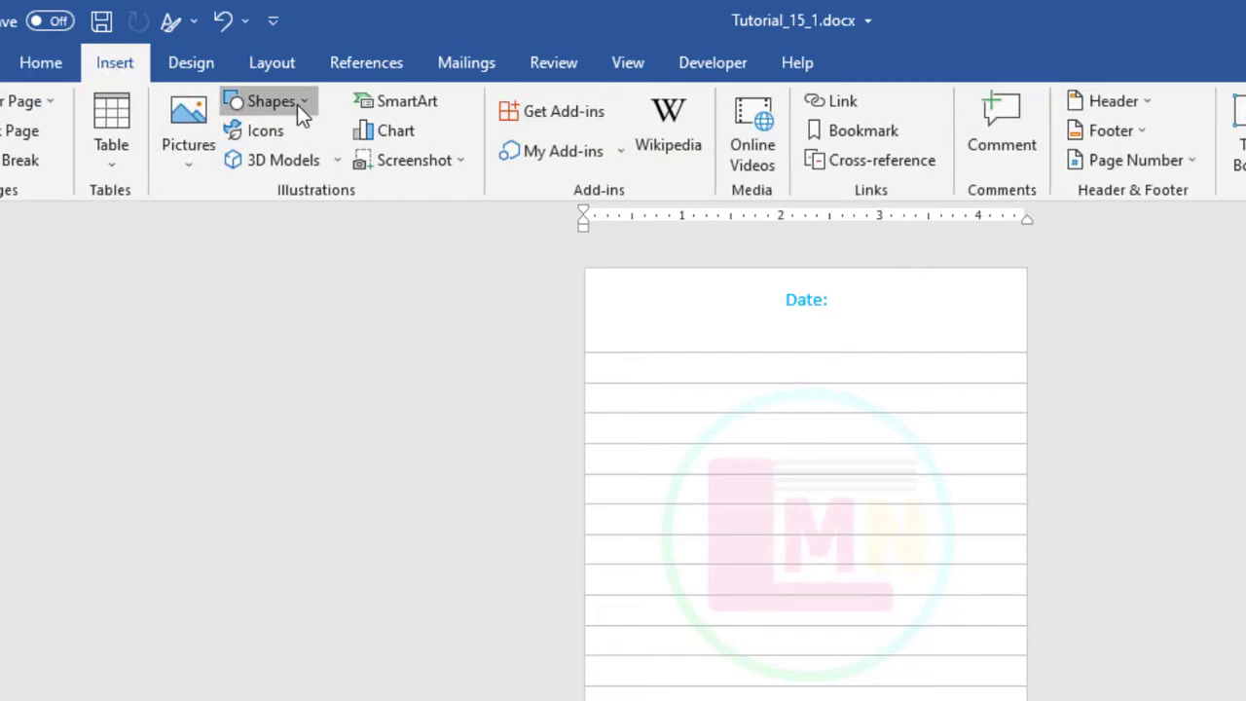
{"action": "left_click", "coordinate": [297, 104]}
{"action": "left_click", "coordinate": [269, 164]}
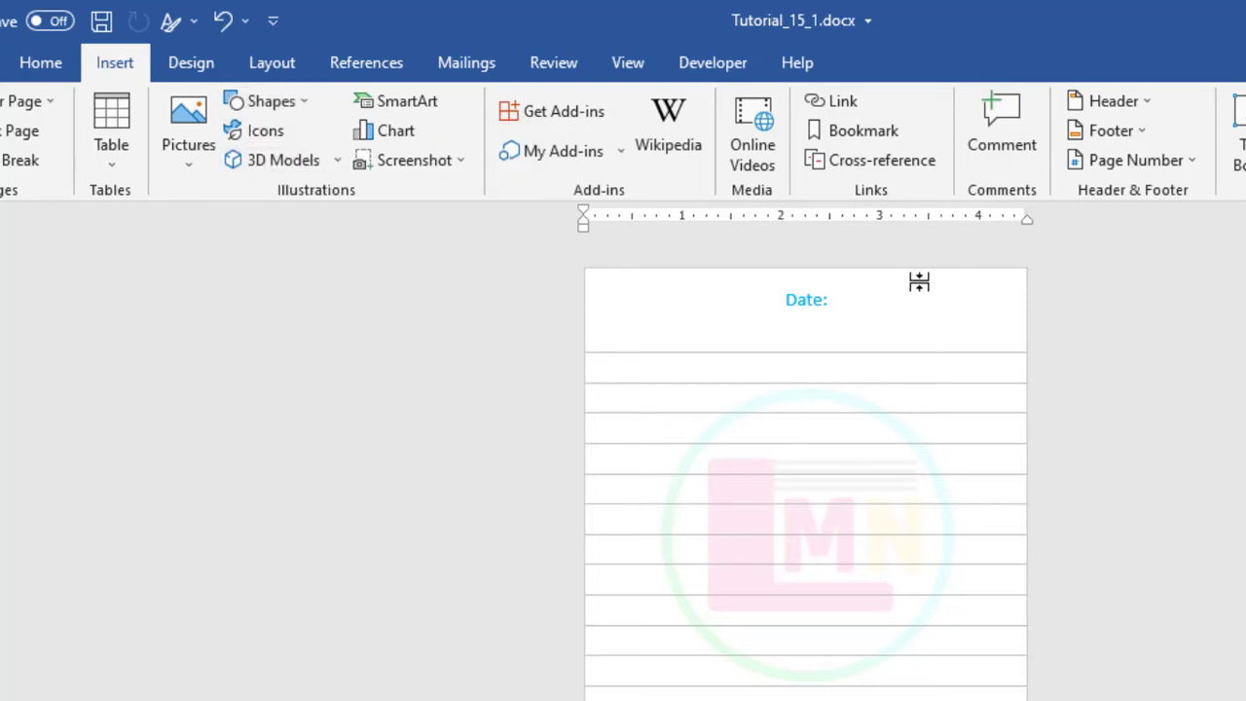
{"action": "mouse_move", "coordinate": [828, 328]}
{"action": "left_mouse_down"}
{"action": "mouse_move", "coordinate": [974, 328]}
{"action": "mouse_move", "coordinate": [919, 318]}
{"action": "left_mouse_up"}
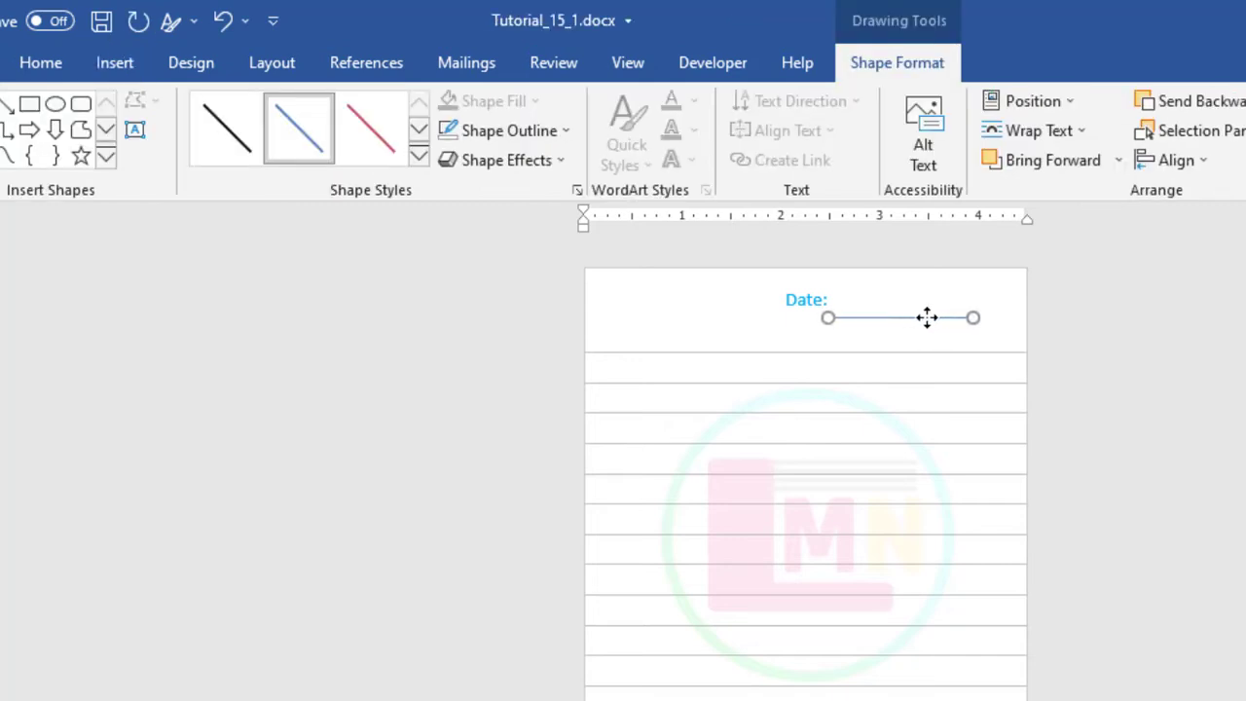
{"action": "left_click", "coordinate": [420, 157]}
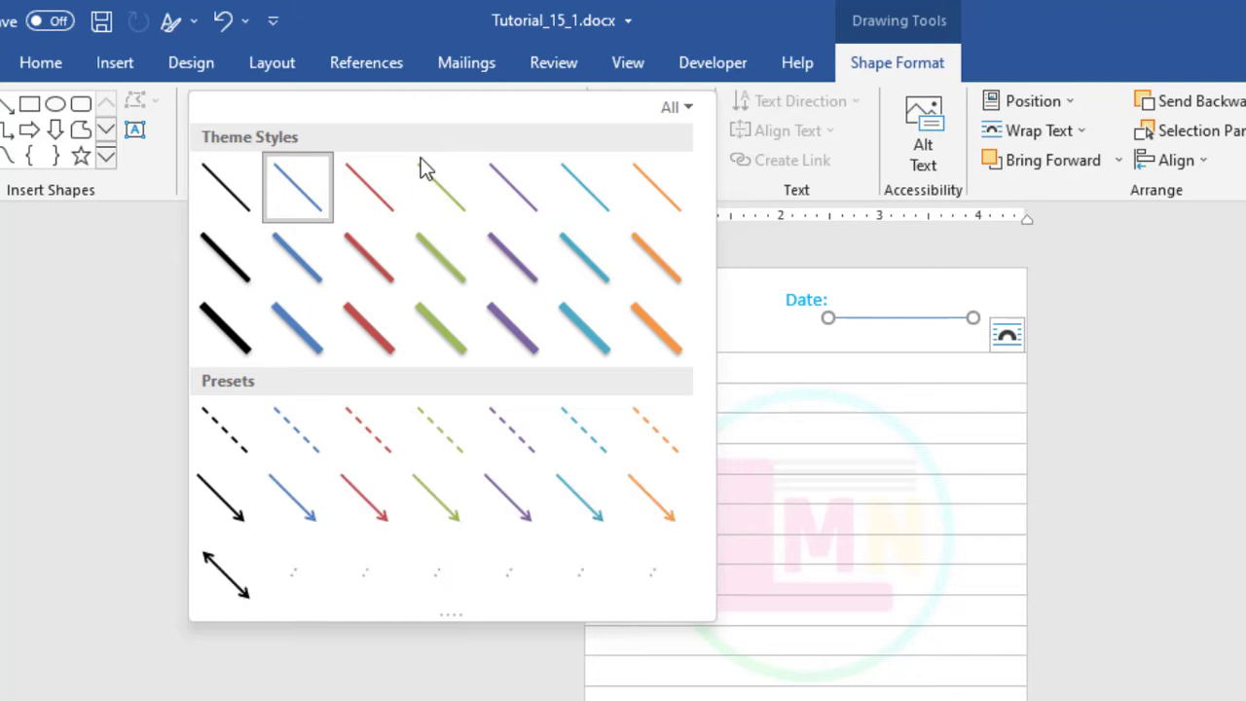
{"action": "left_click", "coordinate": [302, 443]}
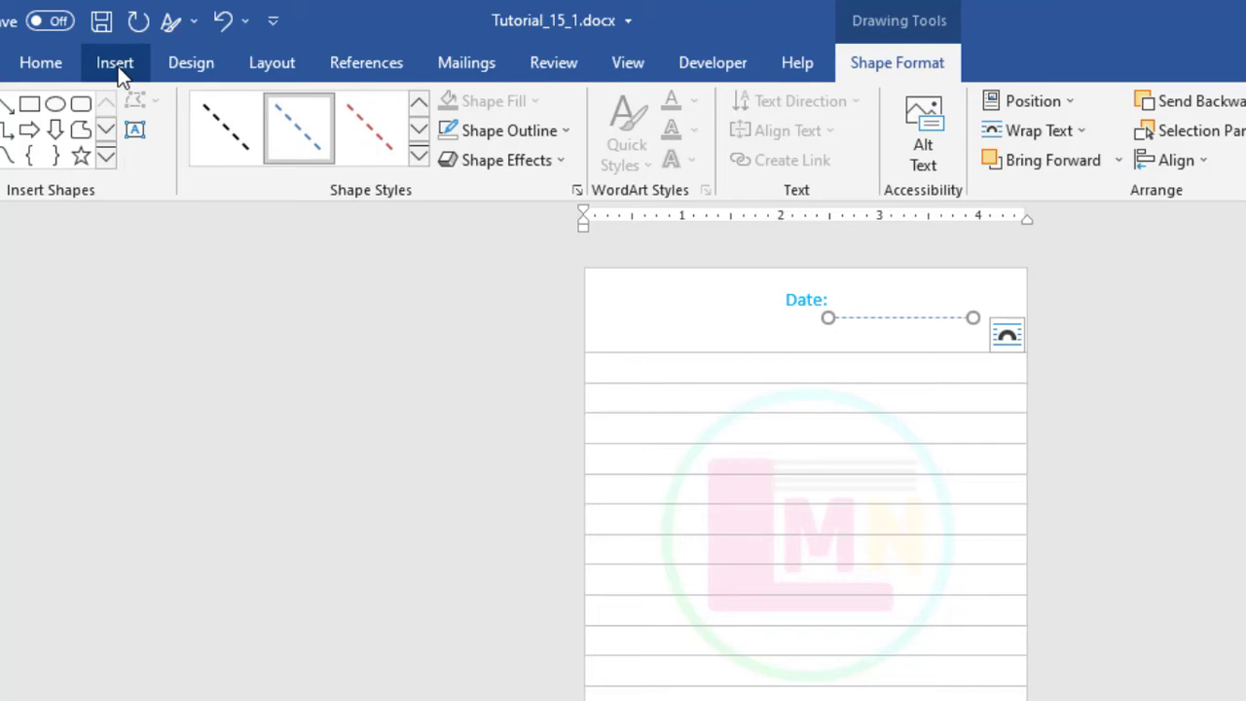
{"action": "left_click", "coordinate": [117, 64]}
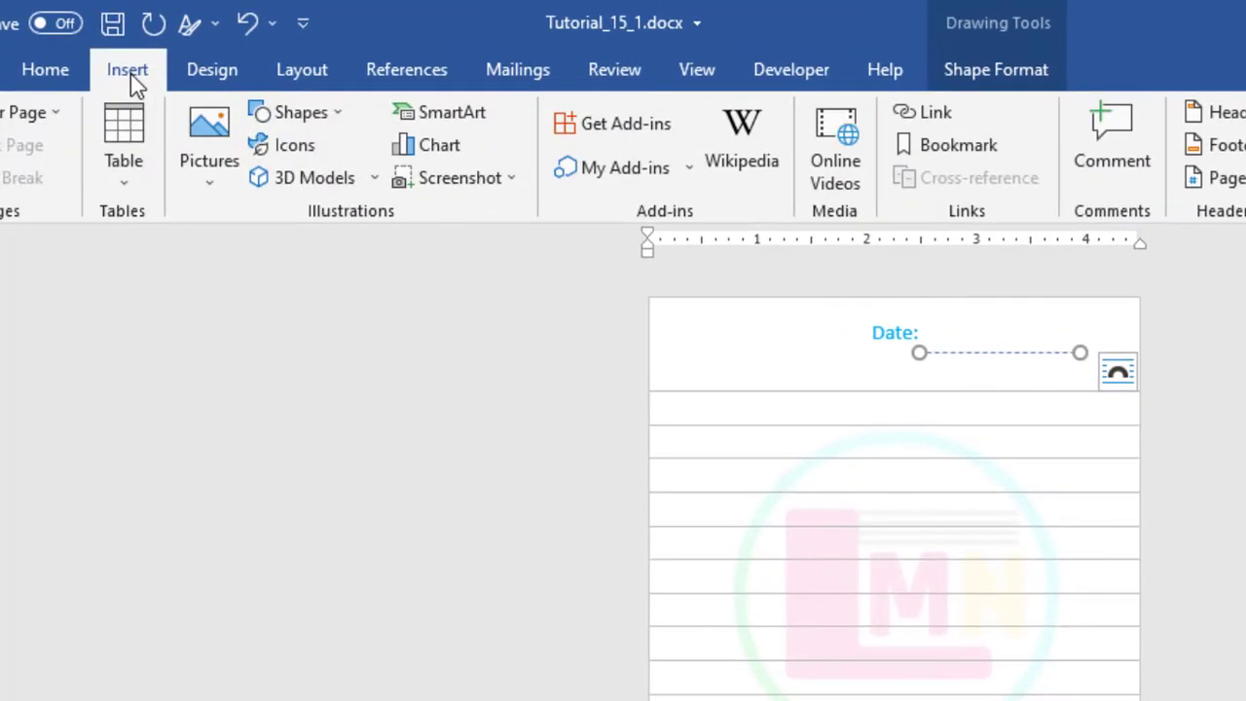
Step: Draw a rounded rectangle around Date: with no fill and a light blue outline
{"action": "left_click", "coordinate": [331, 115]}
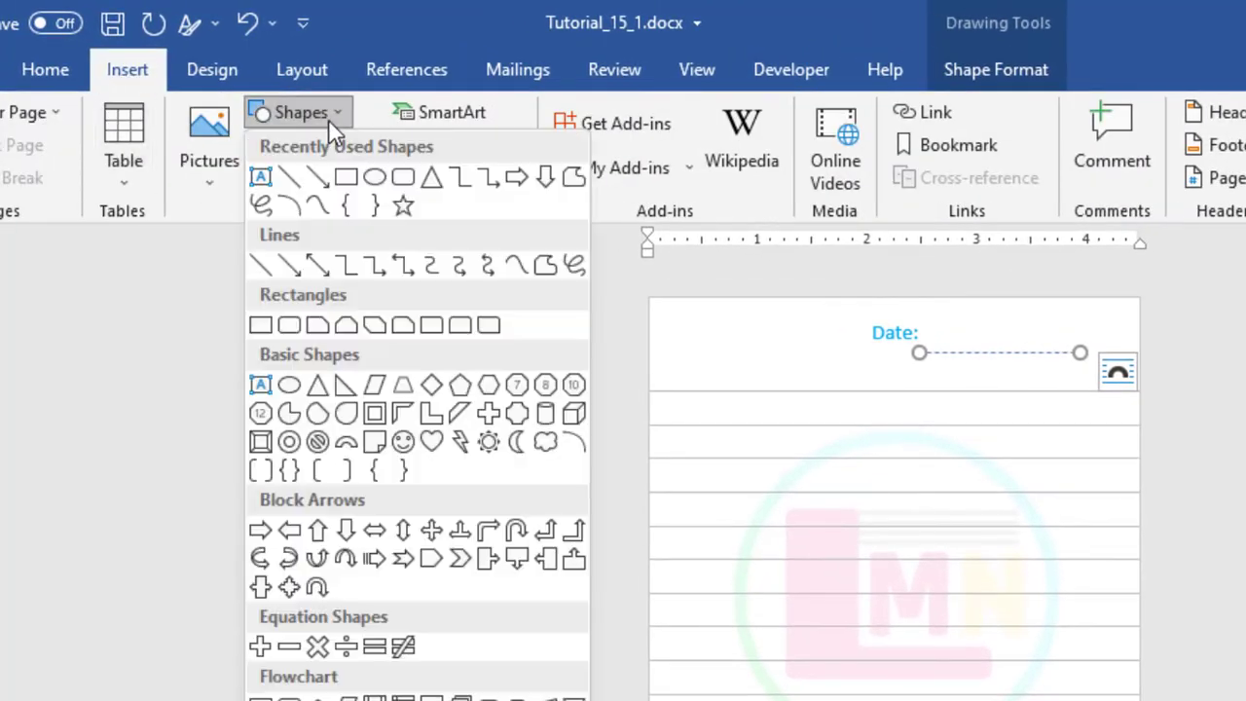
{"action": "left_click", "coordinate": [405, 183]}
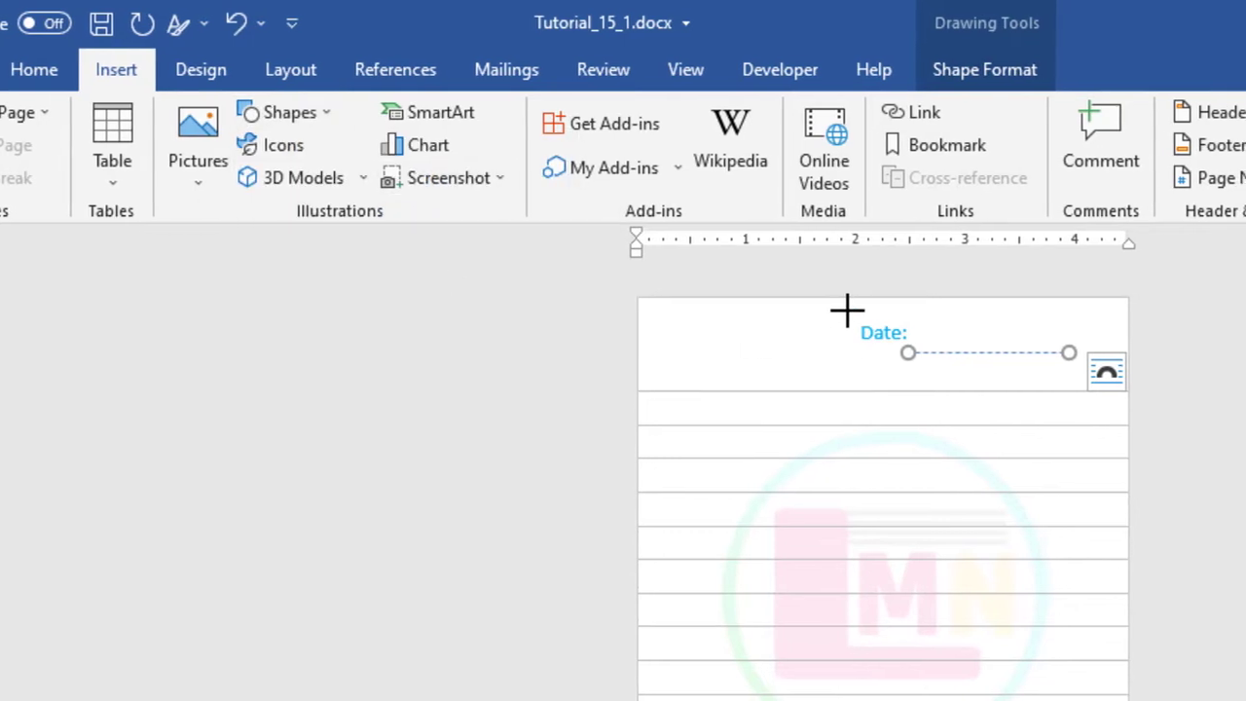
{"action": "left_click_drag", "start_coordinate": [844, 311], "coordinate": [1083, 370]}
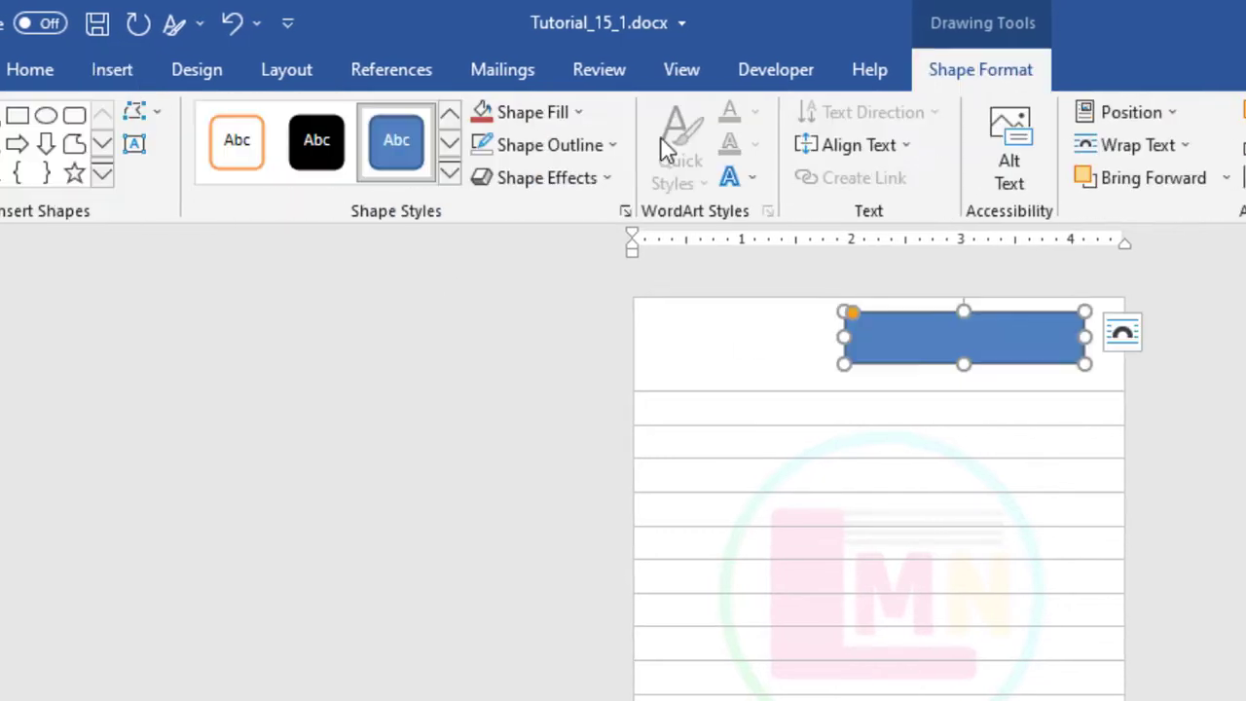
{"action": "left_click", "coordinate": [574, 109]}
{"action": "left_click", "coordinate": [491, 366]}
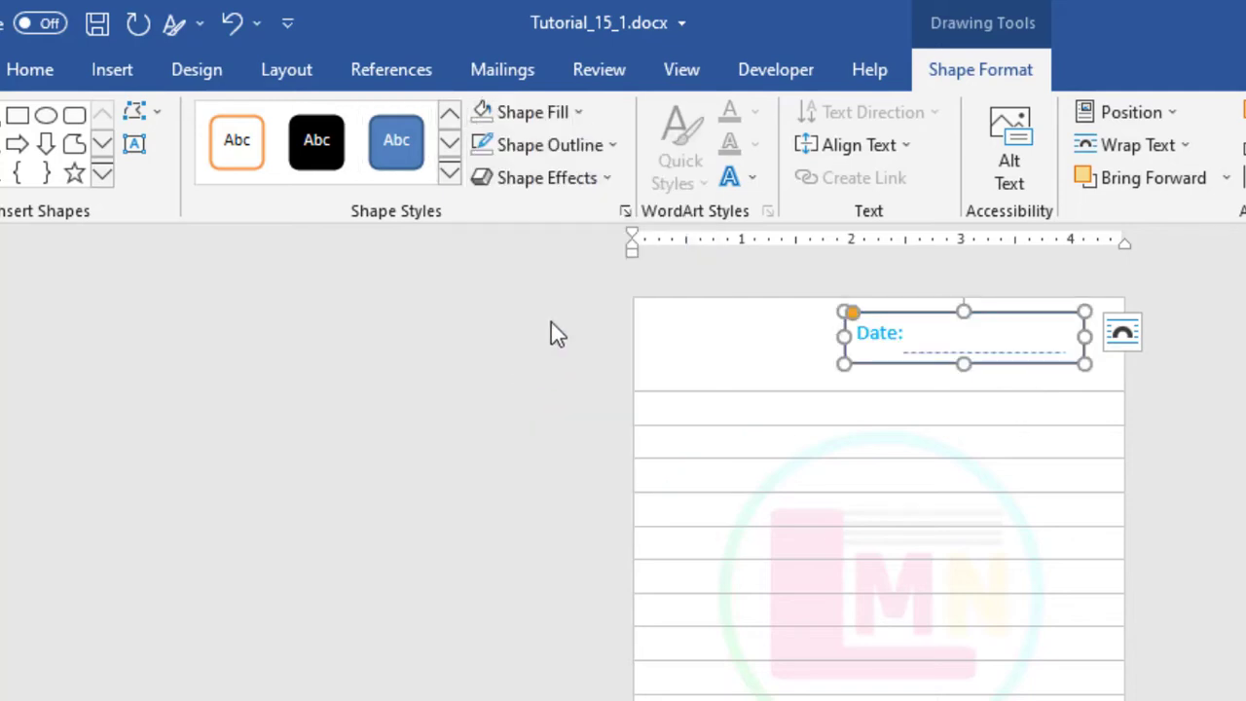
{"action": "left_click", "coordinate": [600, 140]}
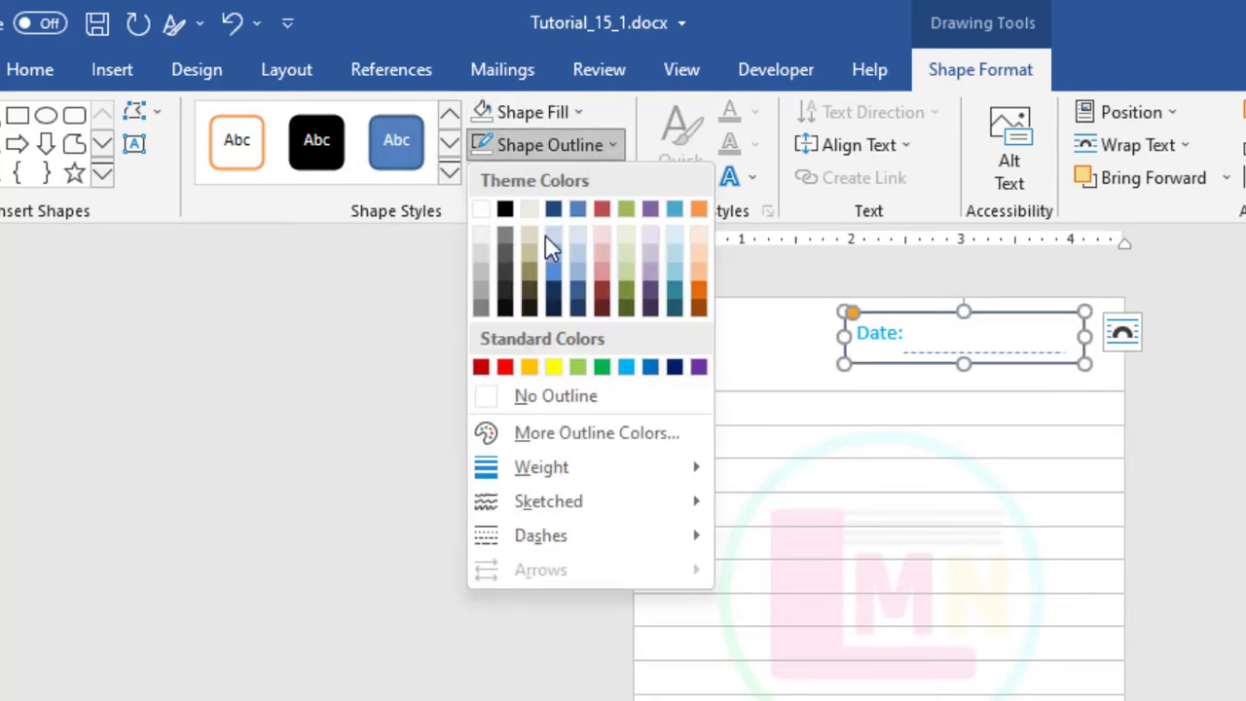
{"action": "left_click", "coordinate": [626, 367]}
{"action": "left_click", "coordinate": [922, 406]}
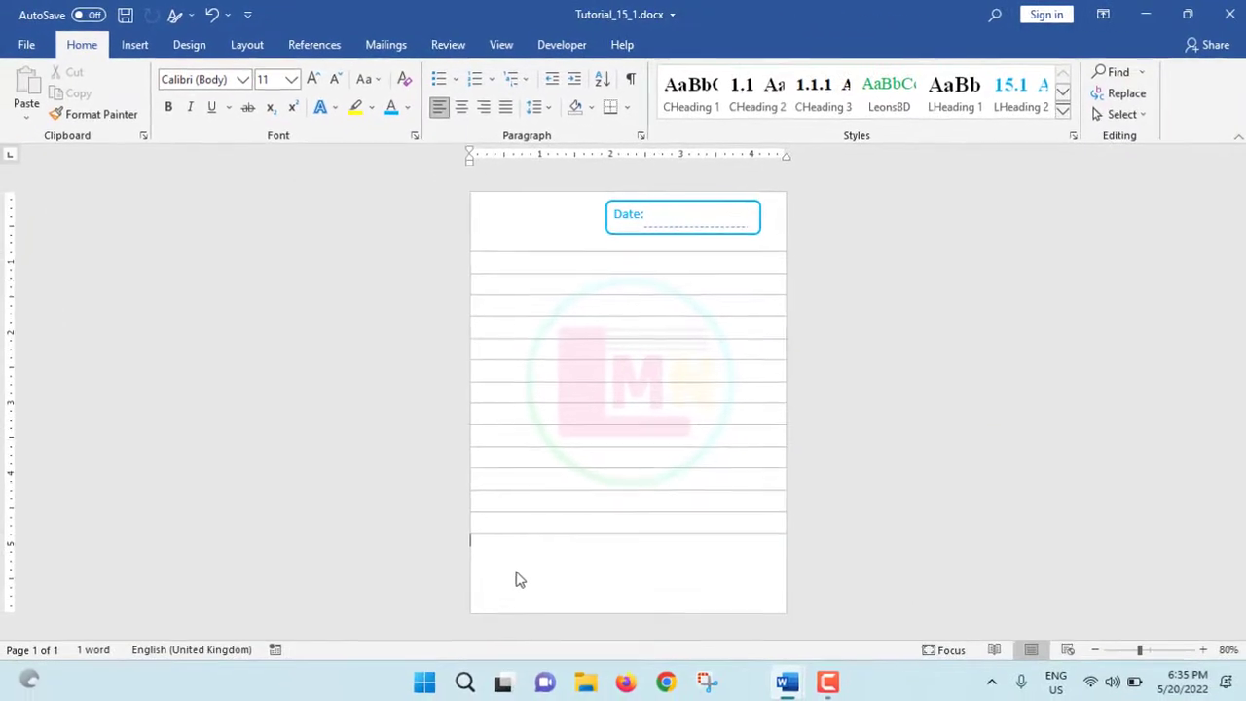
Step: Draw a text box below the ruled lines reading 'LMN CO. Ltd.' and select that text
{"action": "left_click", "coordinate": [165, 55]}
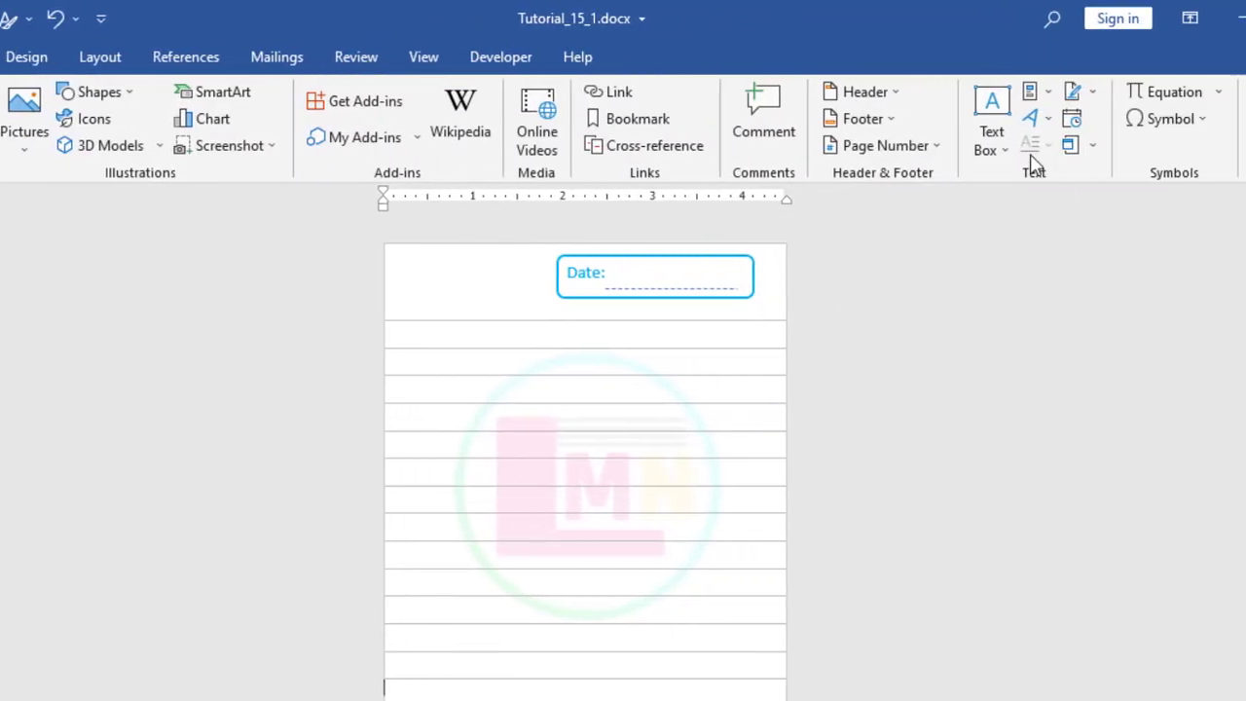
{"action": "left_click", "coordinate": [1003, 148]}
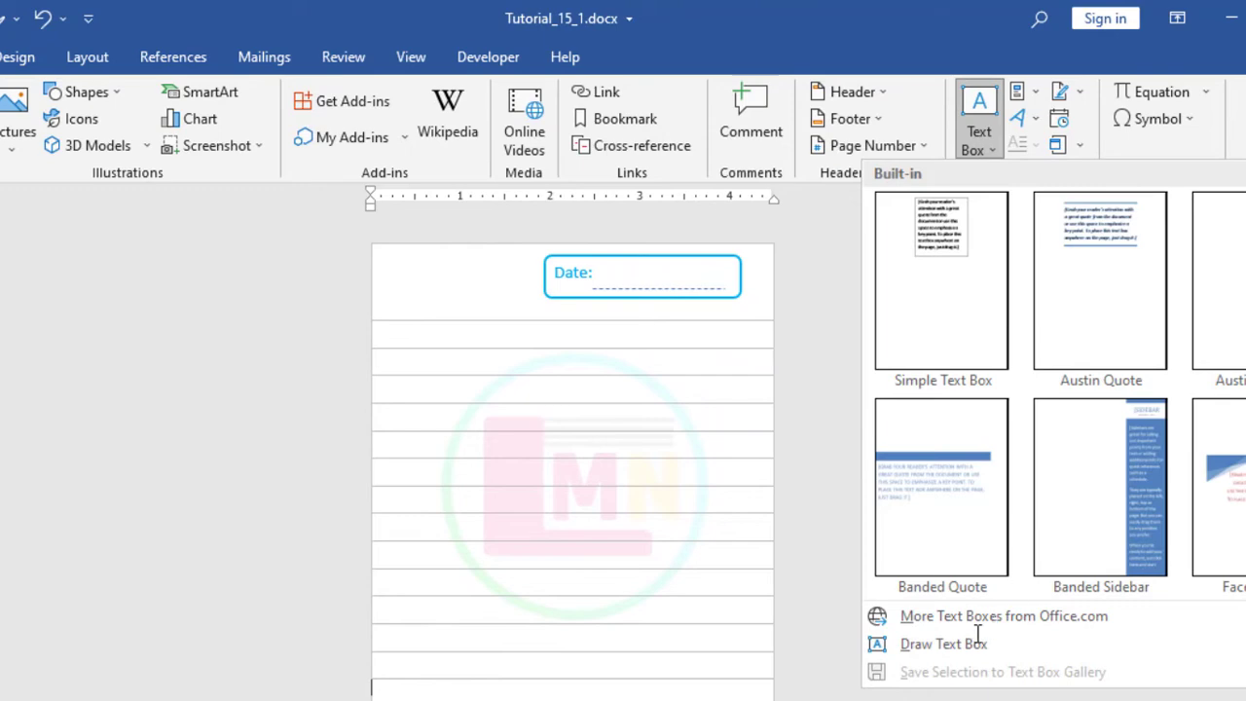
{"action": "left_click", "coordinate": [946, 655]}
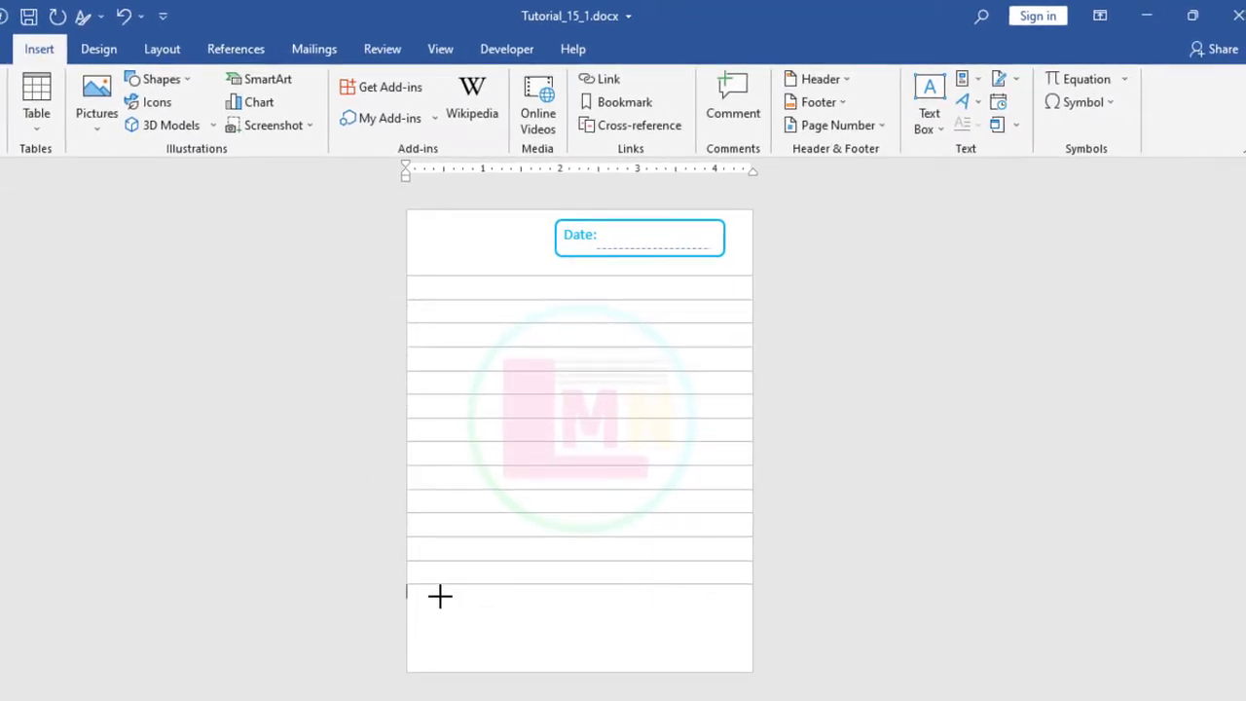
{"action": "mouse_move", "coordinate": [450, 596]}
{"action": "left_mouse_down"}
{"action": "mouse_move", "coordinate": [567, 632]}
{"action": "mouse_move", "coordinate": [651, 628]}
{"action": "left_mouse_up"}
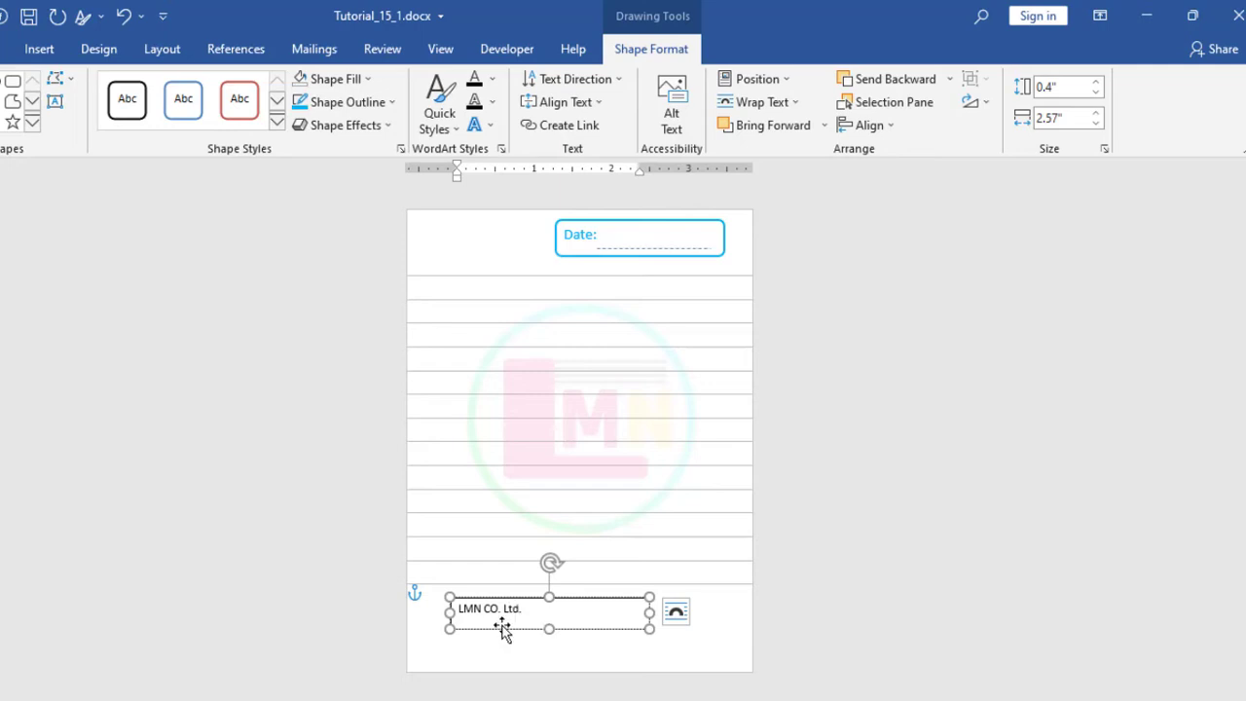
{"action": "left_click_drag", "start_coordinate": [534, 610], "coordinate": [455, 609]}
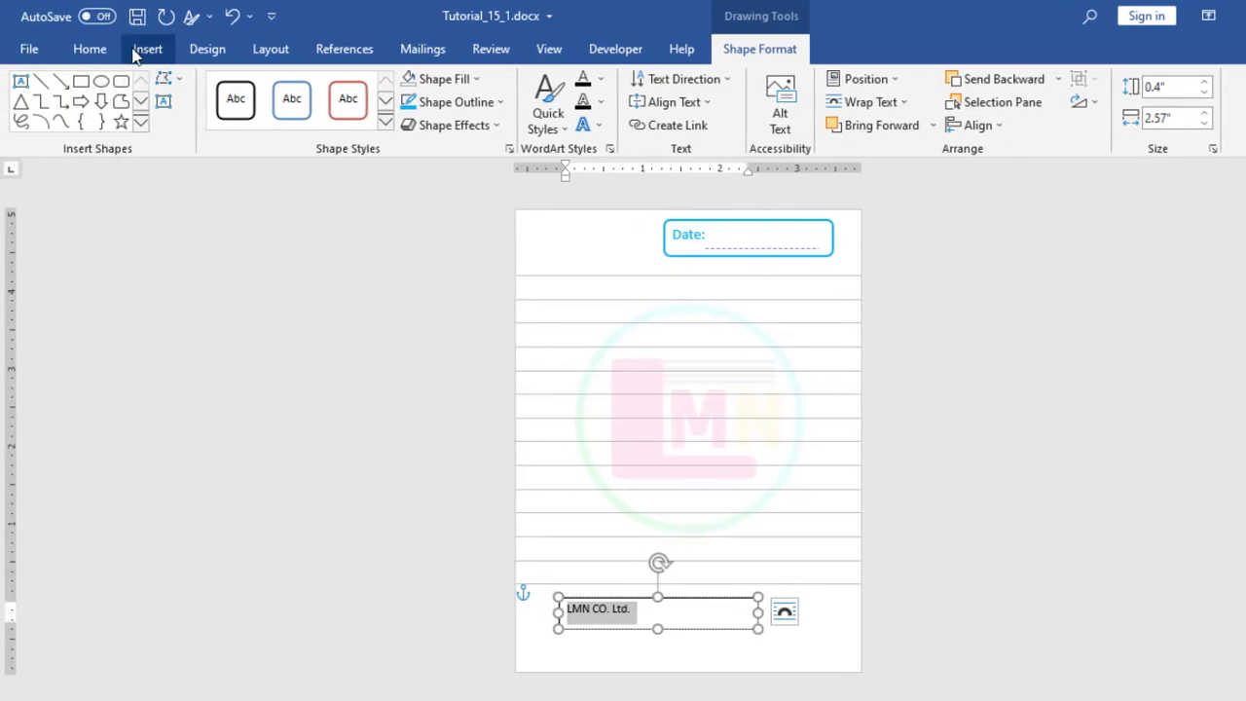
{"action": "left_click", "coordinate": [54, 49]}
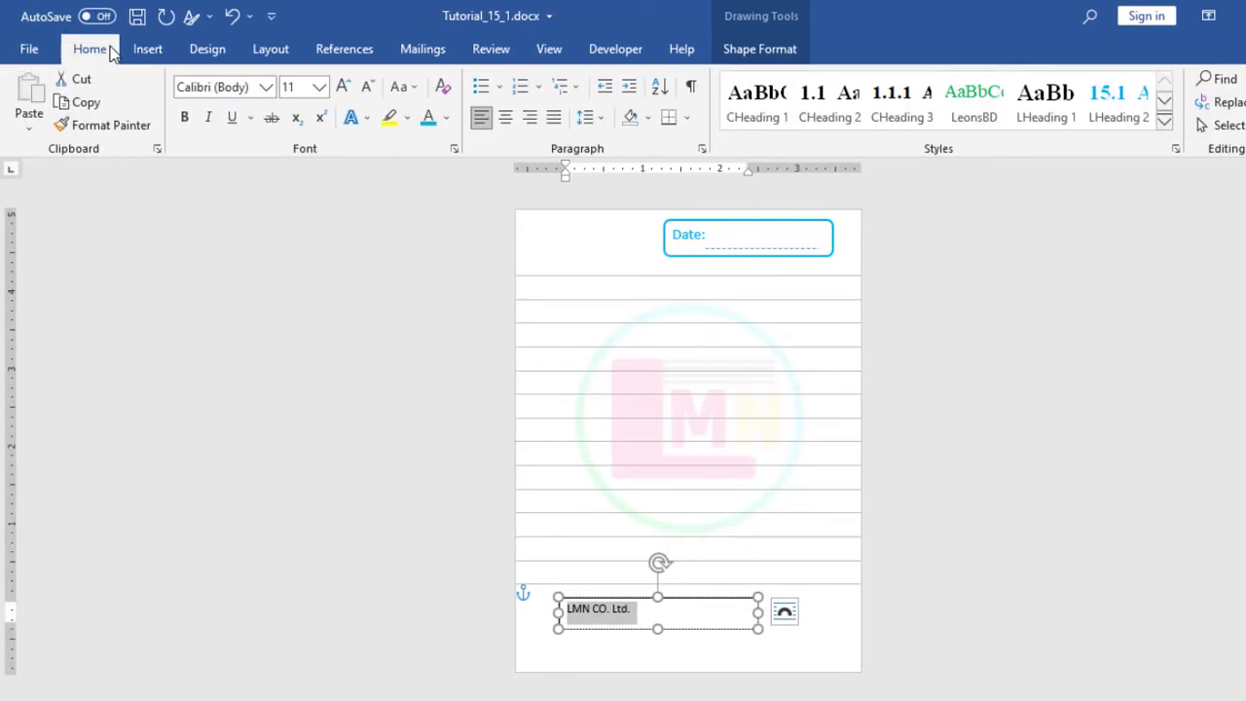
Step: Format 'LMN CO. LTD.' in Algerian, size 14, light blue font colour
{"action": "left_click", "coordinate": [266, 88]}
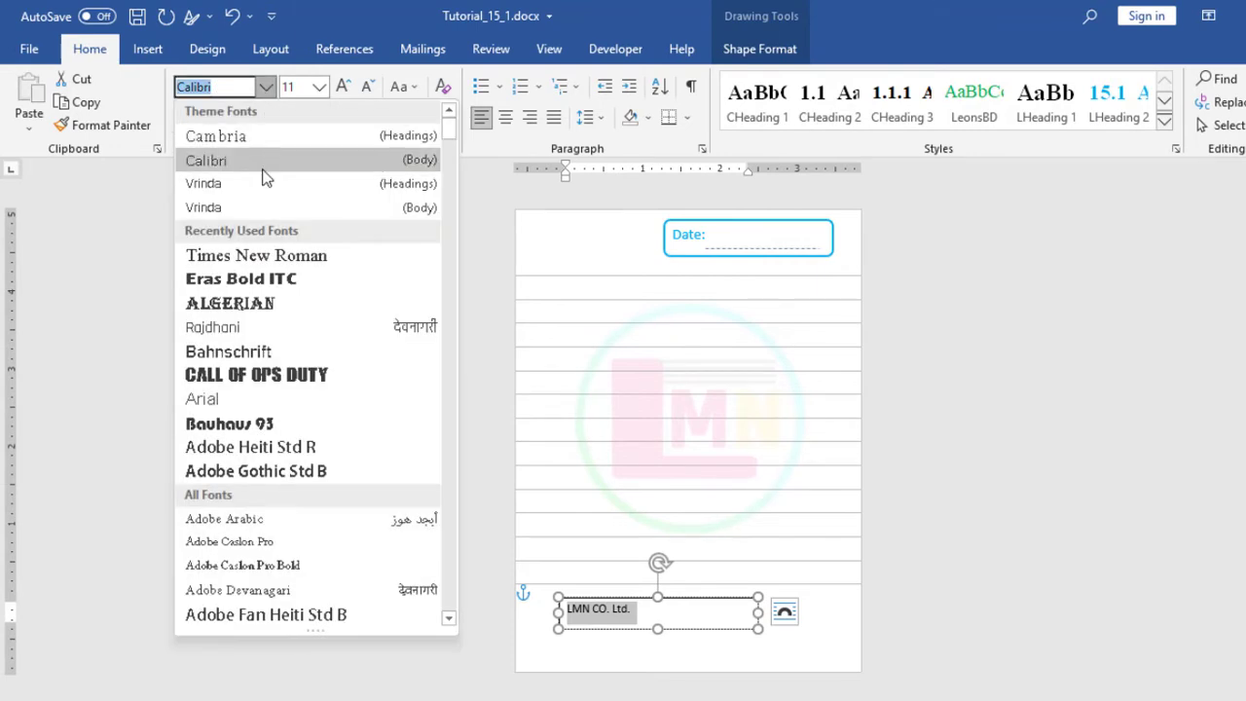
{"action": "left_click", "coordinate": [251, 302]}
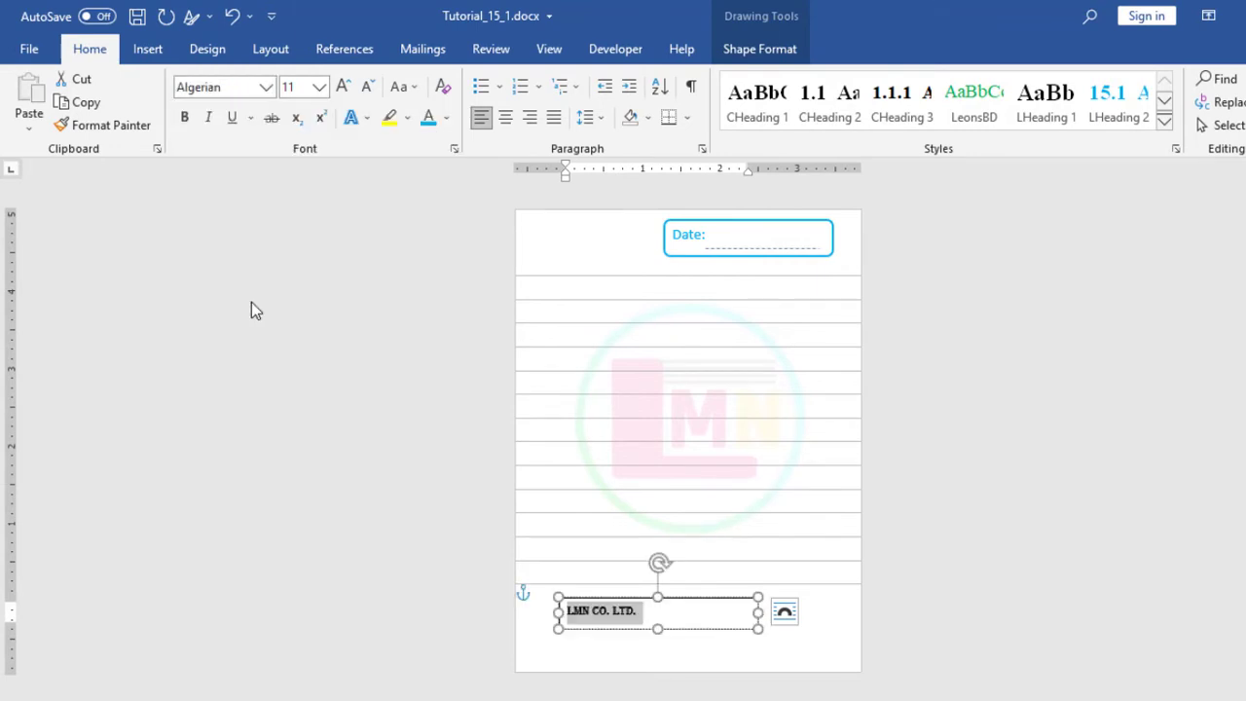
{"action": "left_click", "coordinate": [319, 87]}
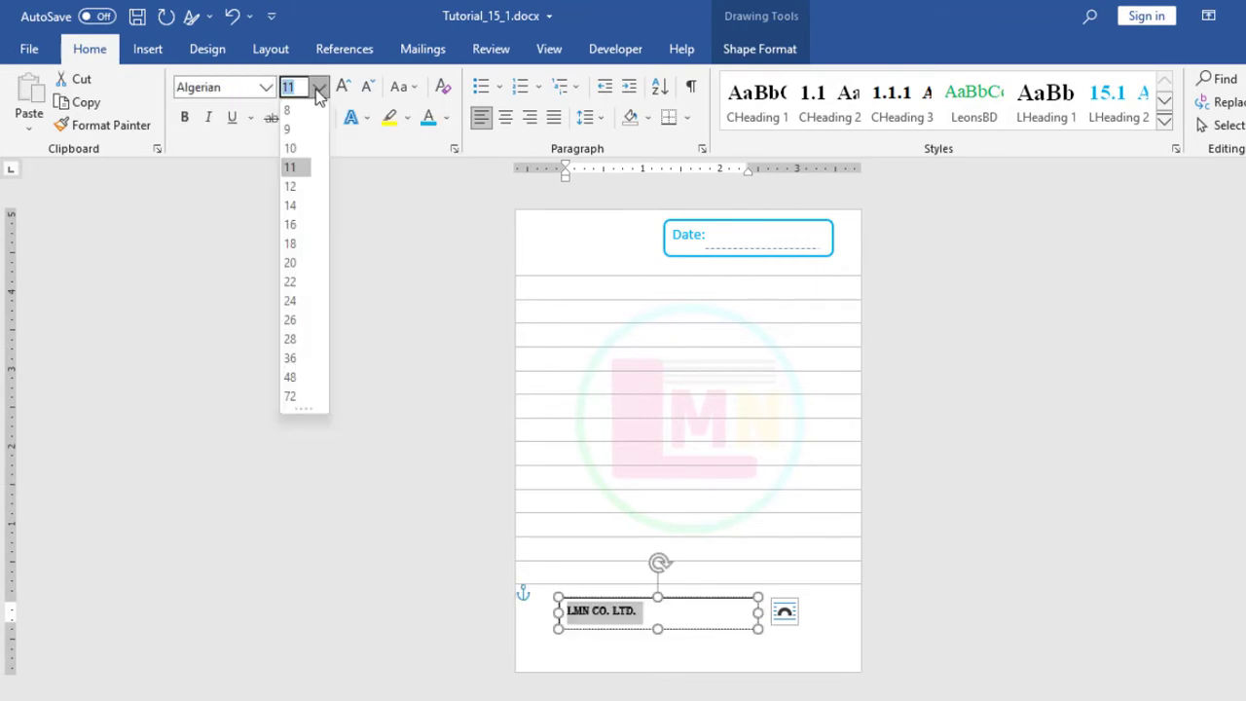
{"action": "left_click", "coordinate": [305, 206]}
{"action": "left_click", "coordinate": [448, 118]}
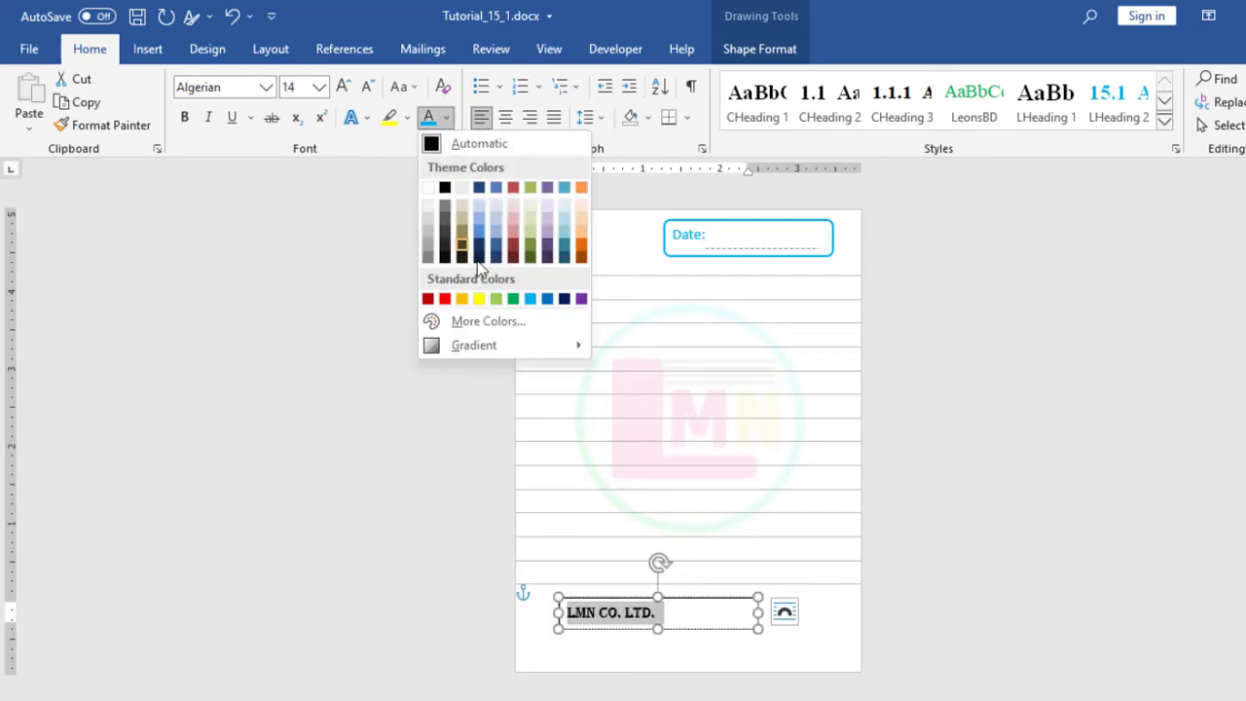
{"action": "left_click", "coordinate": [531, 301]}
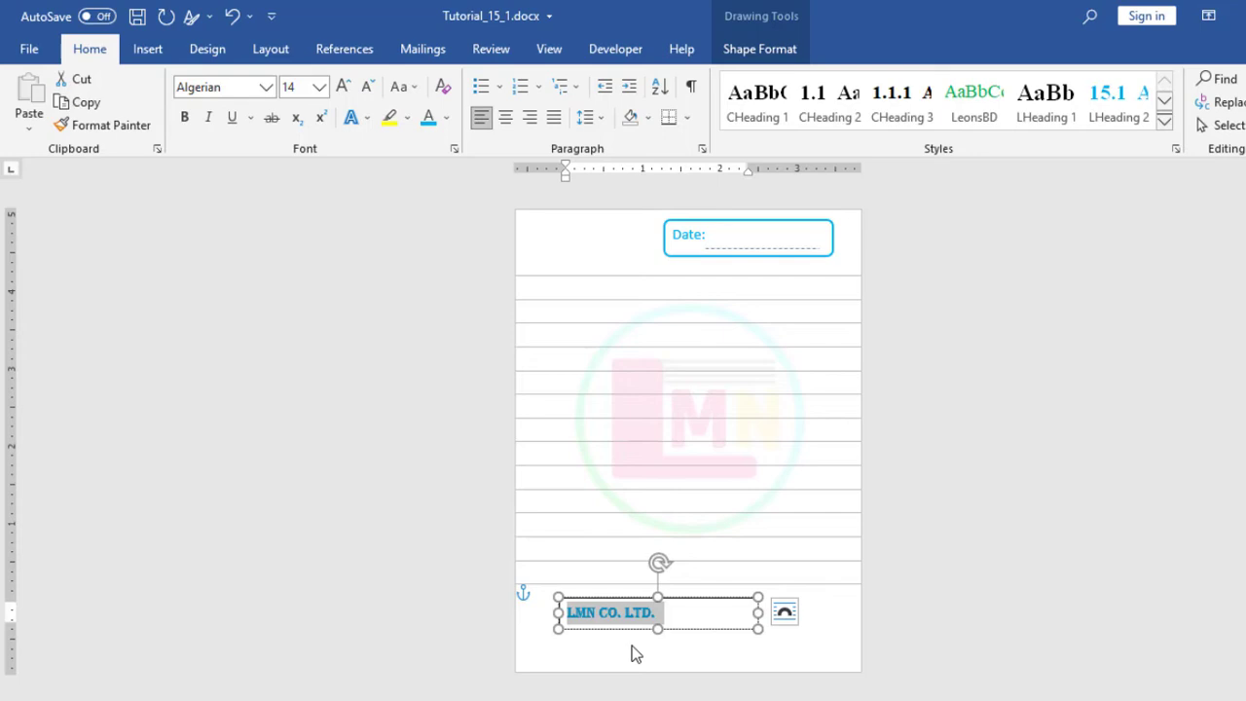
Step: Remove the outline from the company name text box
{"action": "left_click", "coordinate": [773, 55]}
{"action": "left_click", "coordinate": [487, 104]}
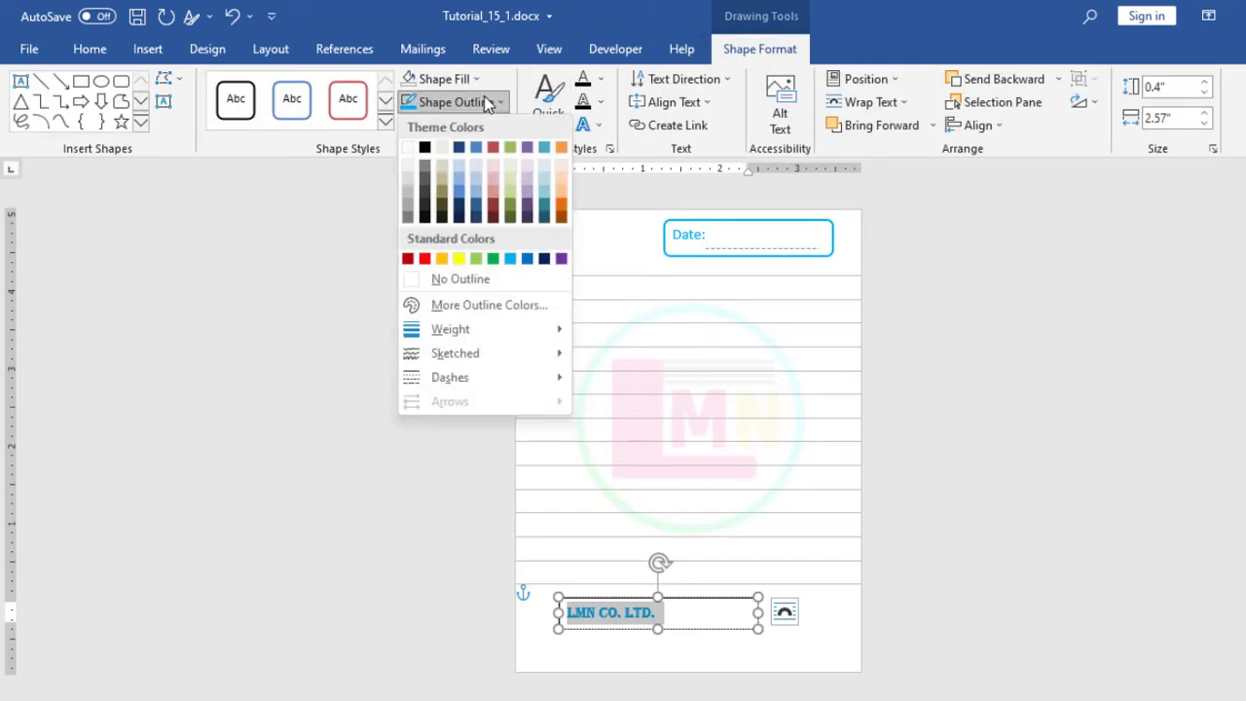
{"action": "left_click", "coordinate": [443, 282]}
{"action": "left_click", "coordinate": [721, 667]}
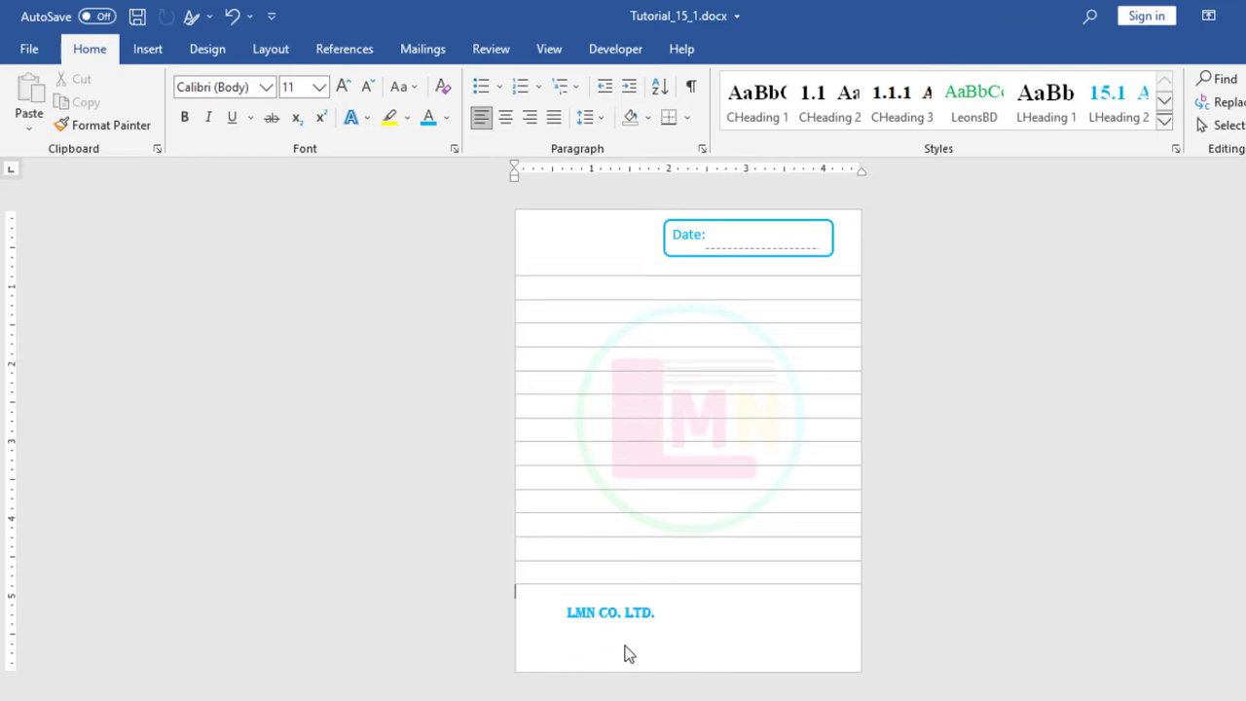
{"action": "left_click", "coordinate": [146, 51]}
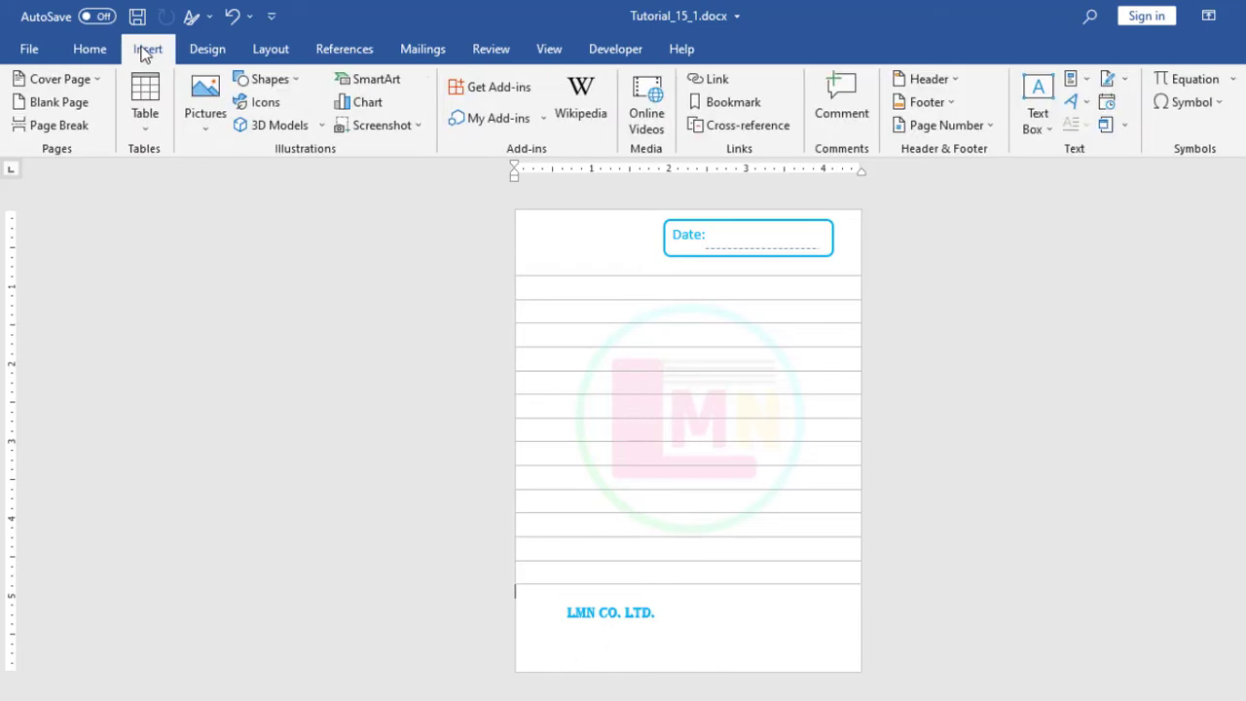
Step: Draw a new text box under the company name for the email line
{"action": "left_click", "coordinate": [1040, 124]}
{"action": "left_click", "coordinate": [1009, 554]}
{"action": "left_click_drag", "start_coordinate": [571, 630], "coordinate": [757, 653]}
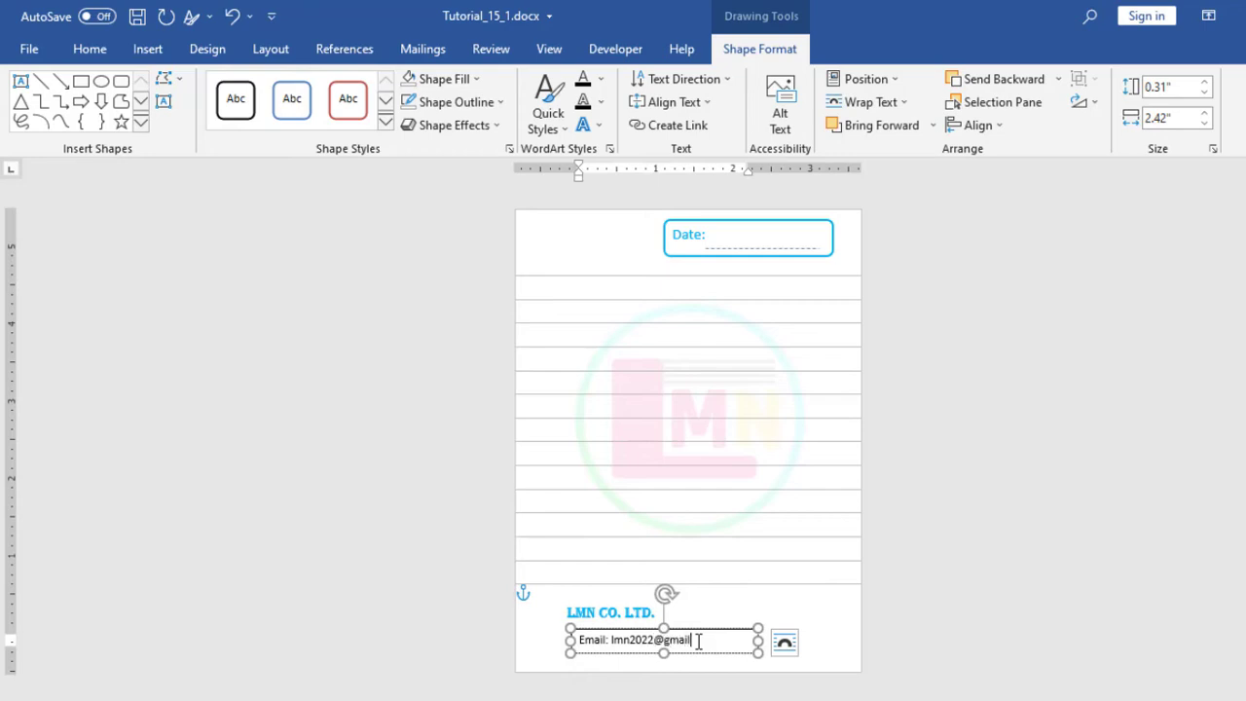
Step: Format the email text as Bahnschrift 14 in light blue, widening and aligning the box
{"action": "left_click_drag", "start_coordinate": [714, 640], "coordinate": [580, 639]}
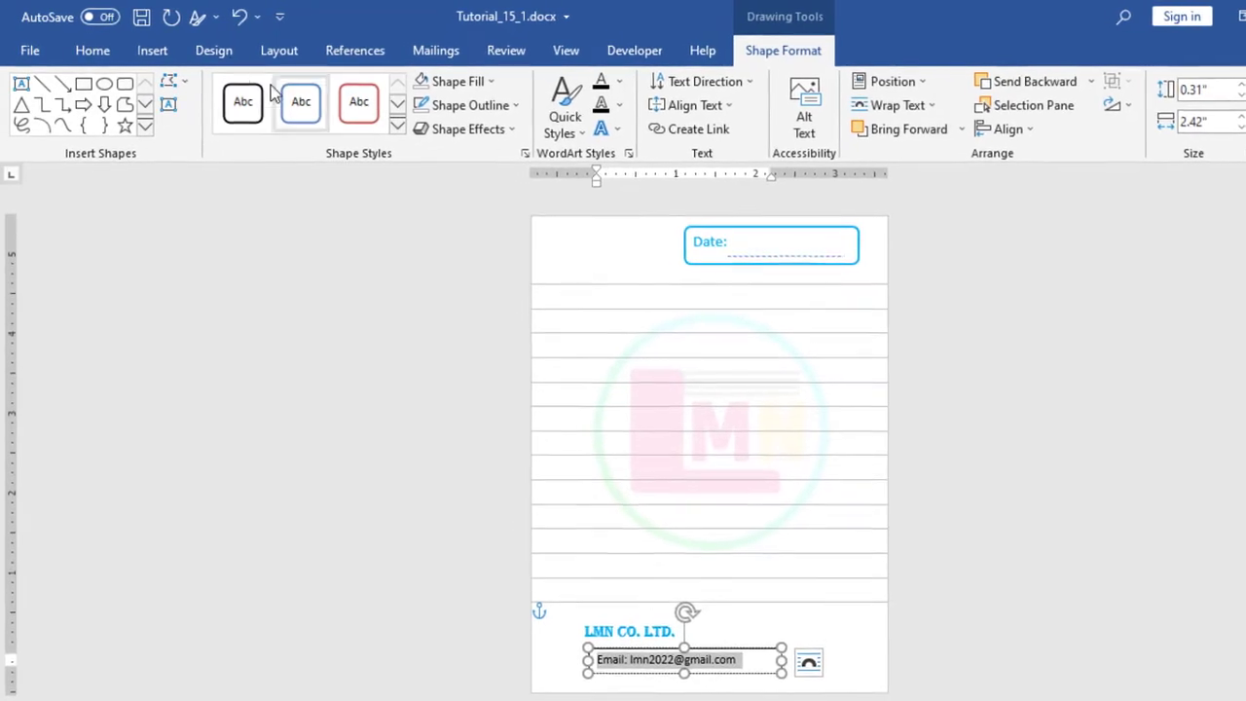
{"action": "left_click", "coordinate": [102, 53]}
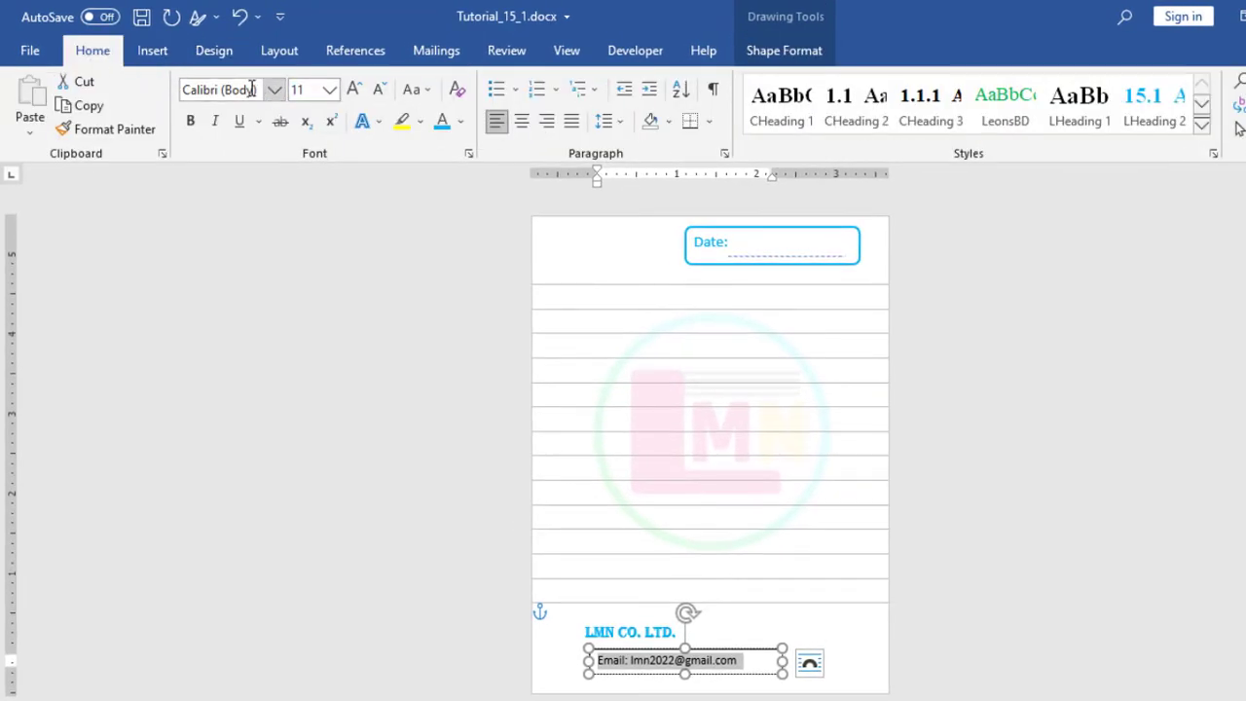
{"action": "left_click", "coordinate": [276, 89]}
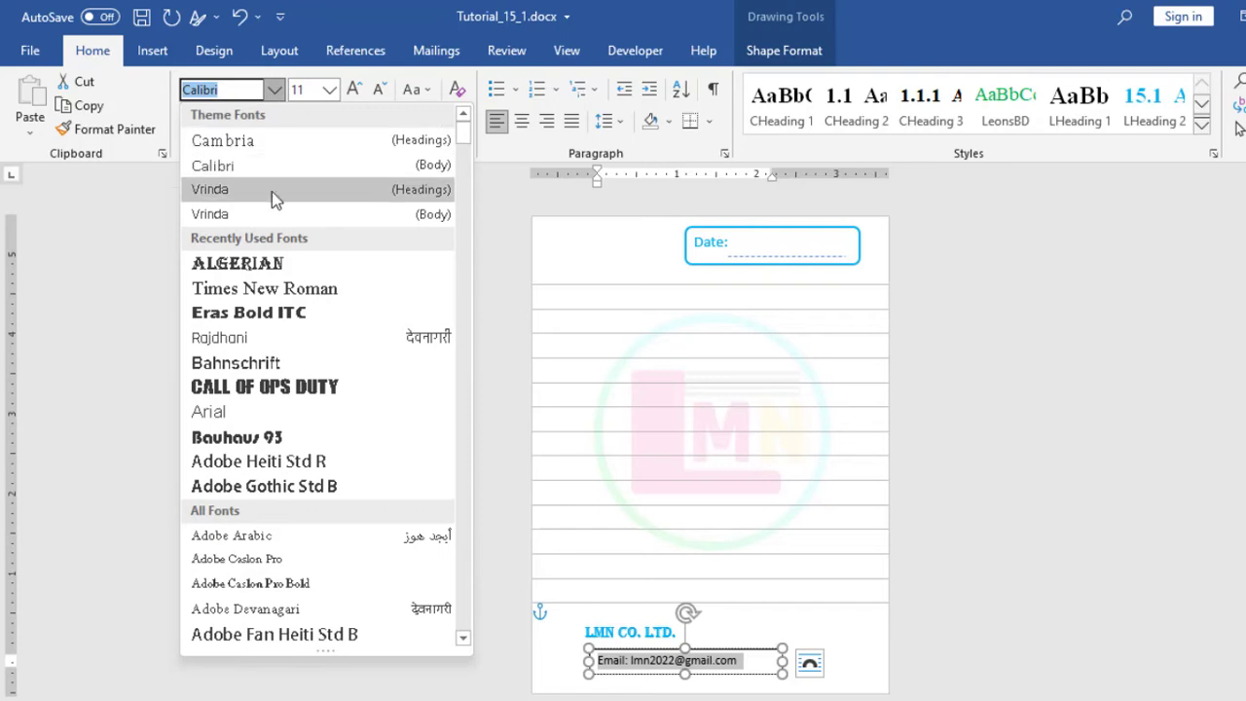
{"action": "left_click", "coordinate": [249, 366]}
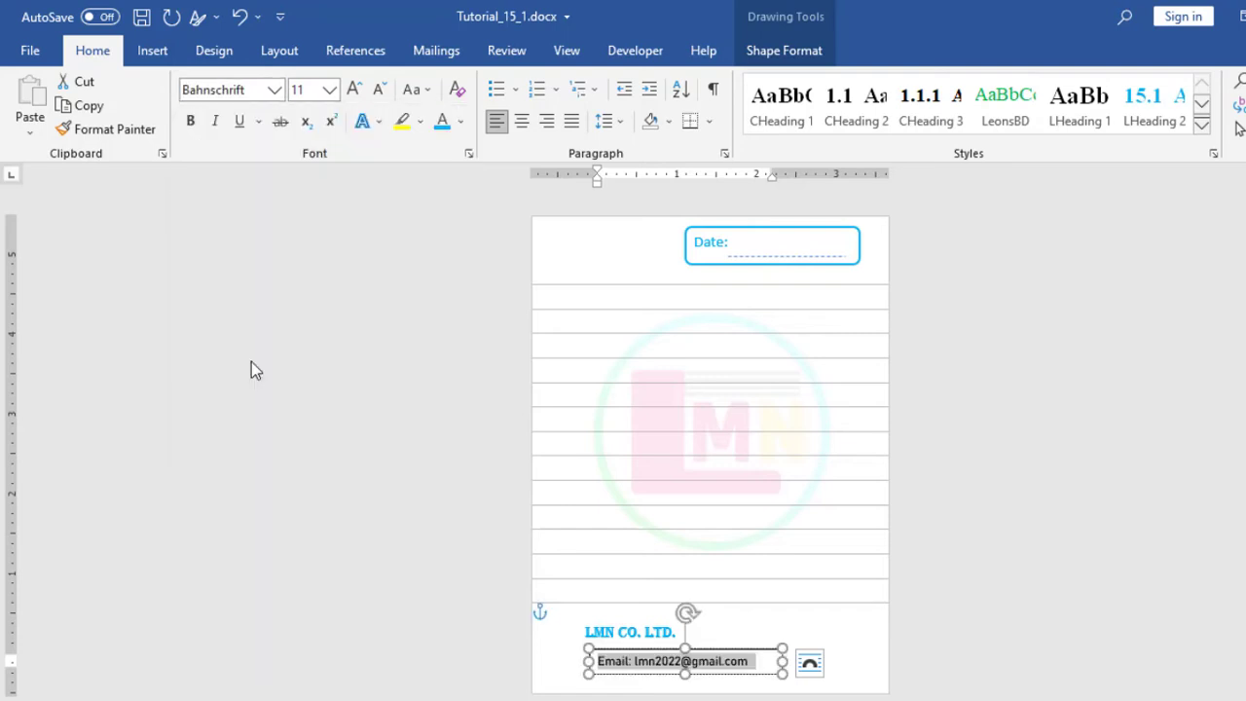
{"action": "left_click", "coordinate": [330, 89]}
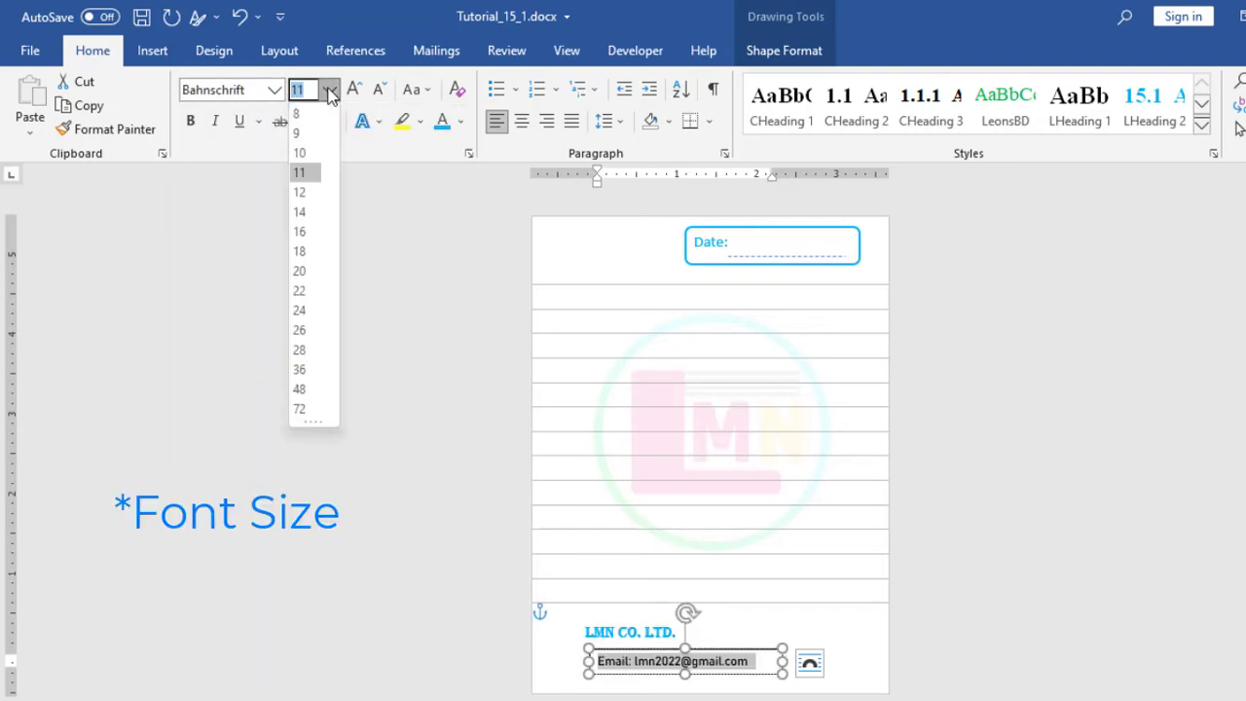
{"action": "left_click", "coordinate": [309, 212]}
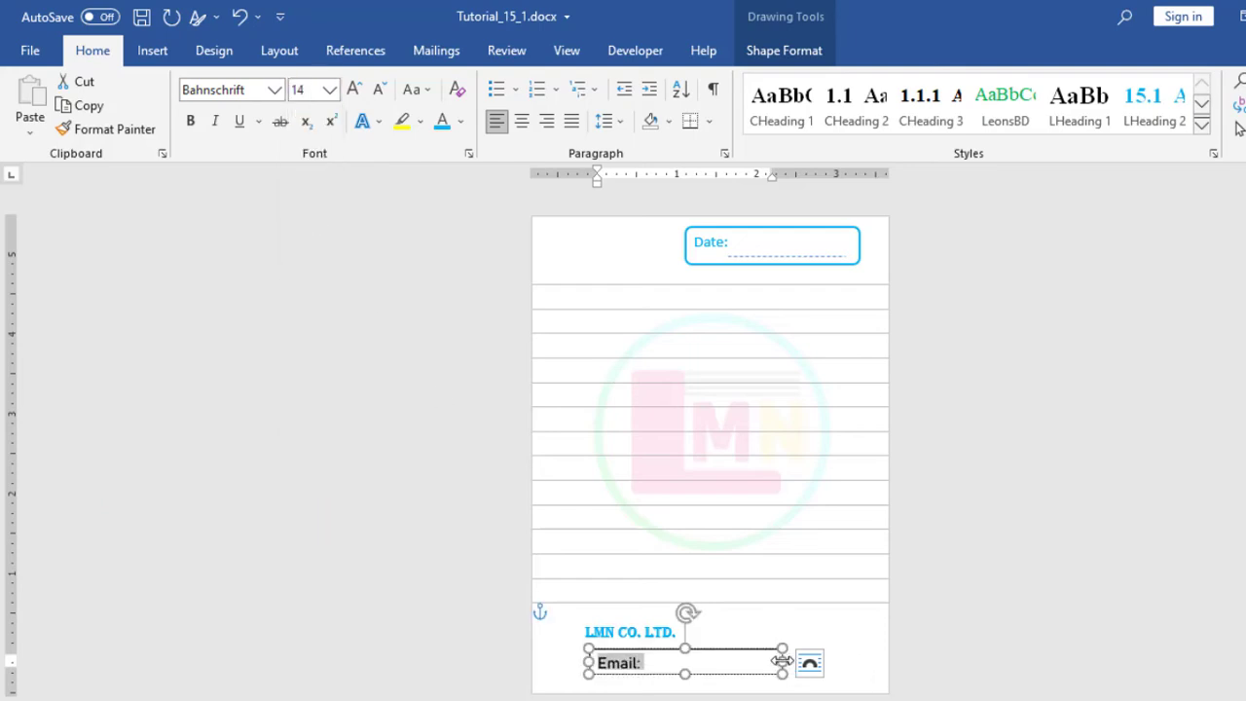
{"action": "left_click_drag", "start_coordinate": [783, 661], "coordinate": [545, 659]}
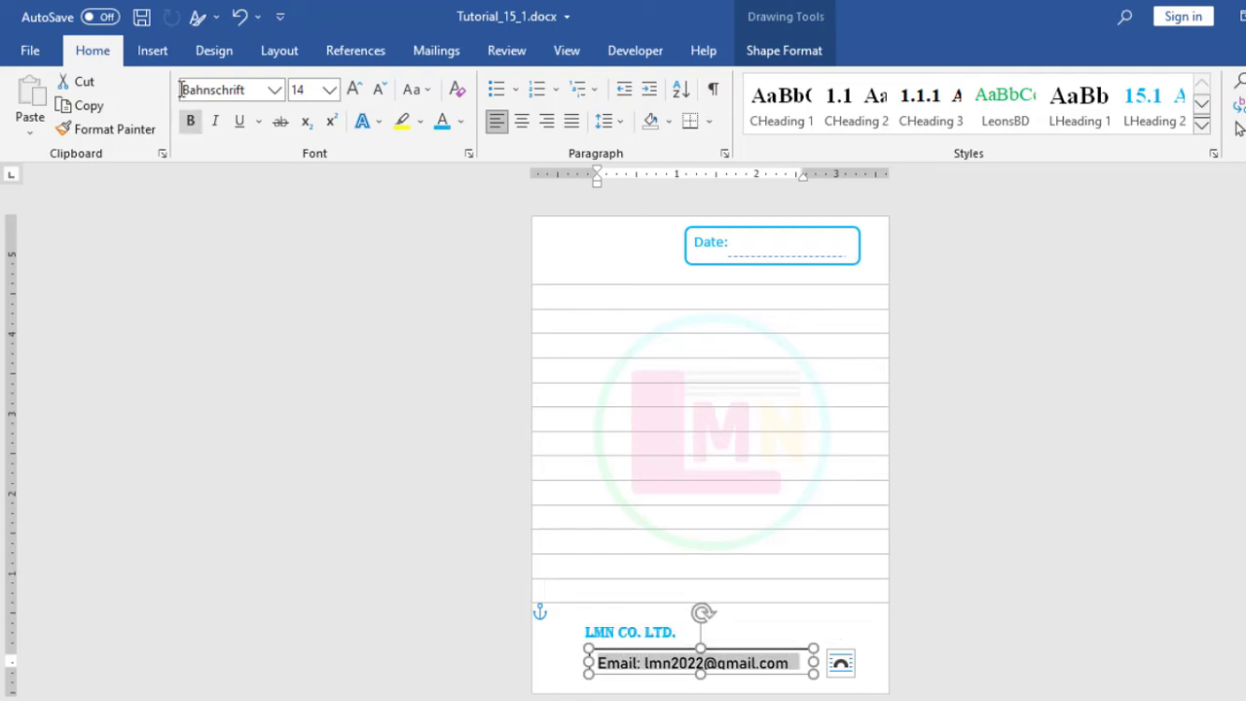
{"action": "left_click", "coordinate": [460, 122]}
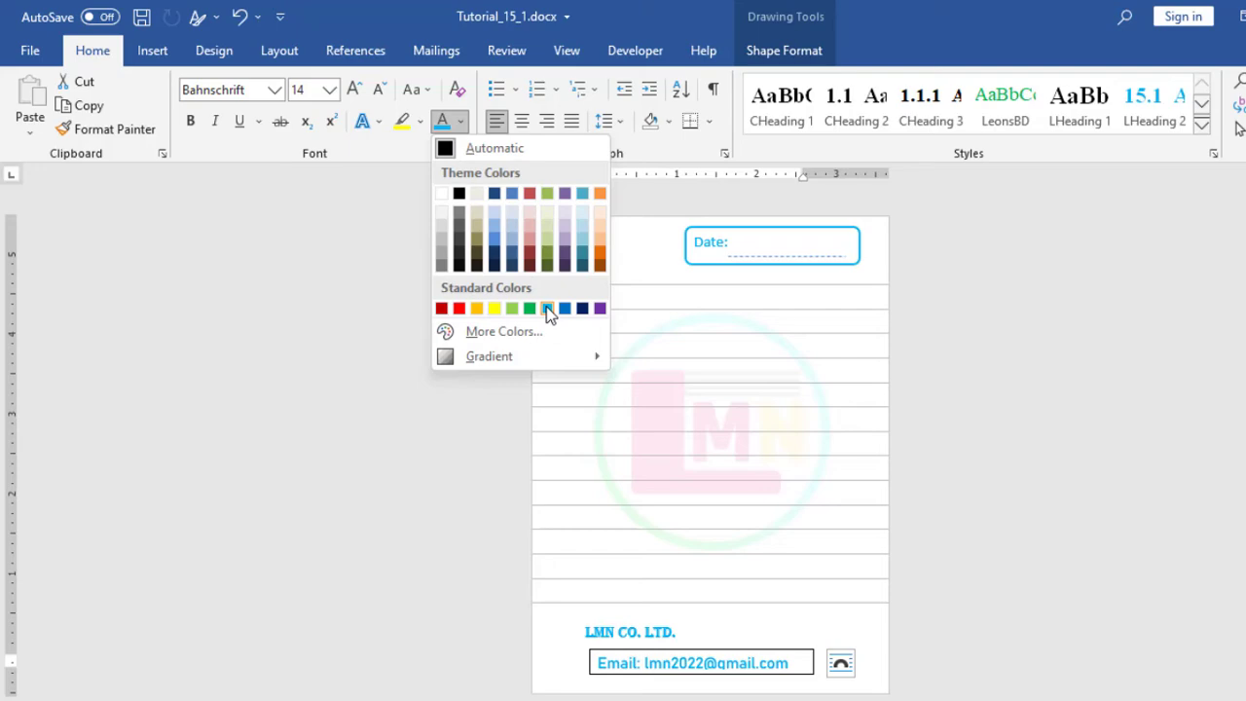
{"action": "left_click", "coordinate": [548, 310]}
{"action": "left_click_drag", "start_coordinate": [673, 676], "coordinate": [653, 677]}
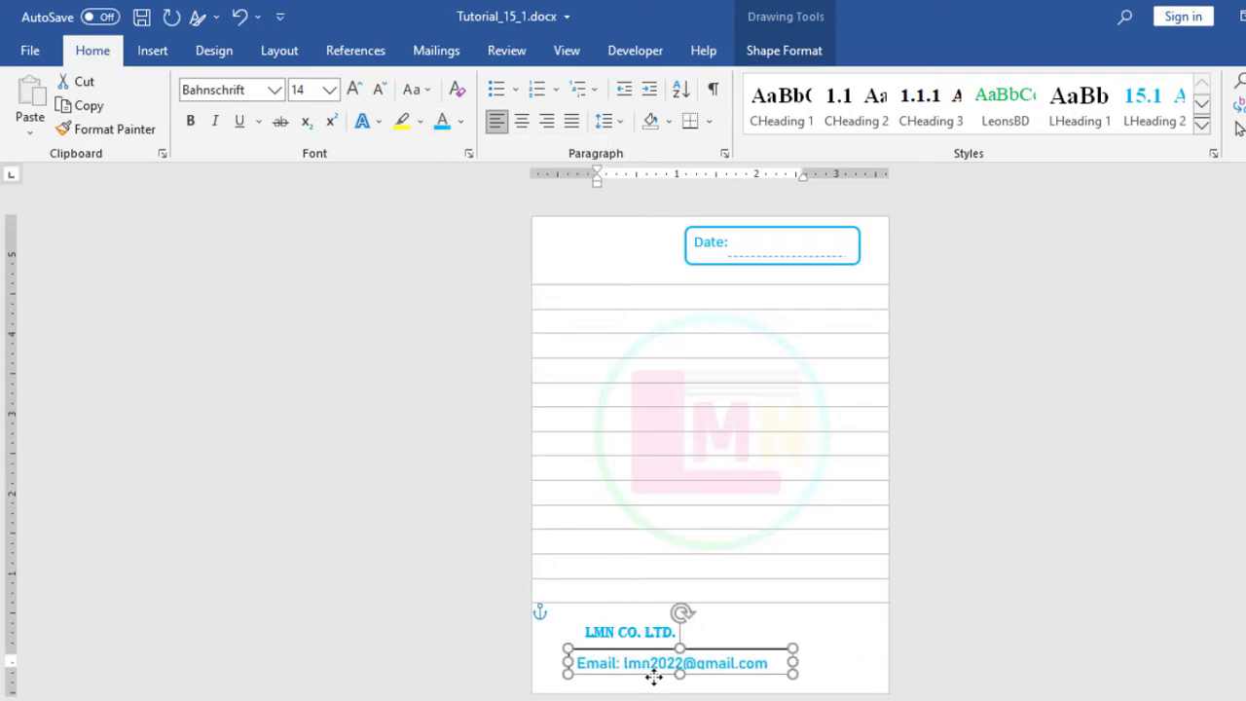
{"action": "left_click", "coordinate": [737, 676]}
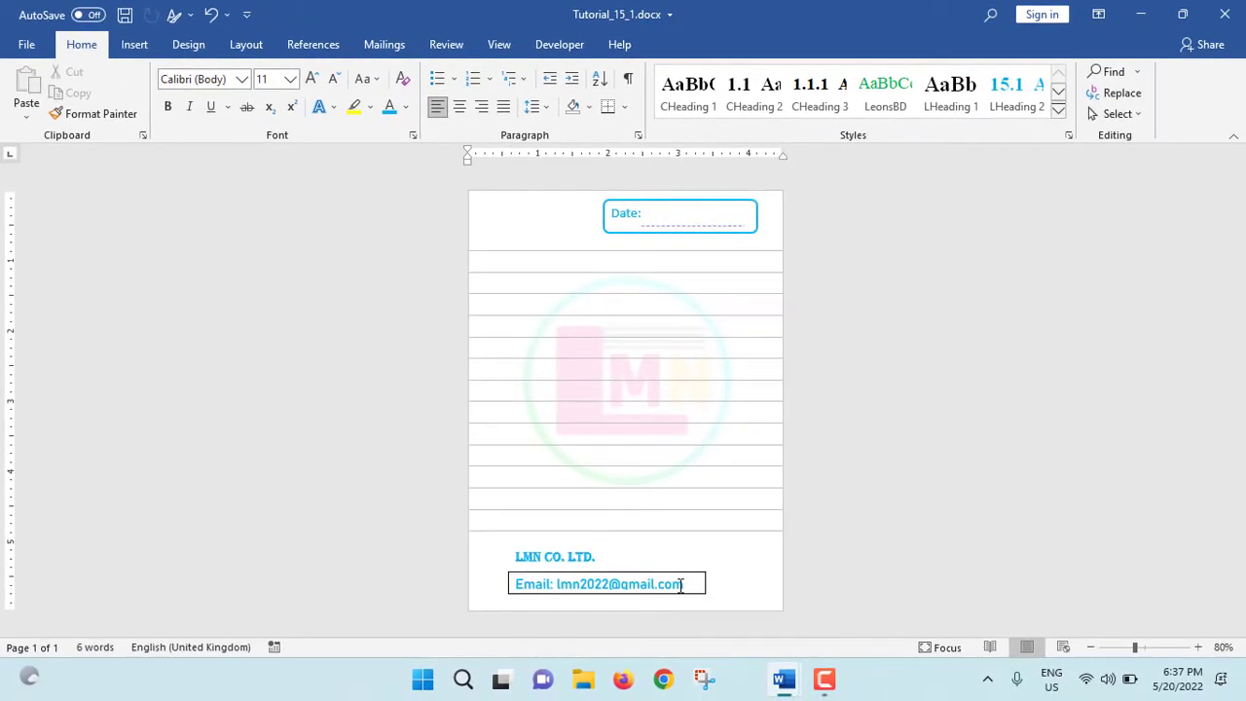
Step: Set the email text box to No Outline
{"action": "left_click", "coordinate": [681, 584]}
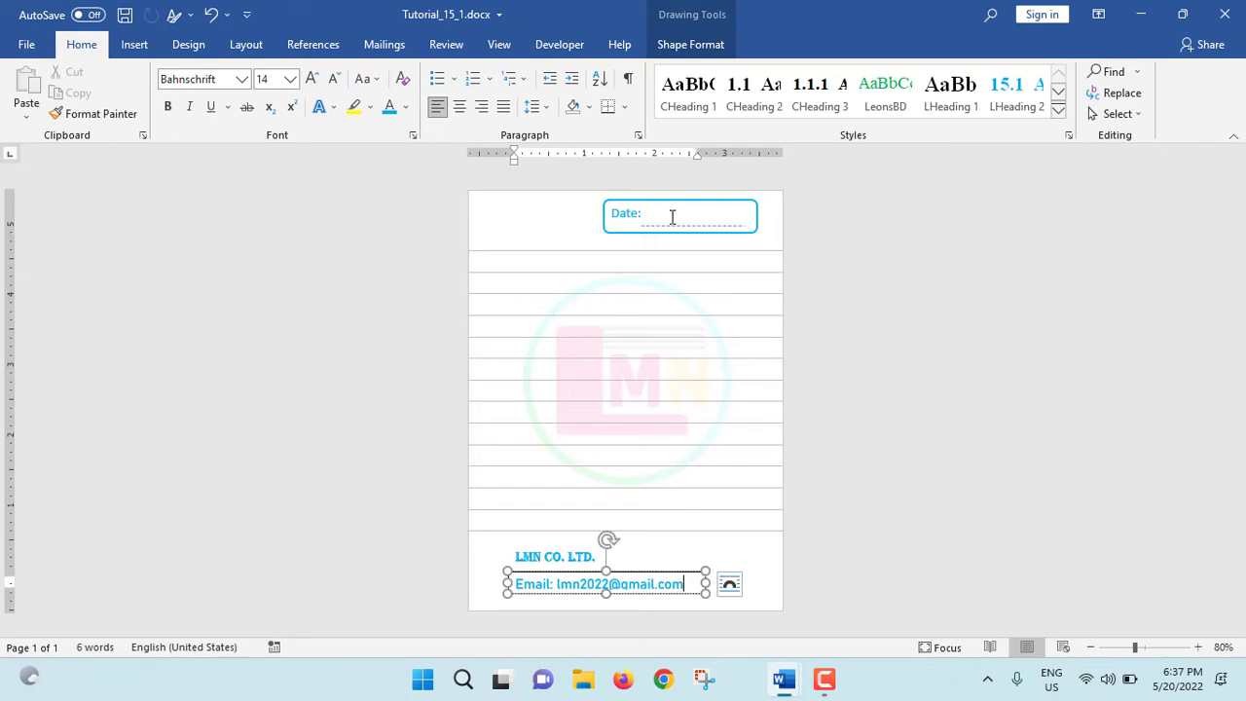
{"action": "left_click", "coordinate": [690, 45]}
{"action": "left_click", "coordinate": [466, 109]}
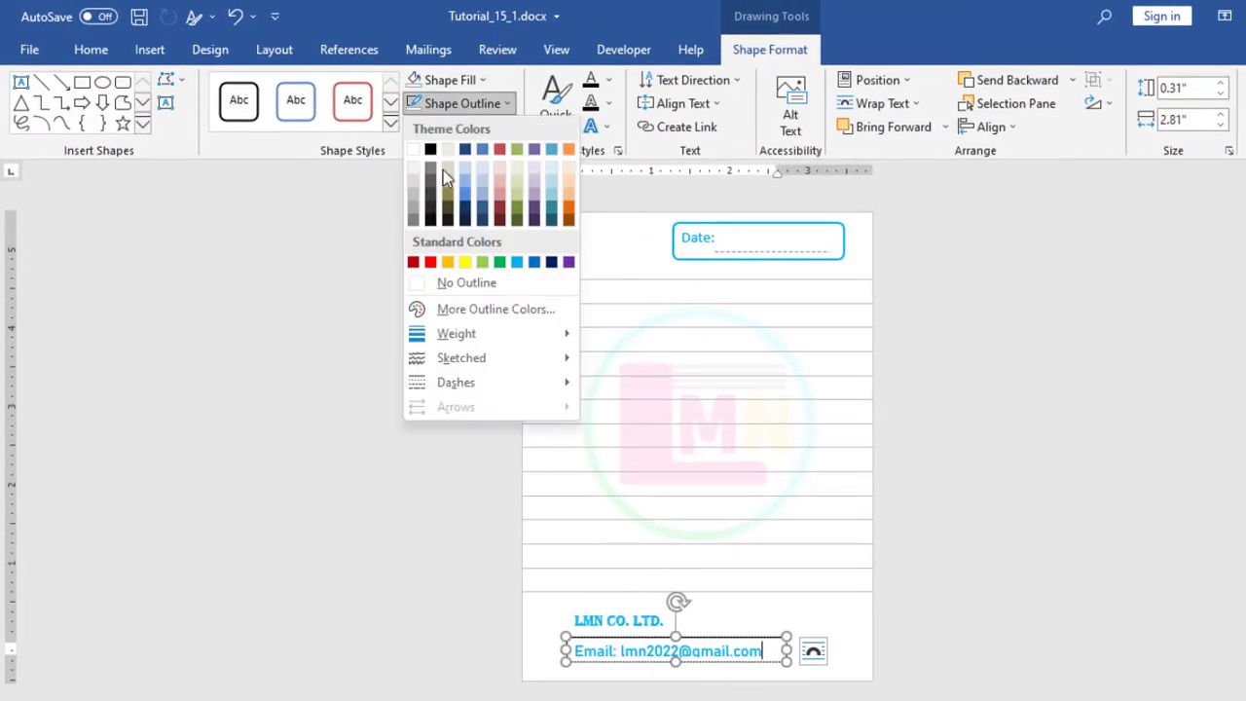
{"action": "left_click", "coordinate": [453, 284]}
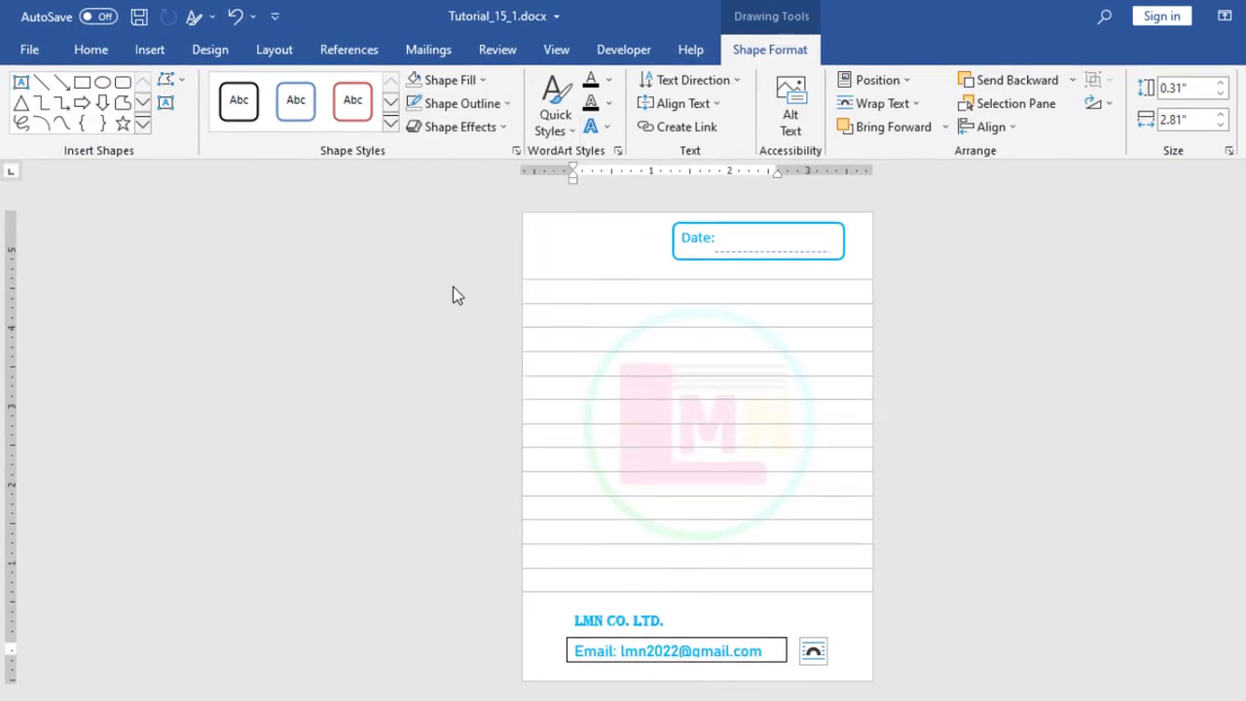
{"action": "left_click", "coordinate": [834, 630]}
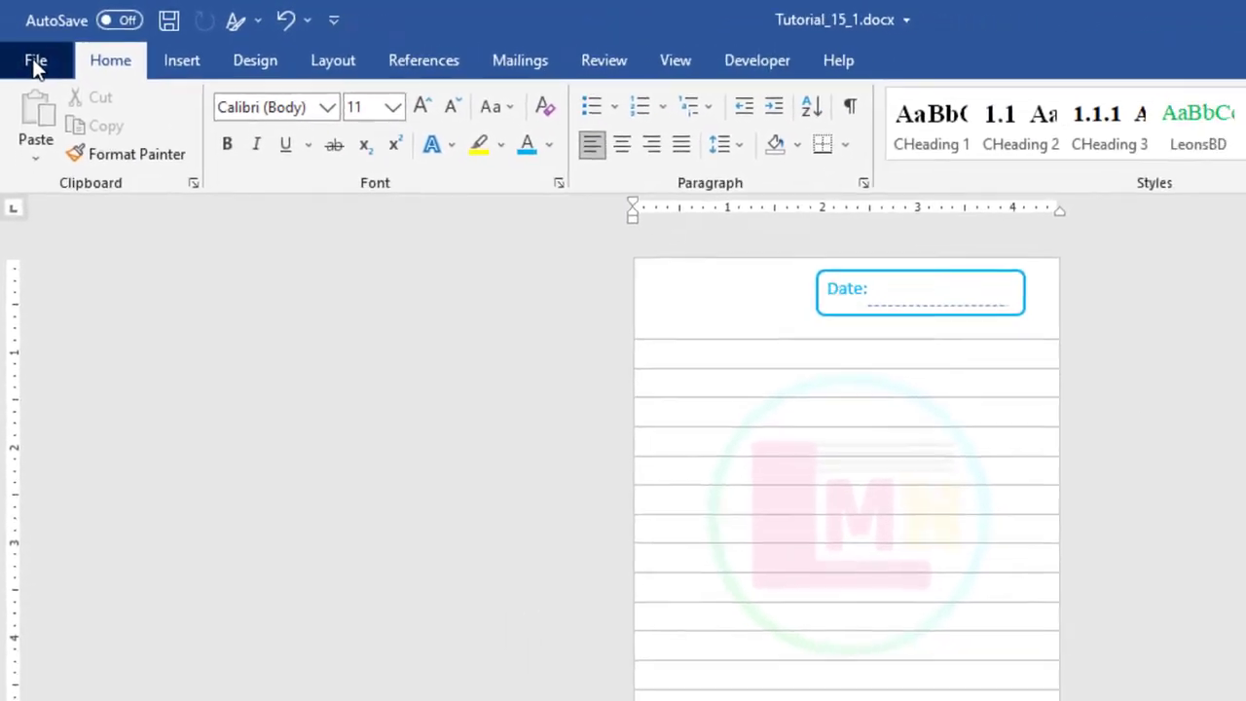
Step: Open the print preview and set the Page Setup gutter to 0.5 inch
{"action": "left_click", "coordinate": [35, 62]}
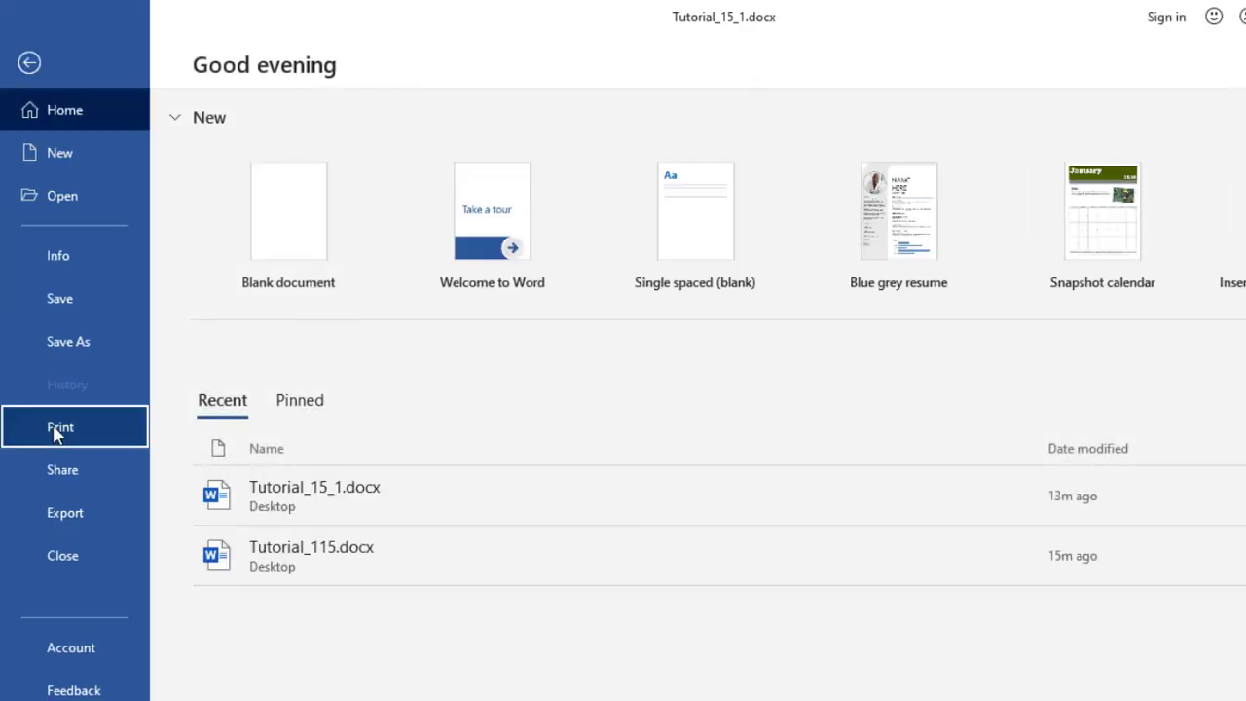
{"action": "left_click", "coordinate": [55, 431]}
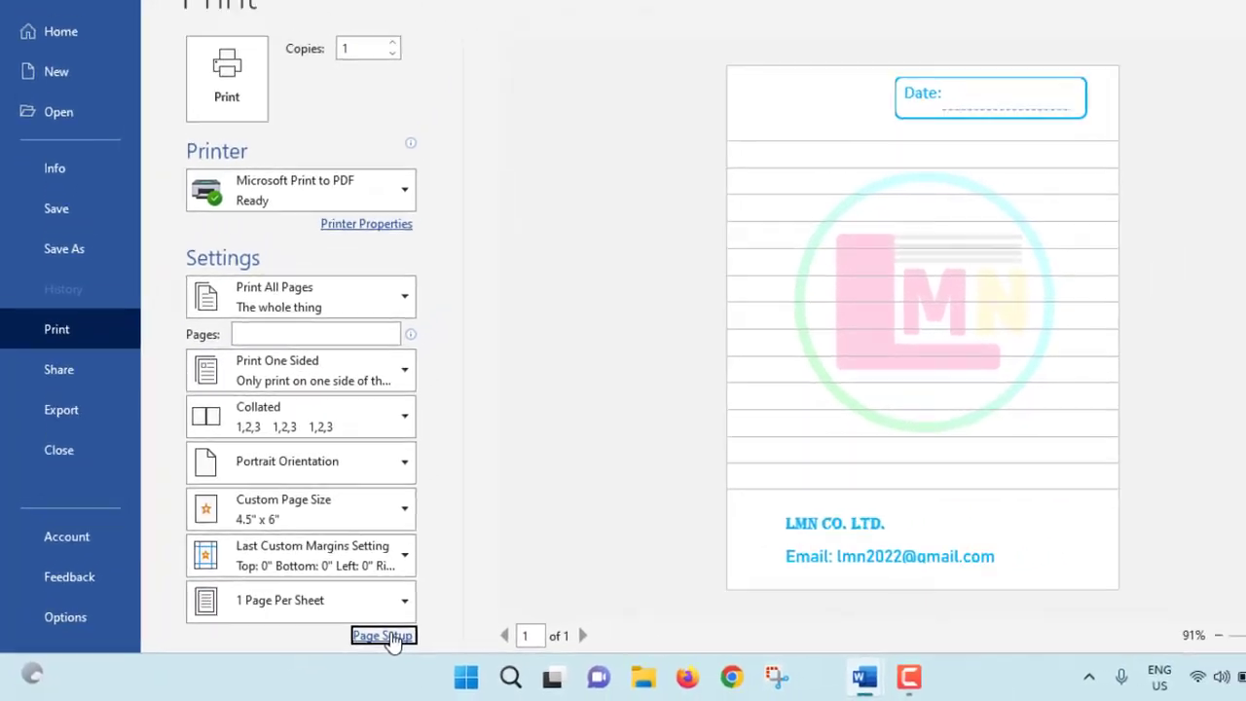
{"action": "left_click", "coordinate": [424, 631]}
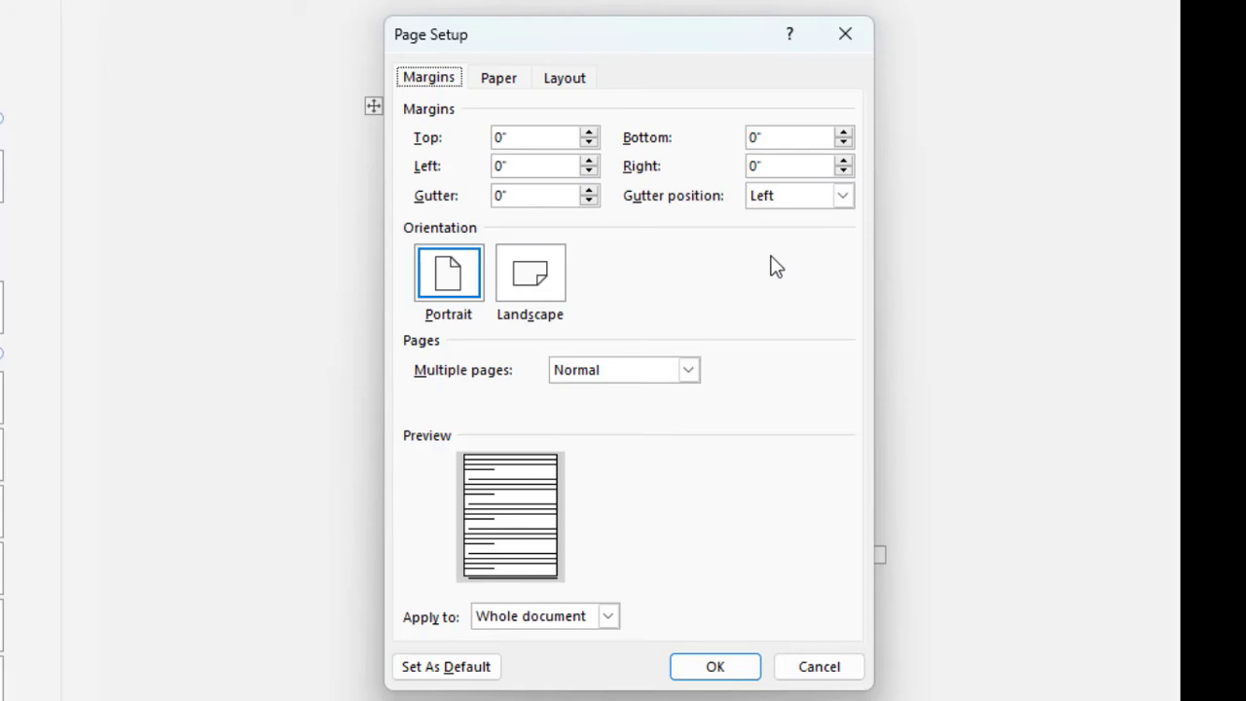
{"action": "double_click", "coordinate": [535, 195]}
{"action": "type", "text": "0.5"}
{"action": "left_click", "coordinate": [716, 667]}
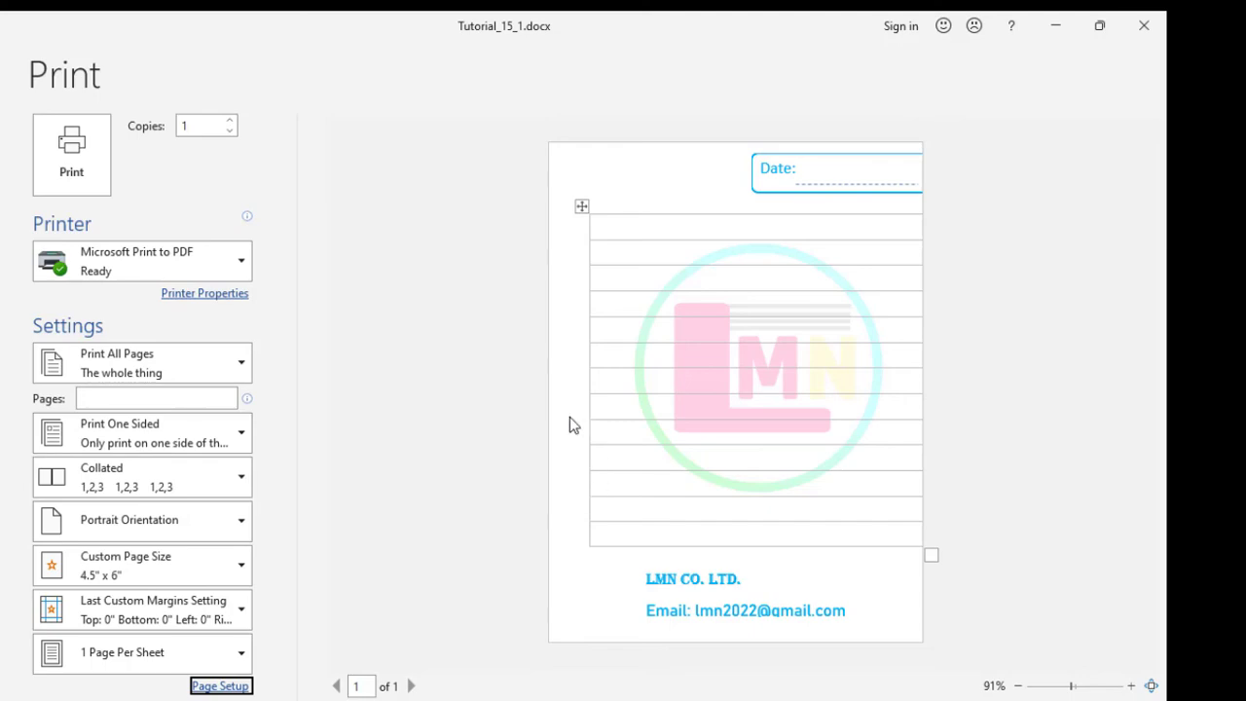
Step: Reset the Page Setup gutter back to 0 and return to the preview
{"action": "left_click", "coordinate": [220, 687]}
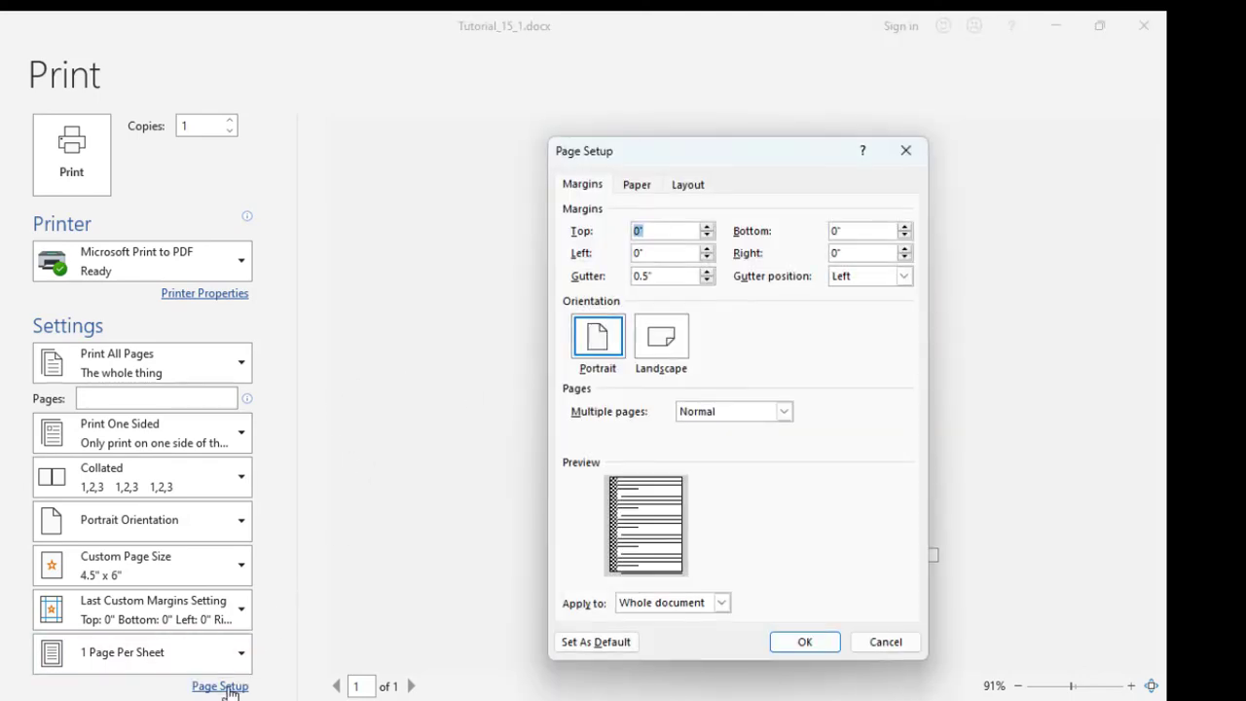
{"action": "left_click_drag", "start_coordinate": [635, 296], "coordinate": [551, 297]}
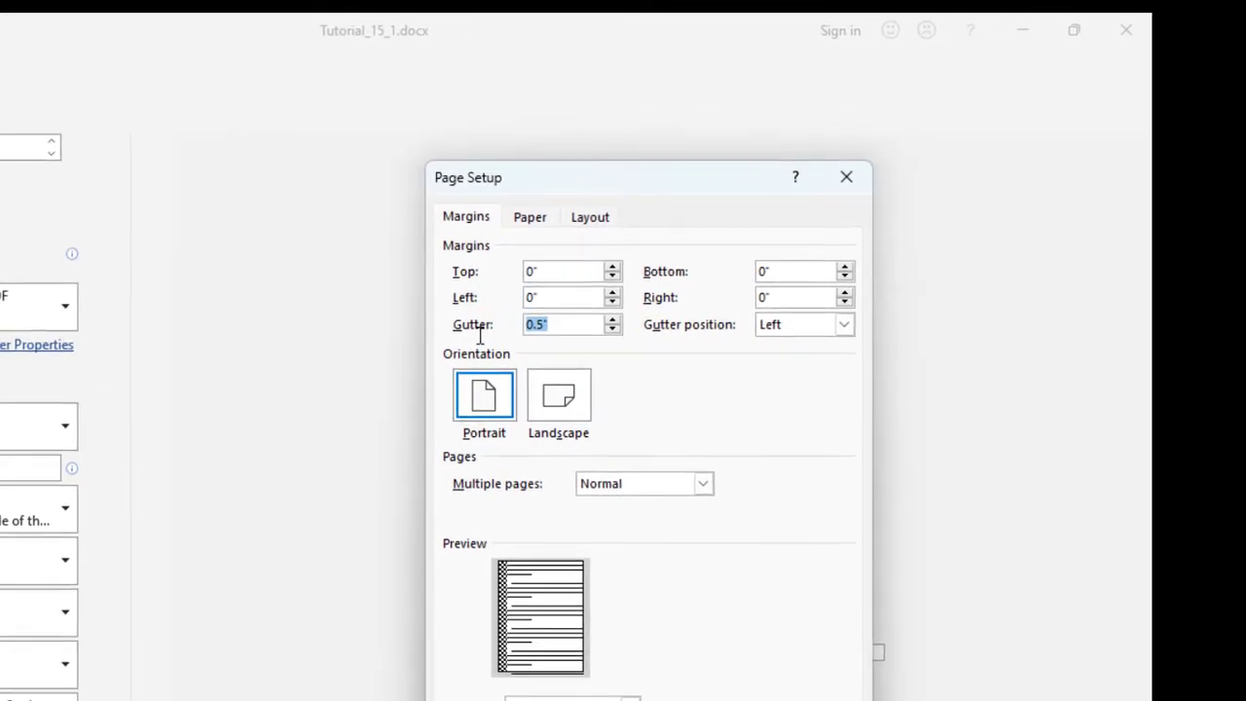
{"action": "type", "text": "0"}
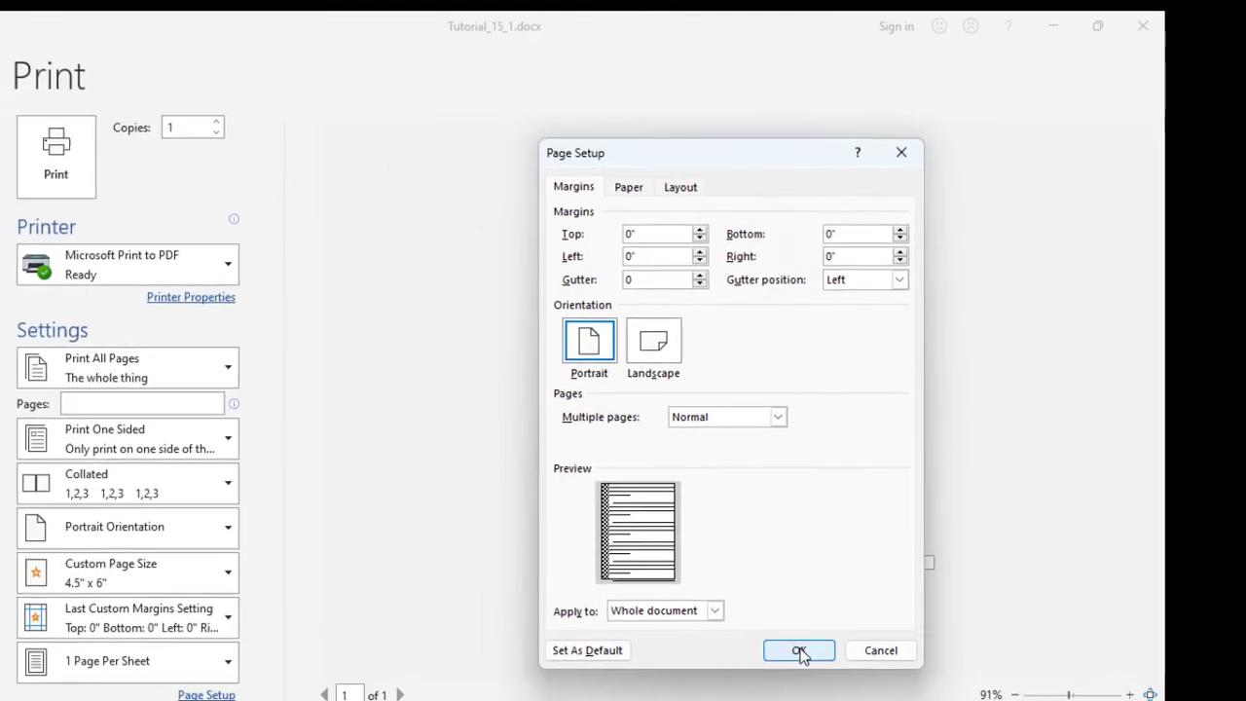
{"action": "left_click", "coordinate": [799, 650]}
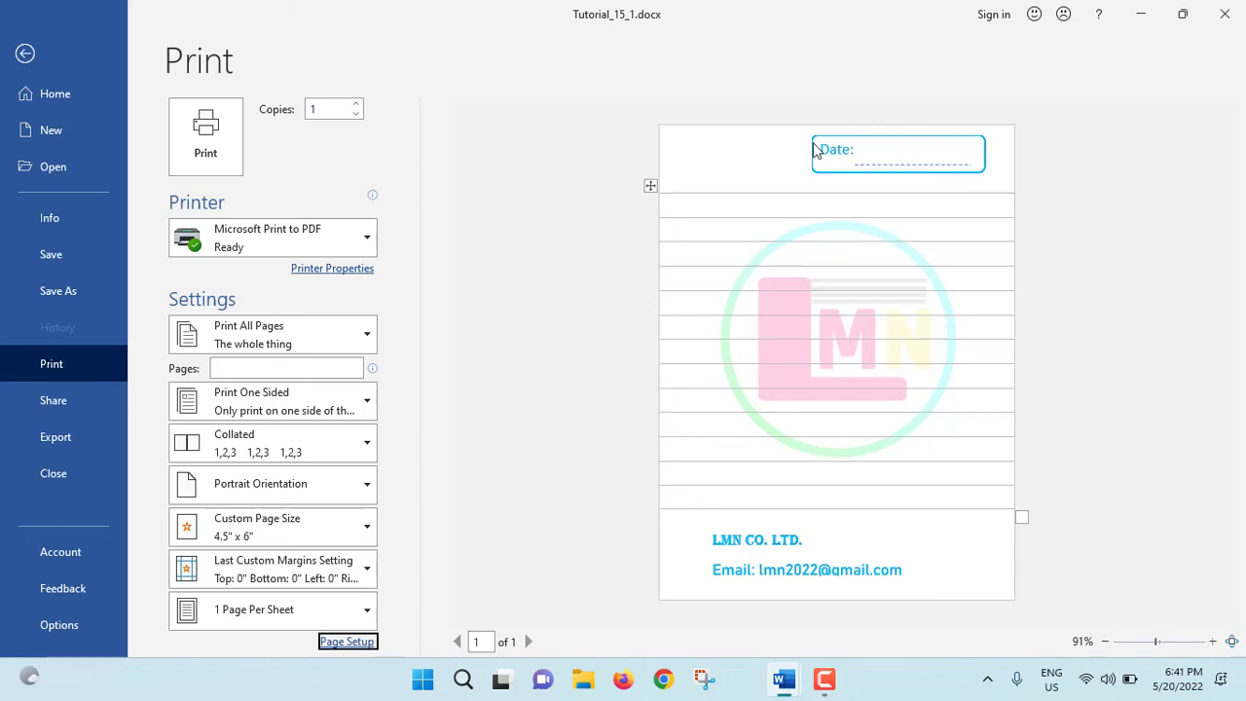
Step: Return to the document view, click into the Date box, then deselect it unchanged
{"action": "left_click", "coordinate": [73, 94]}
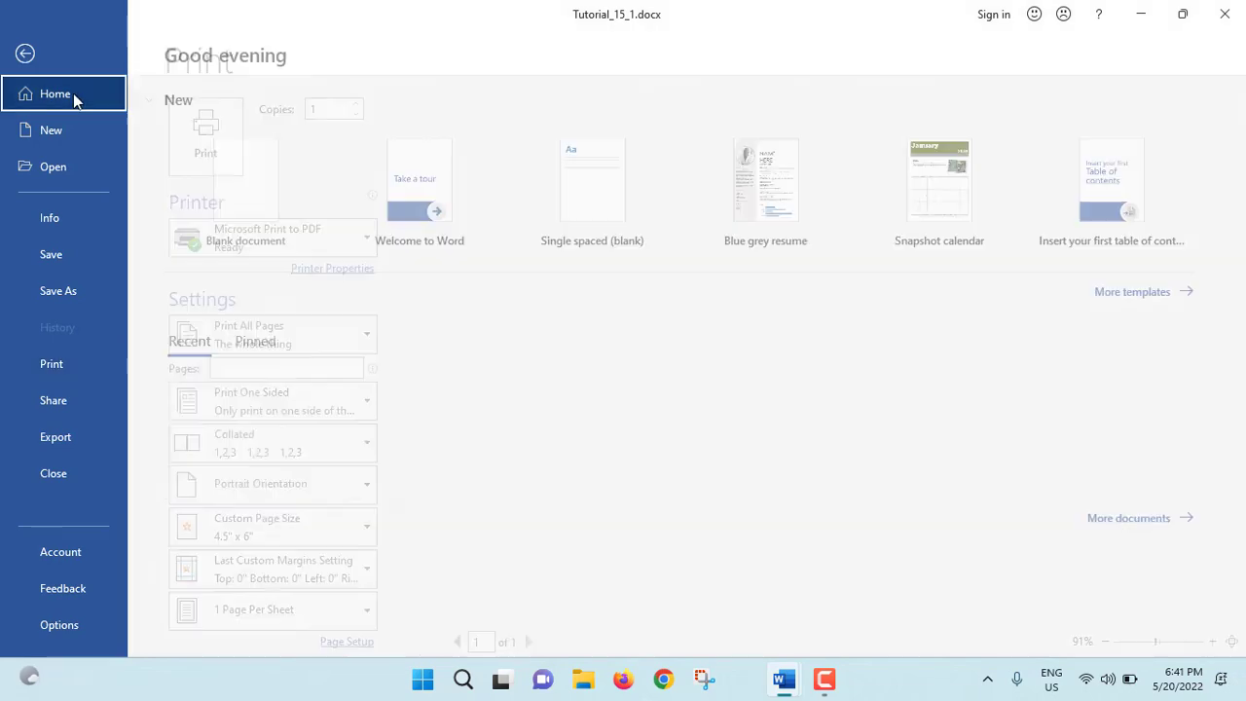
{"action": "key", "text": "Escape"}
{"action": "left_click", "coordinate": [709, 214]}
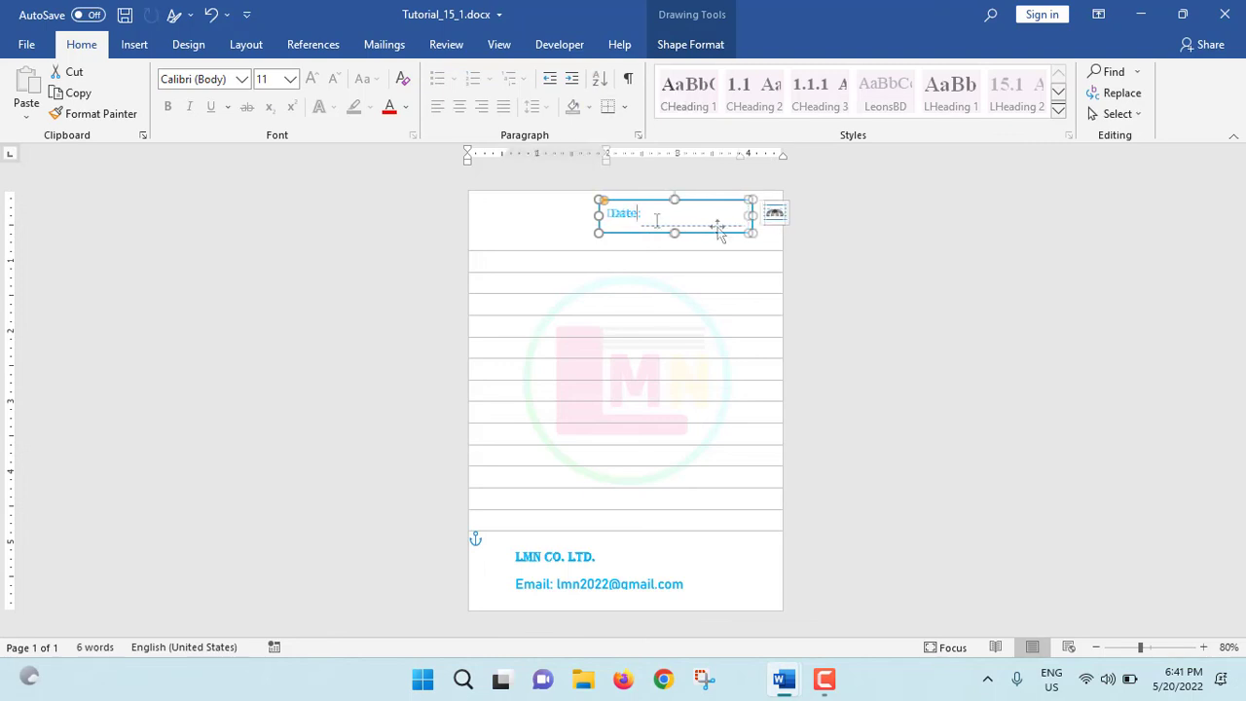
{"action": "left_click", "coordinate": [626, 231]}
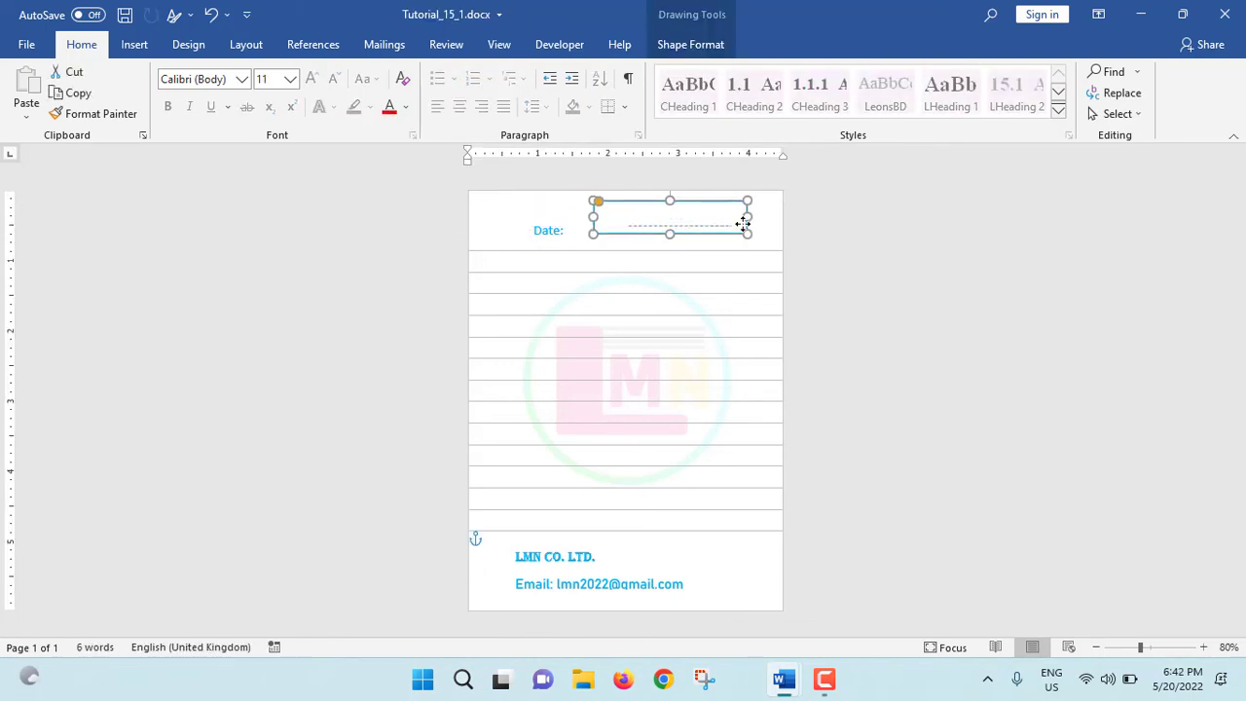
{"action": "left_click", "coordinate": [1018, 309]}
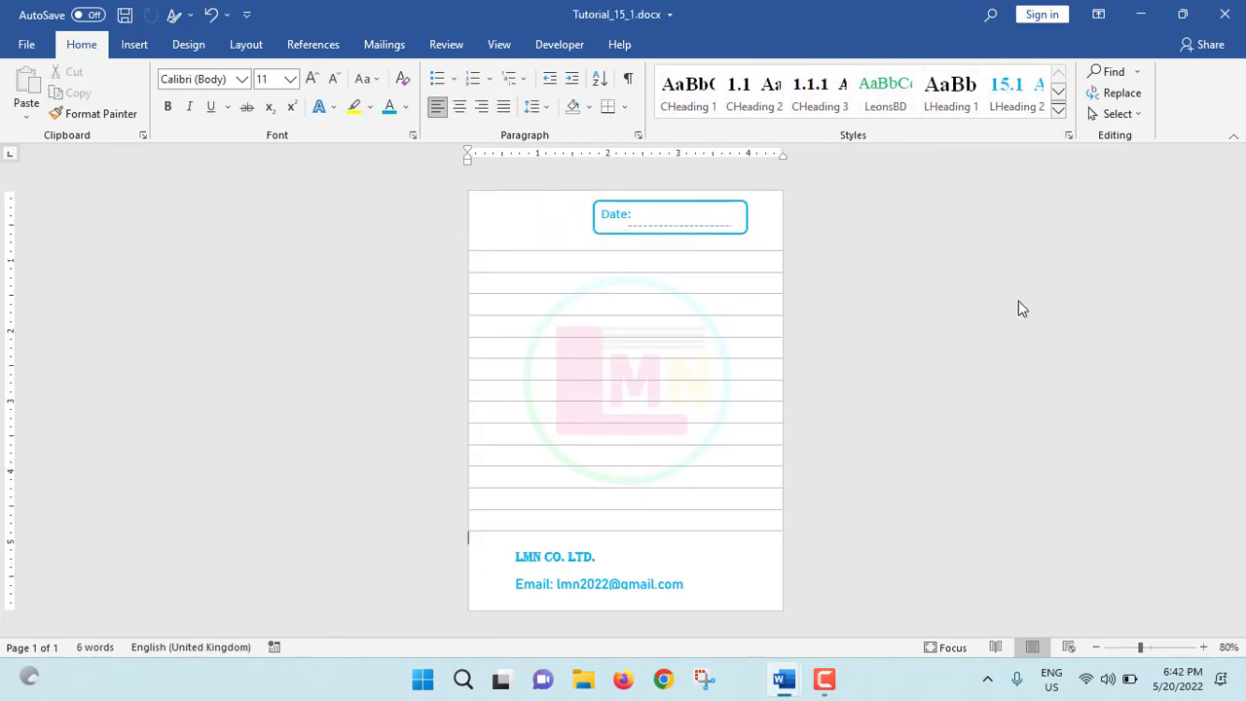